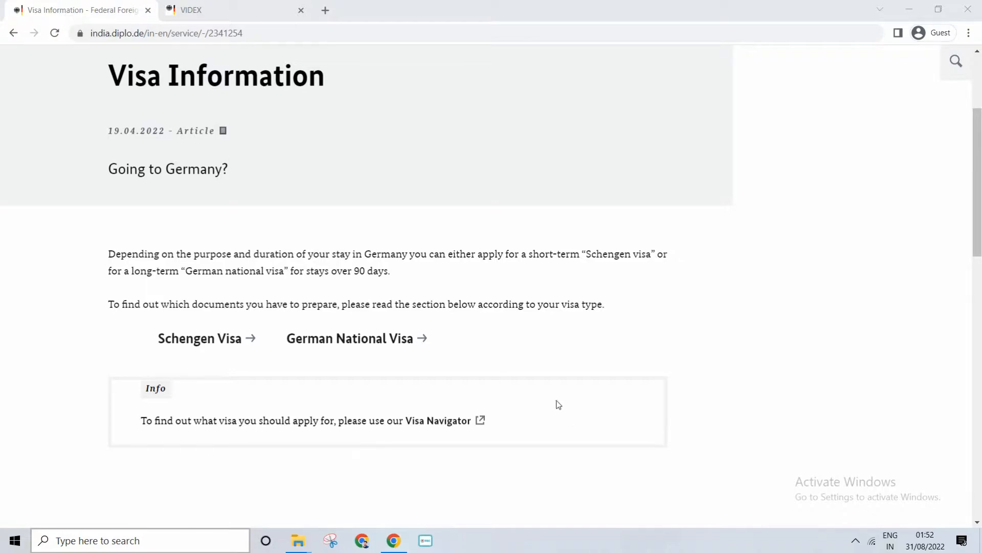
Open the Visa Information page of the site's Services section and go to the German National Visa article
{"action": "scroll", "coordinate": [555, 410], "scroll_direction": "up", "scroll_amount": 3}
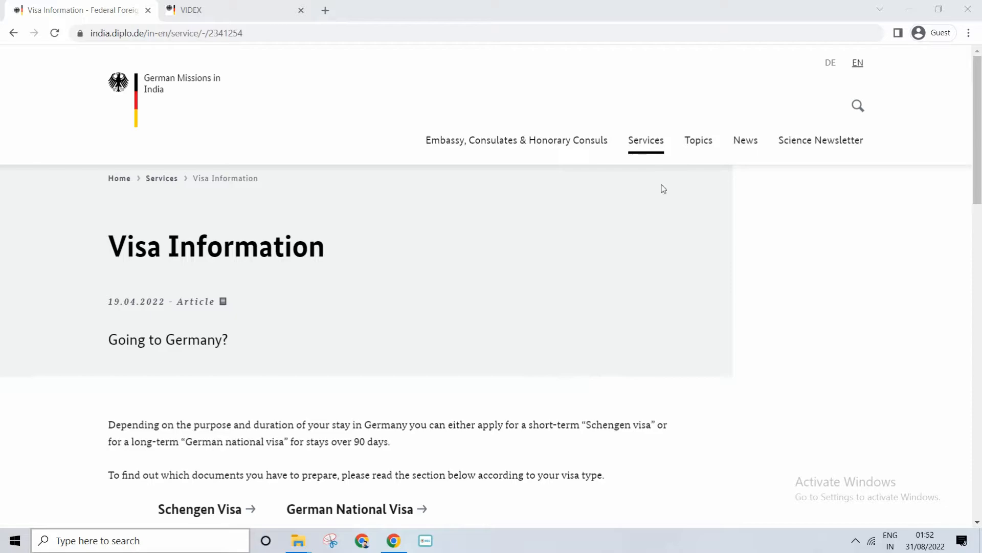
{"action": "left_click", "coordinate": [649, 143]}
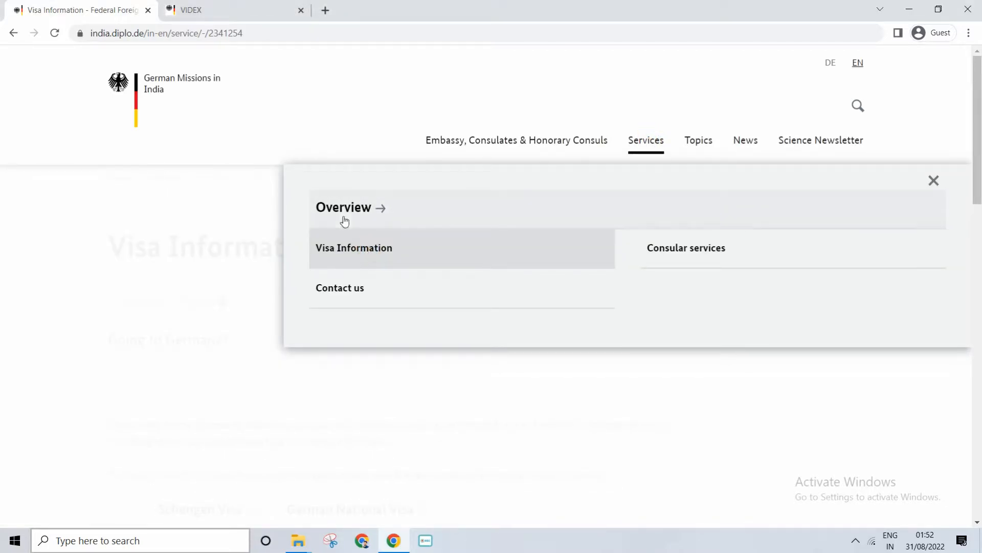
{"action": "left_click", "coordinate": [343, 241]}
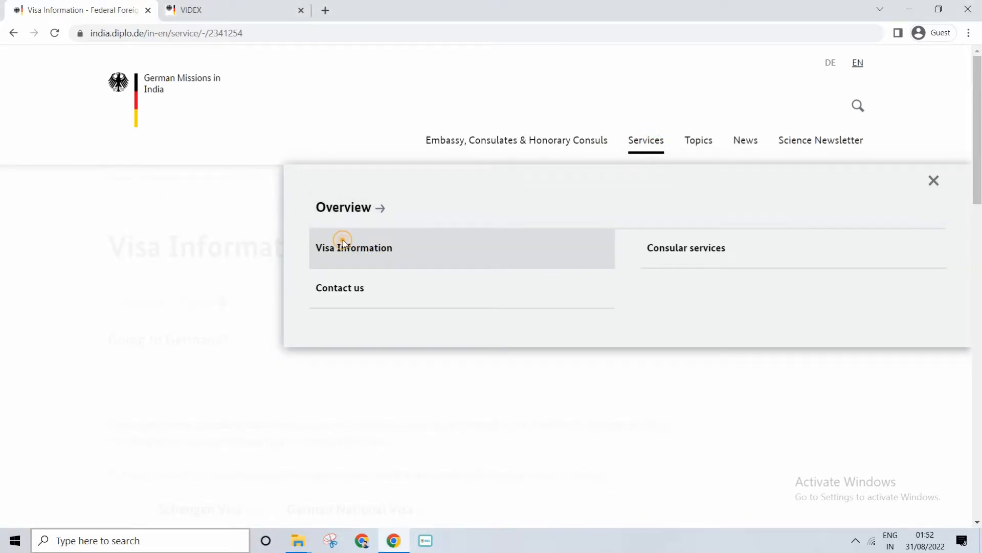
{"action": "left_click", "coordinate": [339, 210]}
{"action": "scroll", "coordinate": [299, 264], "scroll_direction": "down", "scroll_amount": 3}
{"action": "left_click", "coordinate": [299, 264]}
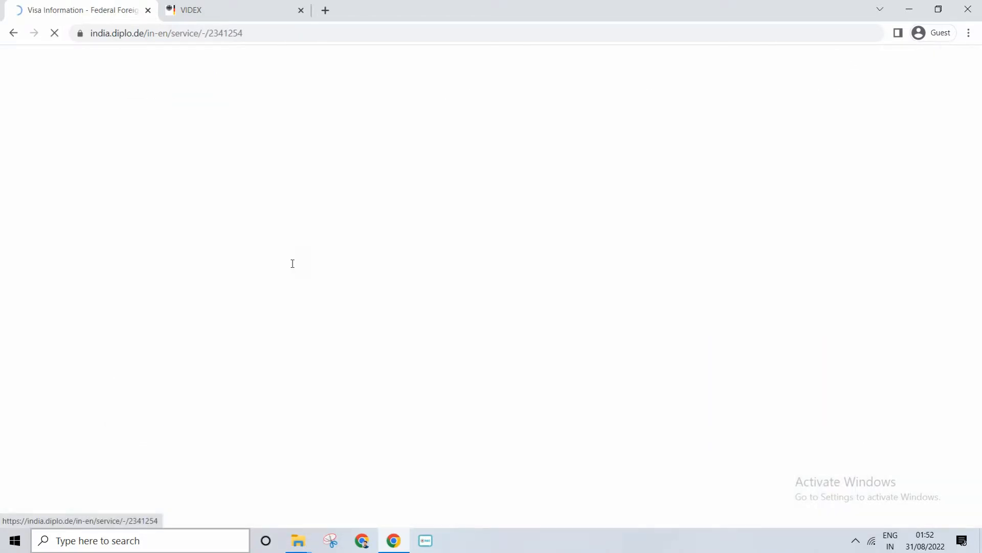
{"action": "scroll", "coordinate": [286, 297], "scroll_direction": "down", "scroll_amount": 3}
{"action": "left_click", "coordinate": [333, 337]}
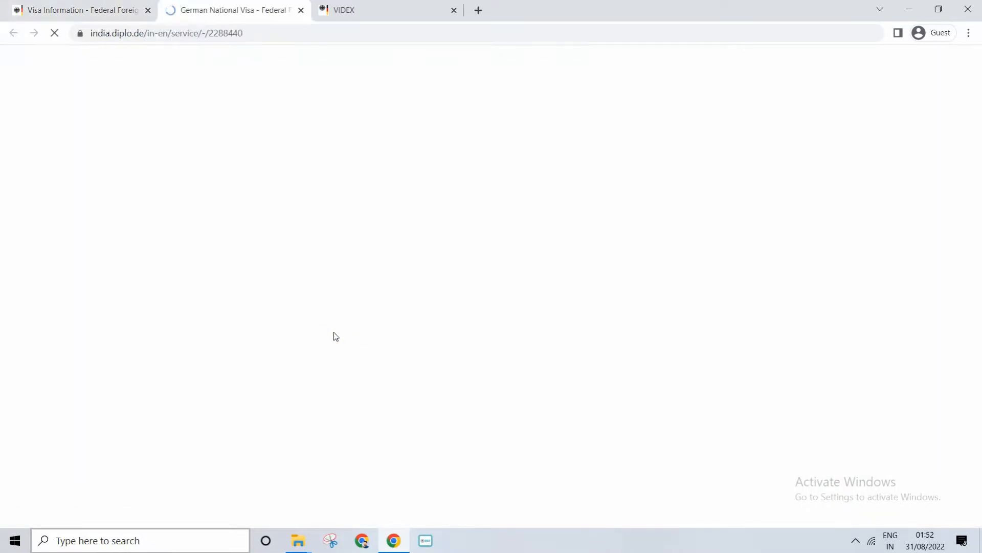
Go to Step 1 – Checklists for Documents and open the checklist for Dependents (accompanying children)
{"action": "scroll", "coordinate": [307, 317], "scroll_direction": "down", "scroll_amount": 3}
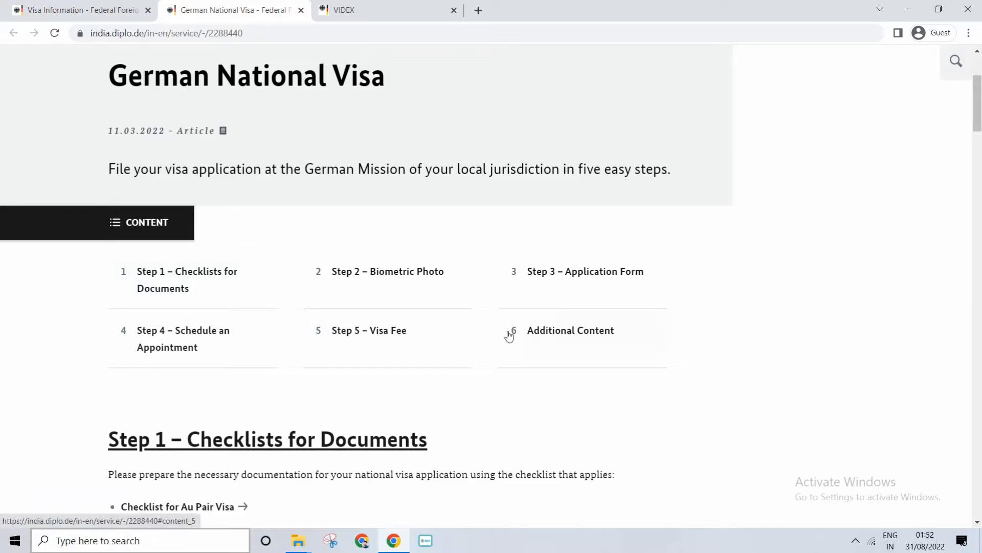
{"action": "left_click", "coordinate": [210, 289]}
{"action": "scroll", "coordinate": [635, 400], "scroll_direction": "down", "scroll_amount": 3}
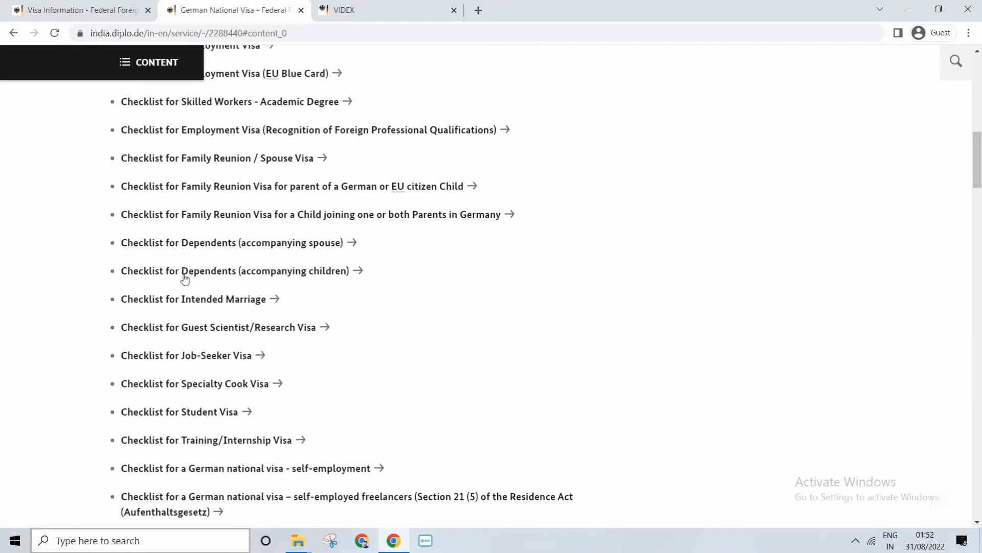
{"action": "left_click", "coordinate": [301, 275]}
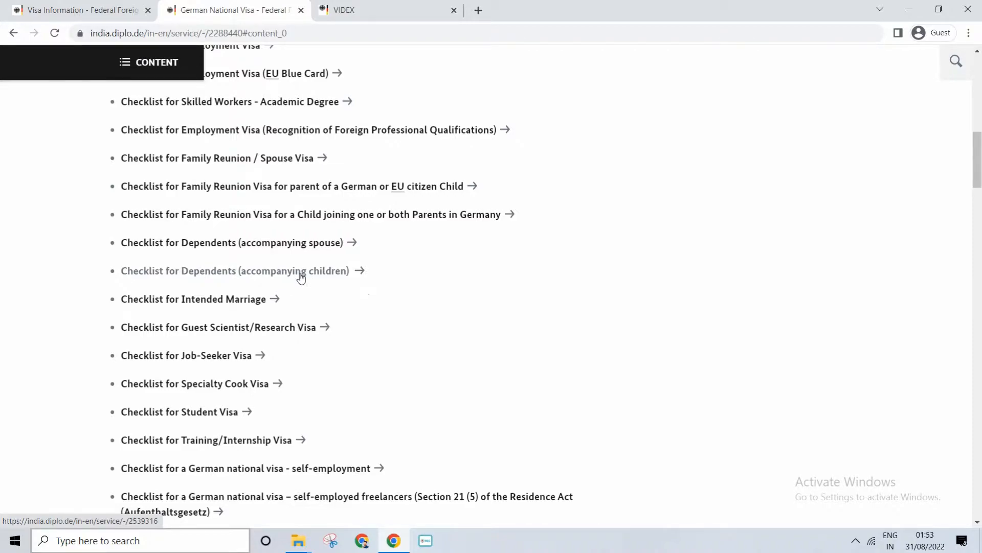
Read through the required documents for accompanying children and open the PDF version of the page
{"action": "scroll", "coordinate": [368, 349], "scroll_direction": "down", "scroll_amount": 3}
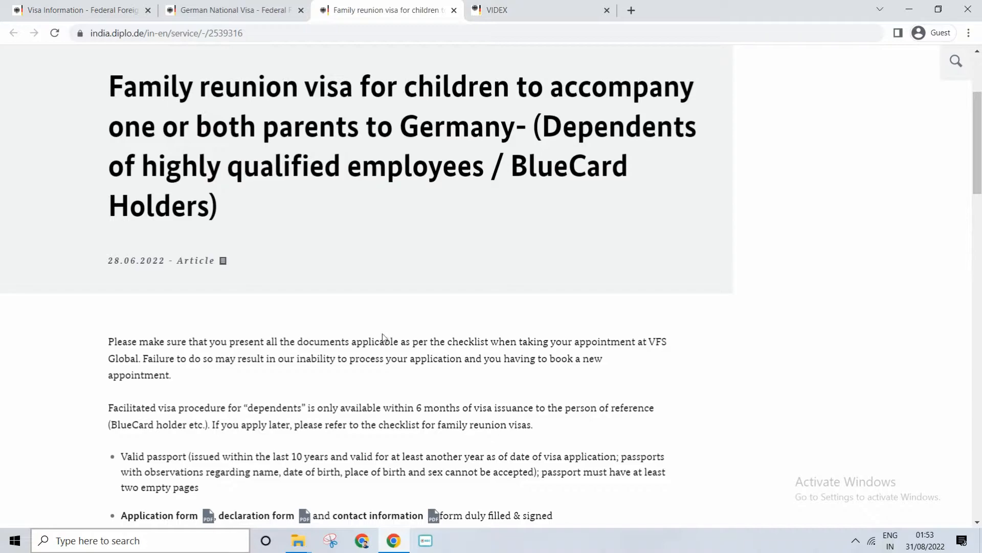
{"action": "scroll", "coordinate": [382, 335], "scroll_direction": "down", "scroll_amount": 6}
{"action": "scroll", "coordinate": [382, 334], "scroll_direction": "up", "scroll_amount": 3}
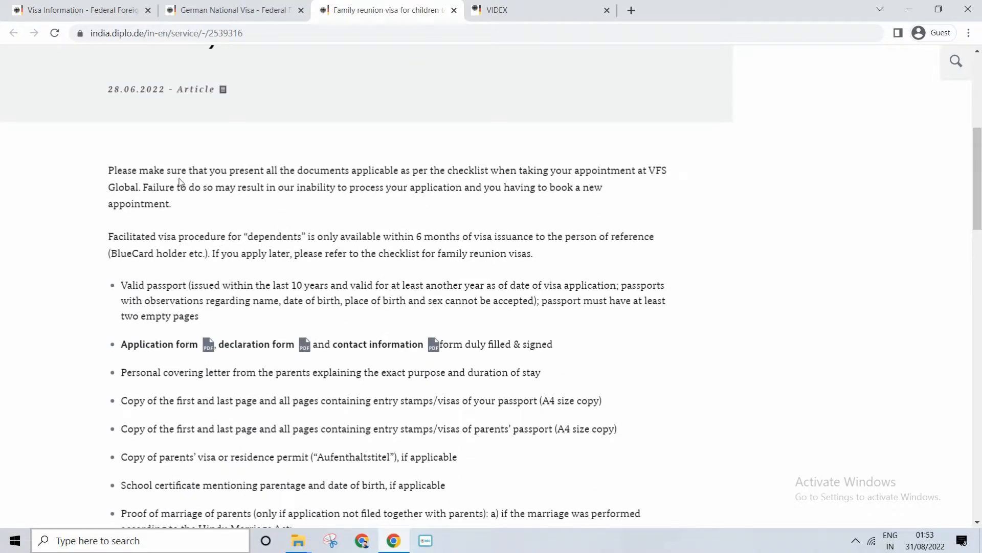
{"action": "left_click_drag", "start_coordinate": [179, 174], "coordinate": [228, 372]}
{"action": "scroll", "coordinate": [228, 373], "scroll_direction": "down", "scroll_amount": 3}
{"action": "left_click", "coordinate": [228, 278]}
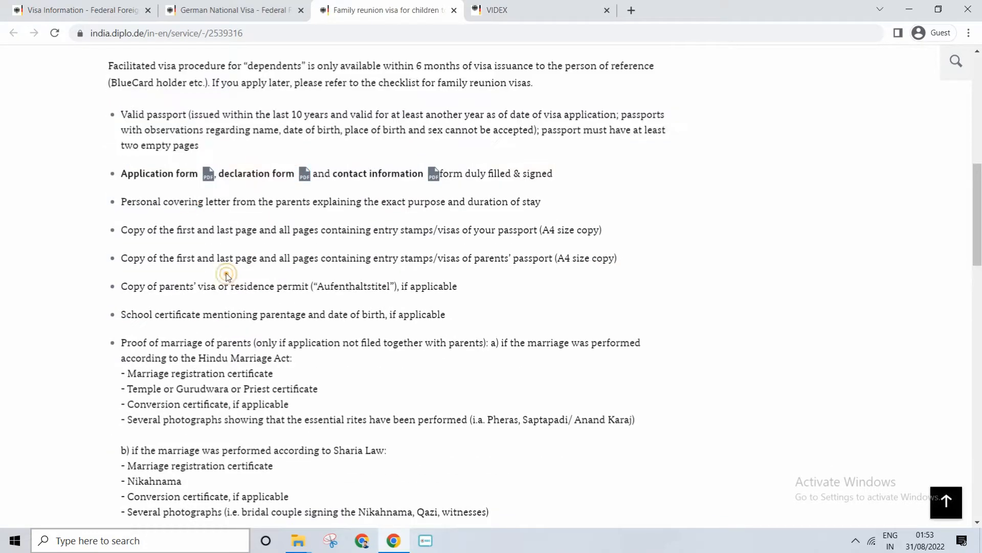
{"action": "scroll", "coordinate": [195, 312], "scroll_direction": "down", "scroll_amount": 20}
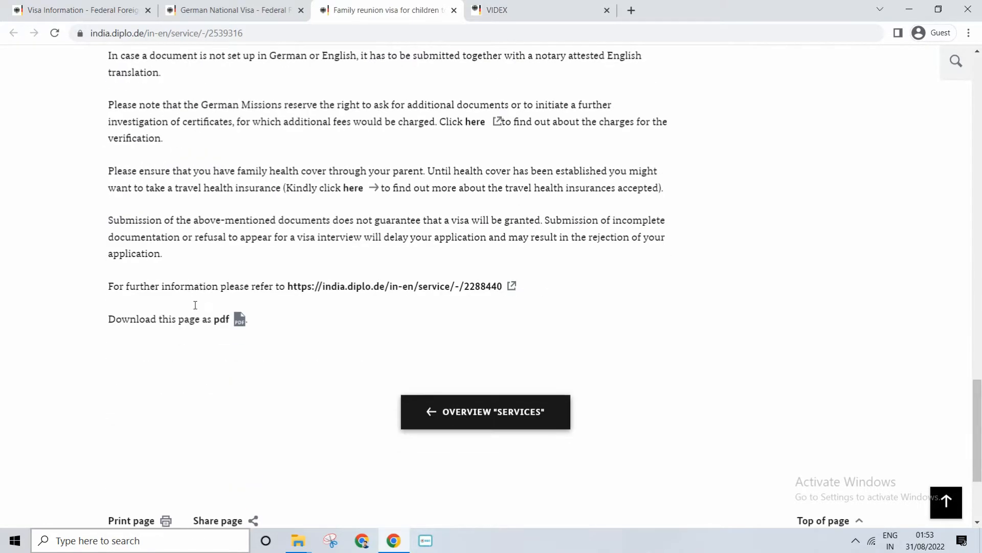
{"action": "left_click", "coordinate": [239, 320]}
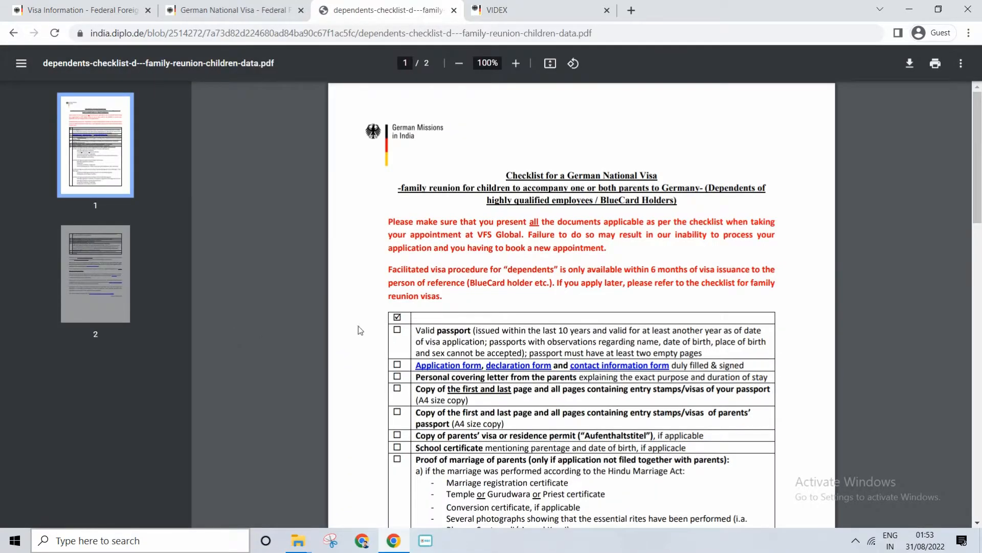
Review the PDF checklist, examining the valid passport requirement in its first row
{"action": "scroll", "coordinate": [491, 277], "scroll_direction": "down", "scroll_amount": 15}
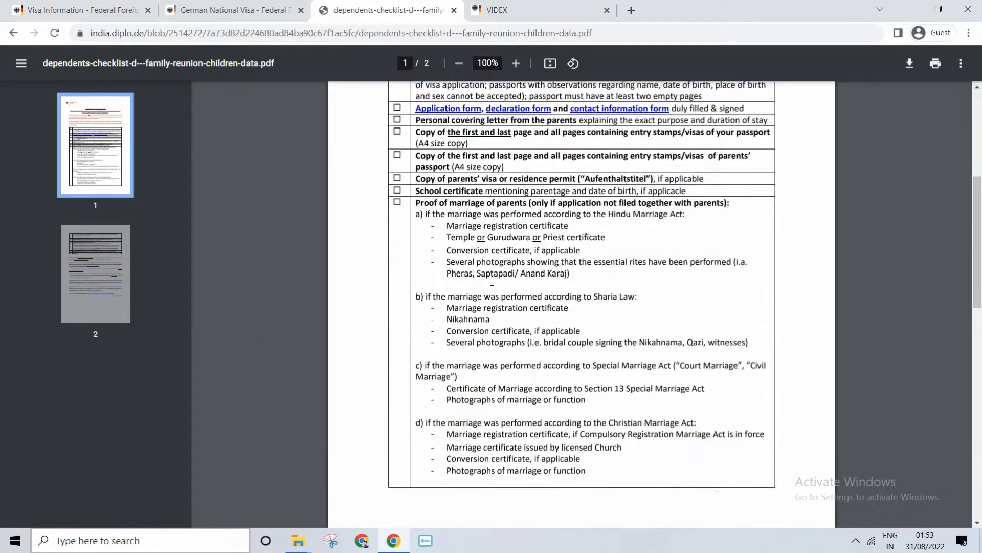
{"action": "scroll", "coordinate": [490, 287], "scroll_direction": "up", "scroll_amount": 3}
{"action": "scroll", "coordinate": [489, 287], "scroll_direction": "up", "scroll_amount": 10}
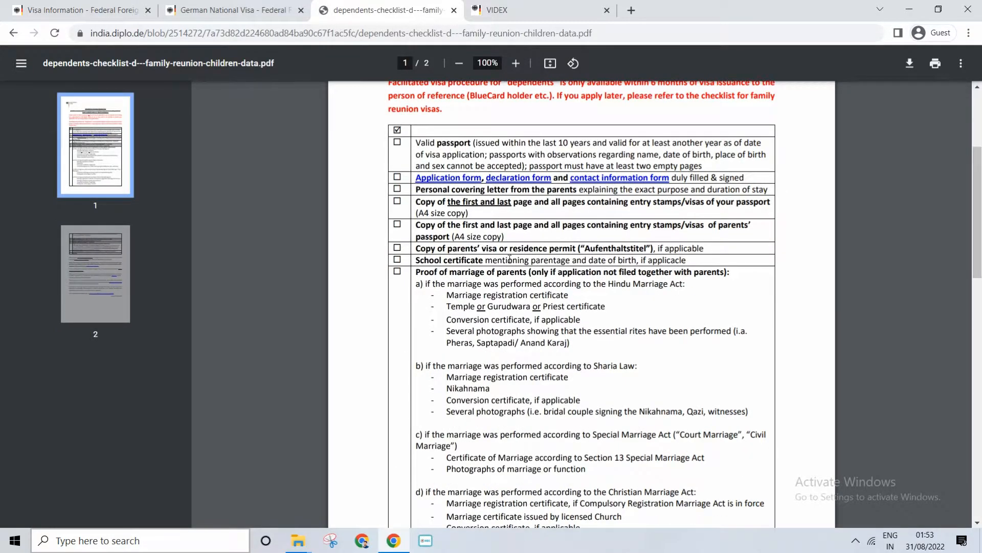
{"action": "left_click_drag", "start_coordinate": [440, 144], "coordinate": [497, 141]}
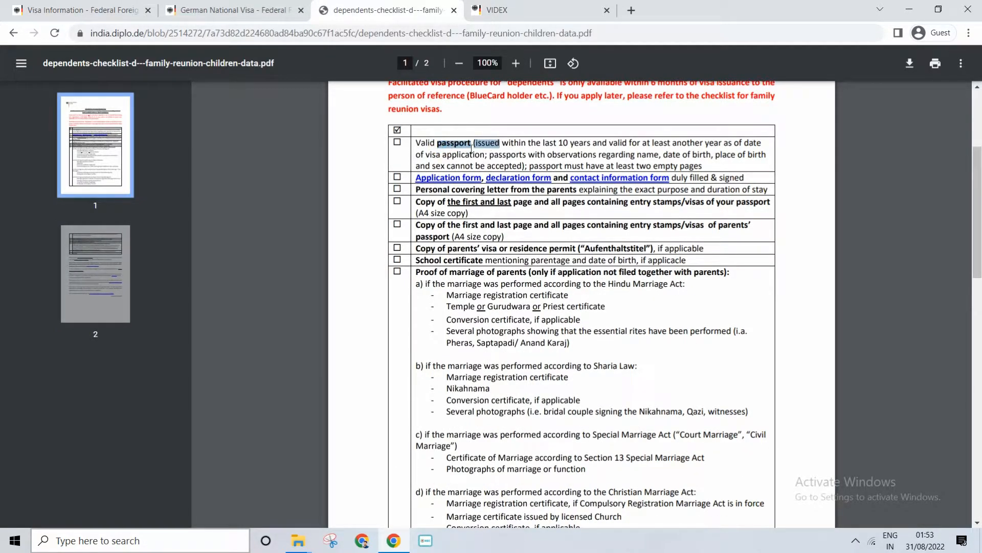
{"action": "left_click_drag", "start_coordinate": [426, 144], "coordinate": [487, 140]}
{"action": "left_click", "coordinate": [468, 234]}
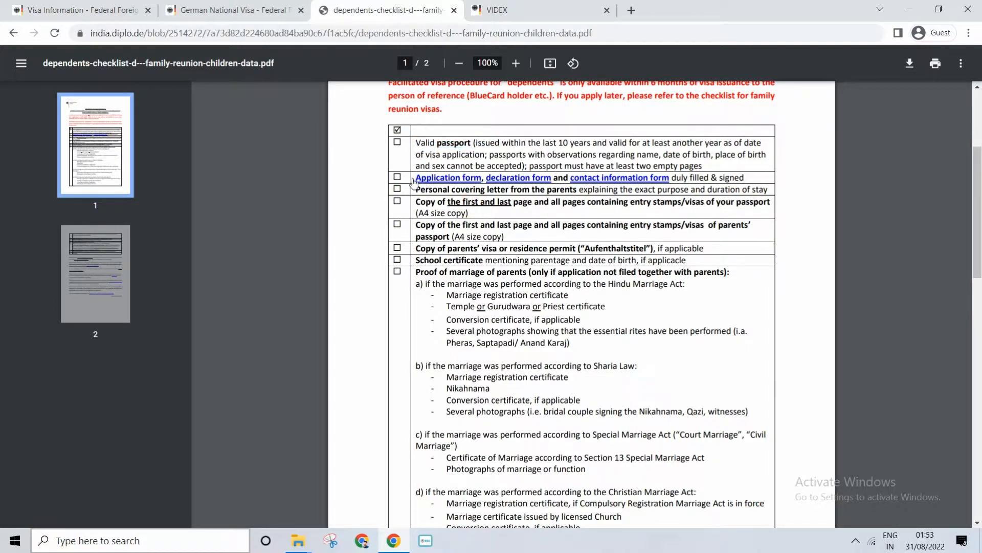
Open the declaration form linked in the checklist, read it through to the signature lines, and return to the checklist
{"action": "left_click", "coordinate": [513, 180]}
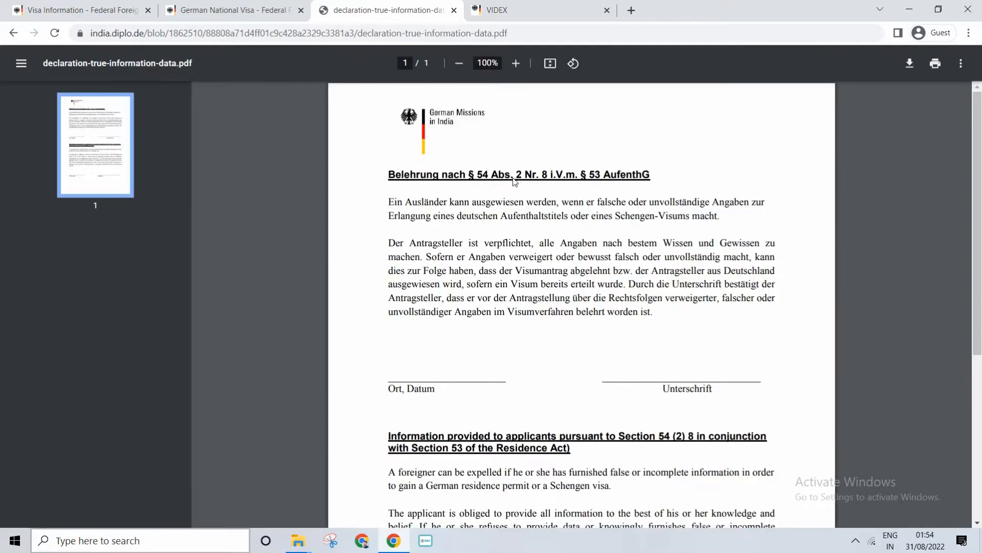
{"action": "scroll", "coordinate": [514, 180], "scroll_direction": "down", "scroll_amount": 3}
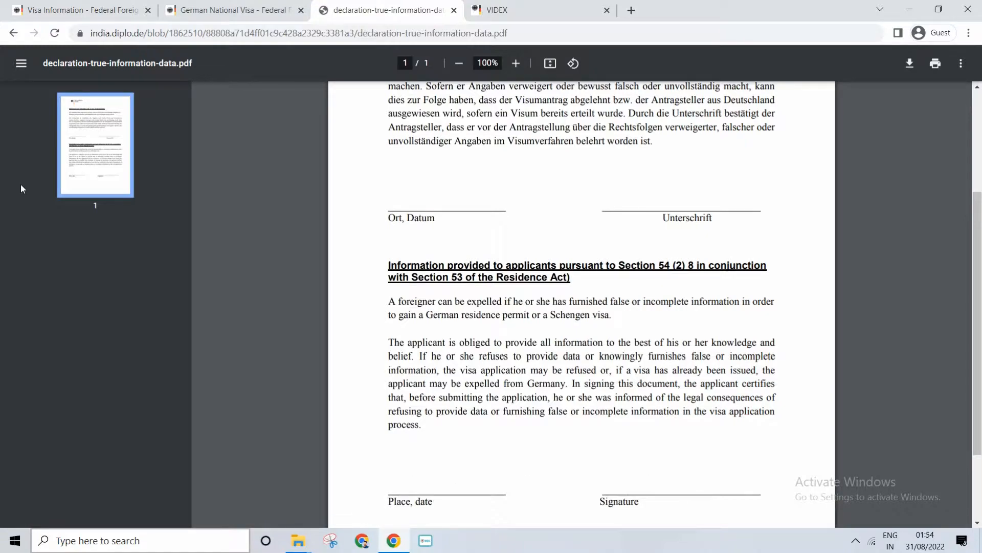
{"action": "left_click", "coordinate": [13, 34]}
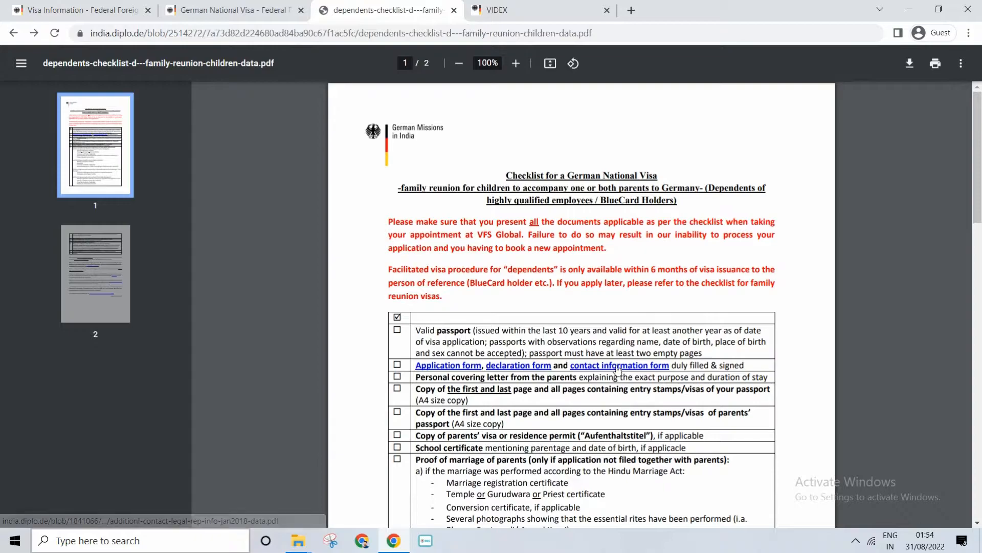
Open the contact information form, examine its consent options and the representative's address, phone and e-mail fields, and return to the checklist
{"action": "left_click", "coordinate": [614, 365]}
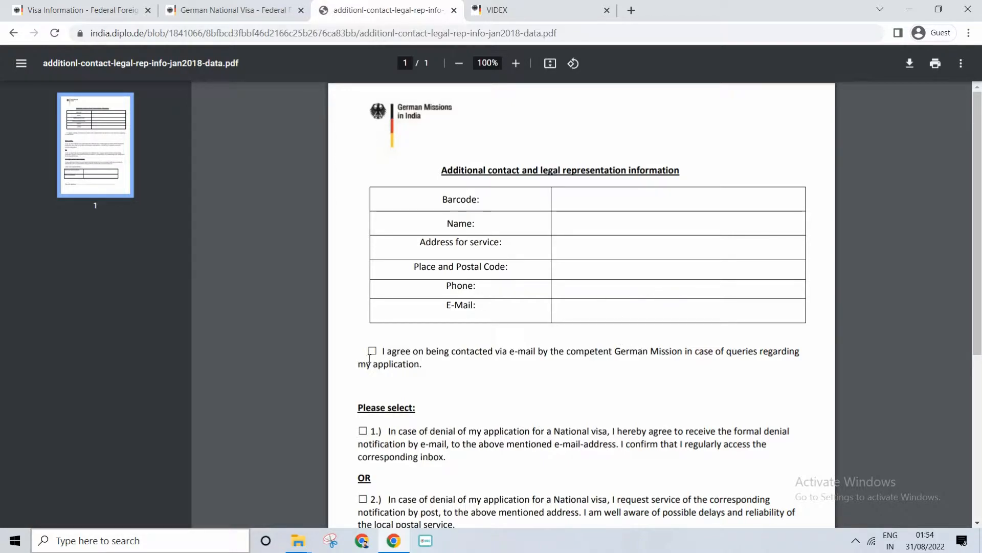
{"action": "scroll", "coordinate": [369, 346], "scroll_direction": "down", "scroll_amount": 3}
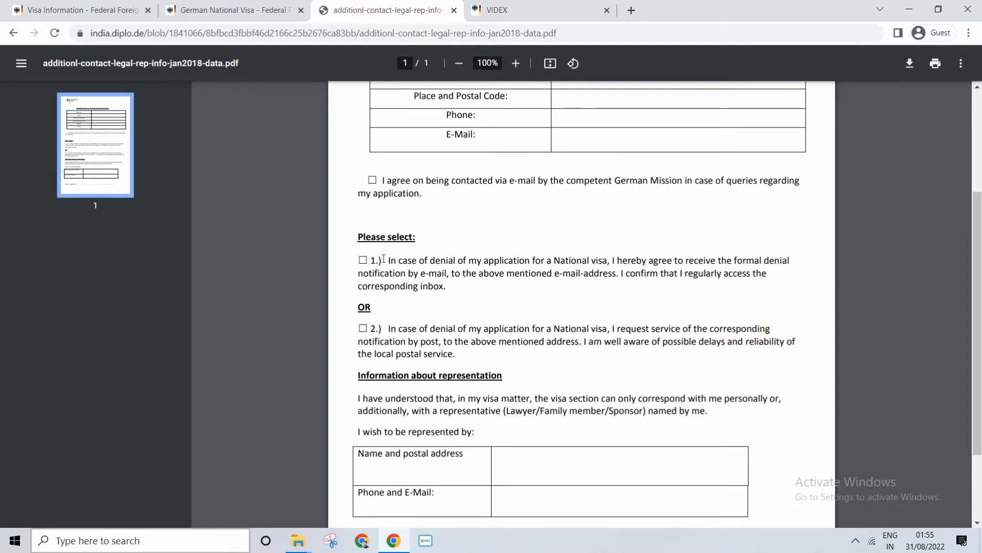
{"action": "scroll", "coordinate": [395, 245], "scroll_direction": "down", "scroll_amount": 2}
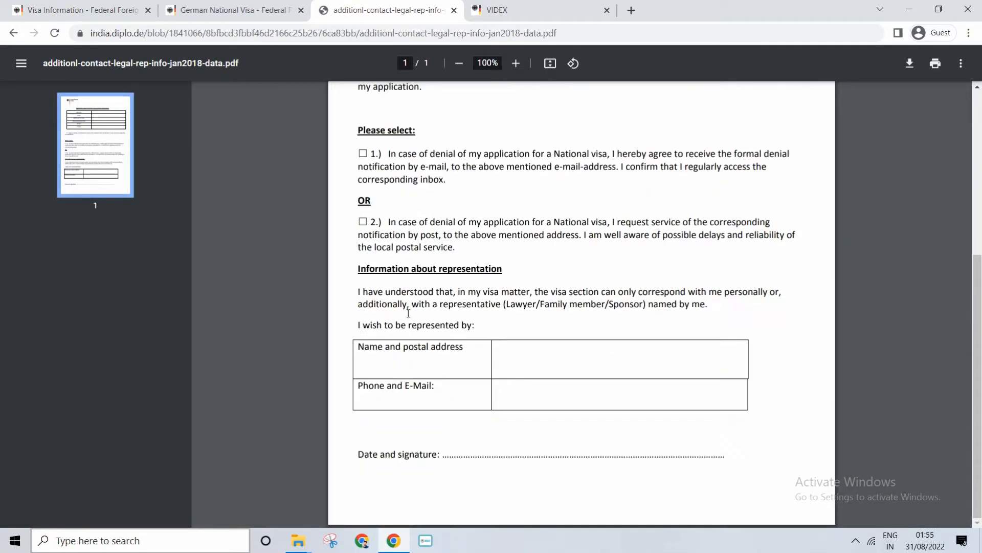
{"action": "left_click_drag", "start_coordinate": [358, 348], "coordinate": [485, 361]}
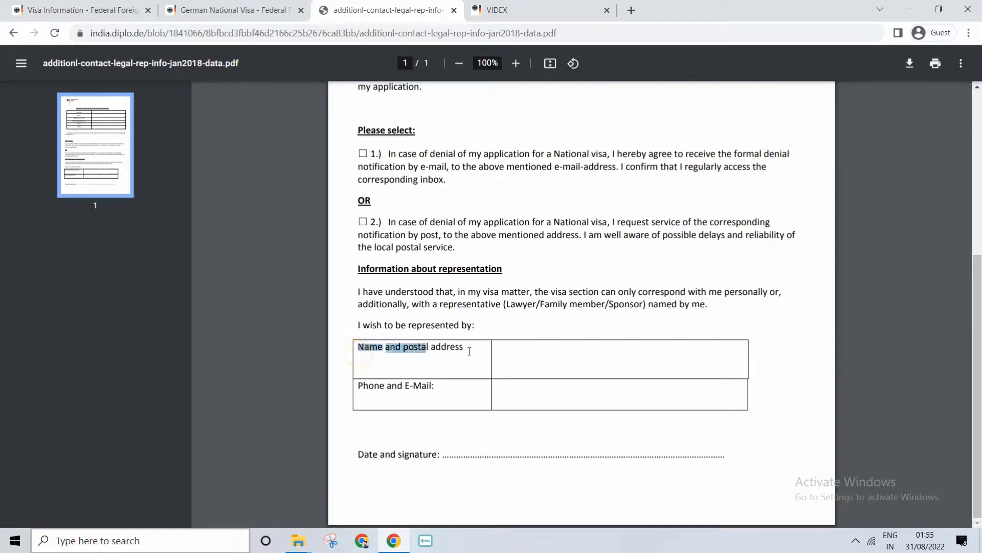
{"action": "left_click", "coordinate": [514, 358]}
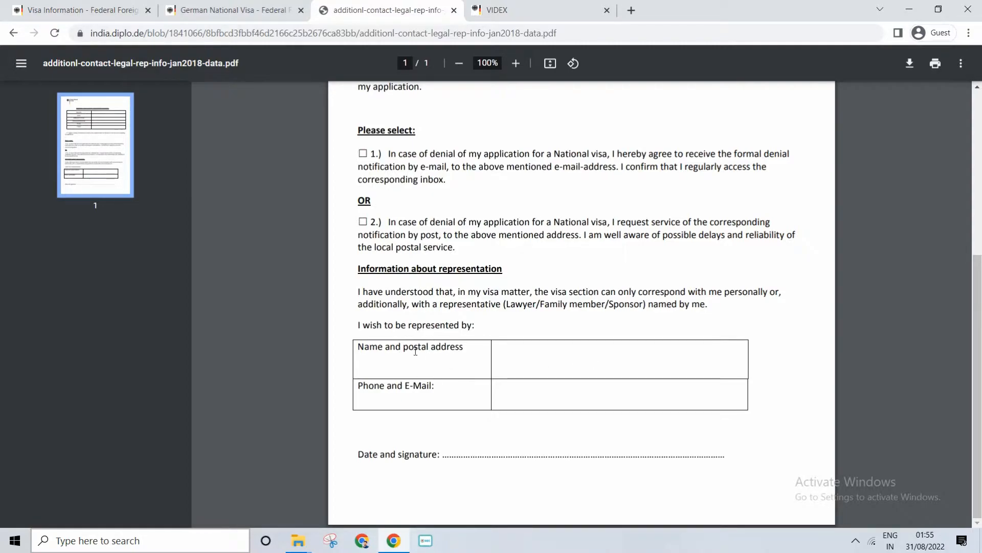
{"action": "left_click_drag", "start_coordinate": [416, 352], "coordinate": [568, 388]}
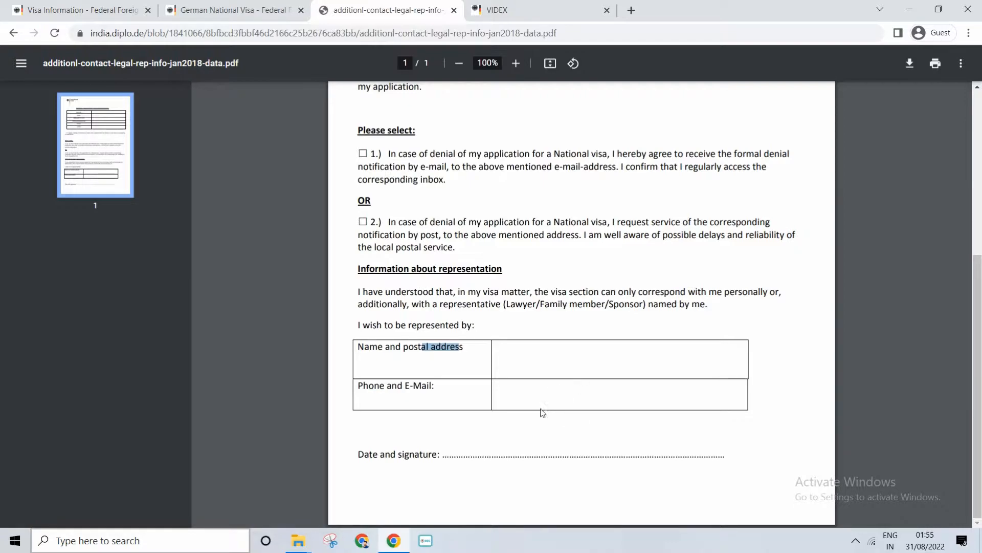
{"action": "left_click_drag", "start_coordinate": [389, 386], "coordinate": [427, 387]}
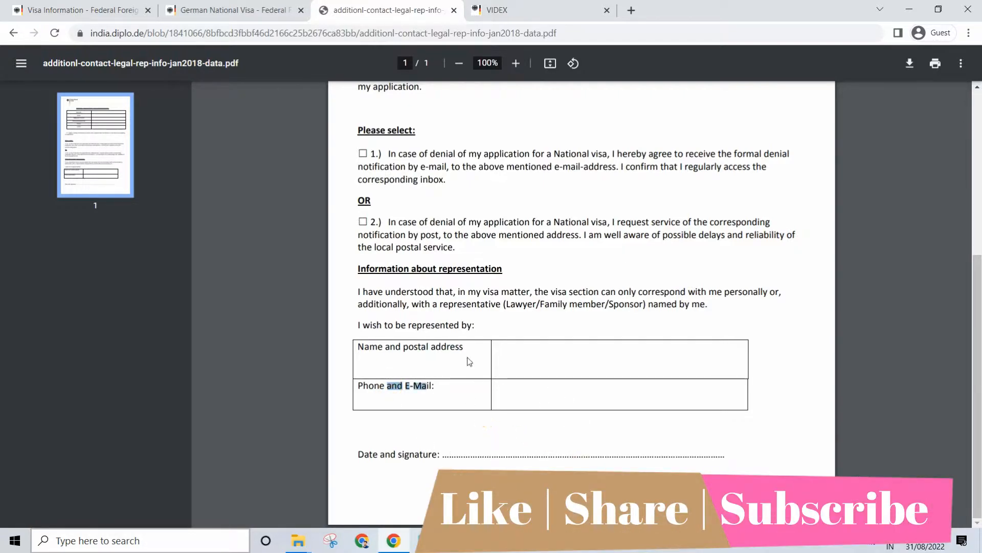
{"action": "left_click", "coordinate": [13, 33]}
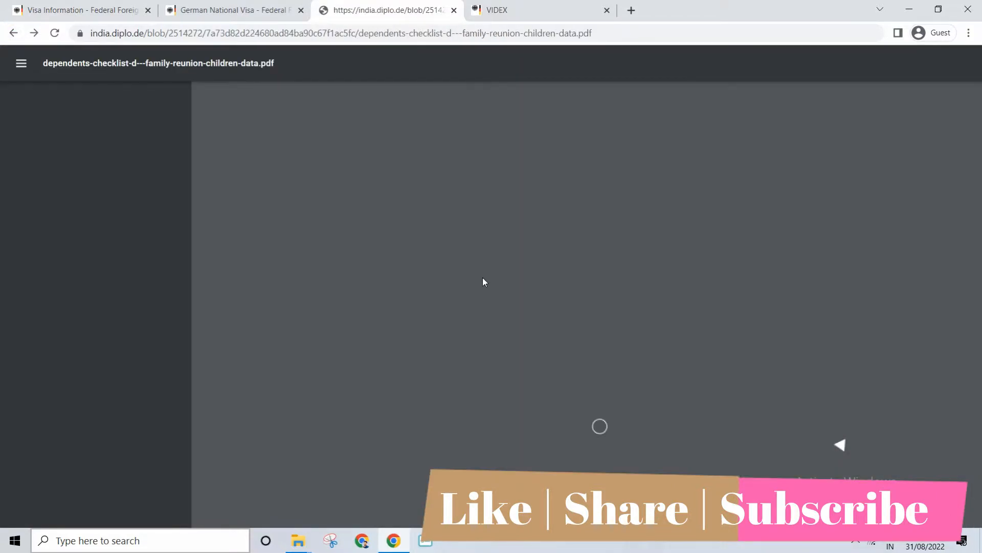
Examine the checklist's personal covering letter requirement, including the exact purpose and duration of stay
{"action": "scroll", "coordinate": [423, 218], "scroll_direction": "down", "scroll_amount": 3}
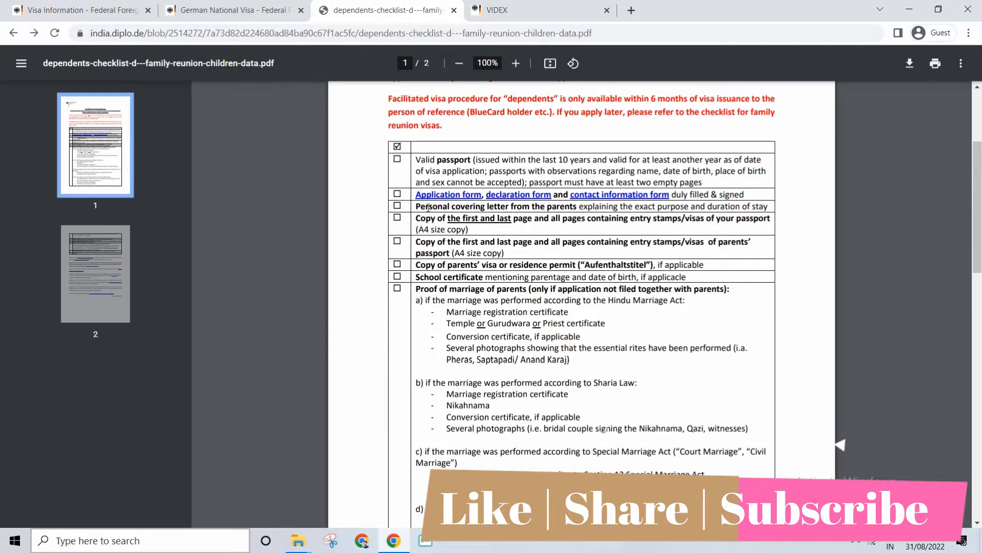
{"action": "left_click_drag", "start_coordinate": [428, 207], "coordinate": [548, 207]}
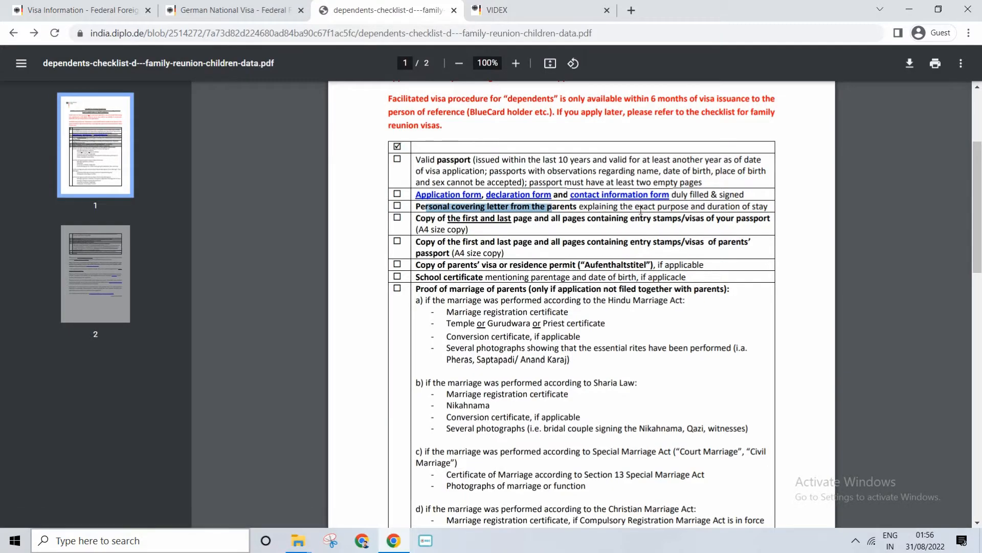
{"action": "left_click_drag", "start_coordinate": [639, 207], "coordinate": [683, 207]}
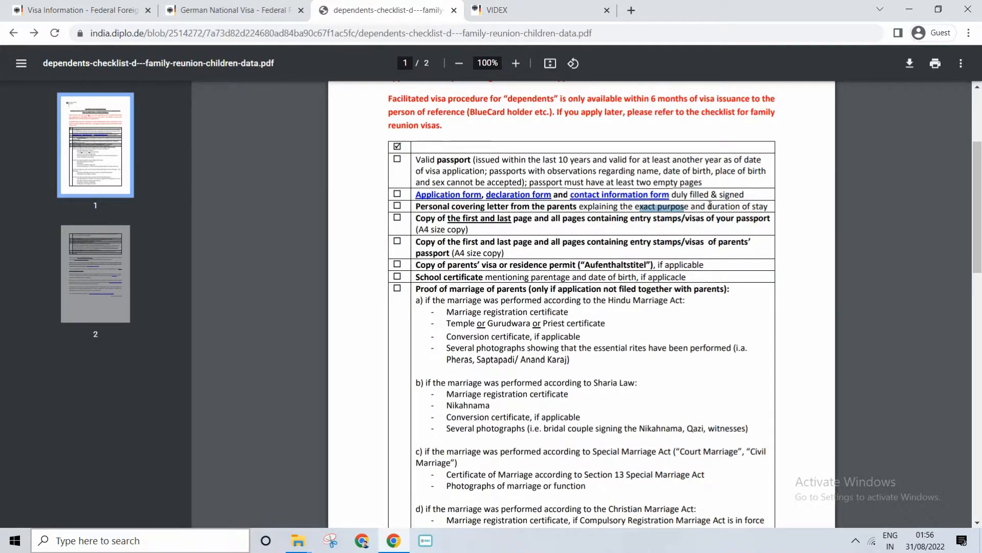
{"action": "left_click_drag", "start_coordinate": [708, 206], "coordinate": [753, 204]}
{"action": "left_click_drag", "start_coordinate": [553, 207], "coordinate": [448, 206]}
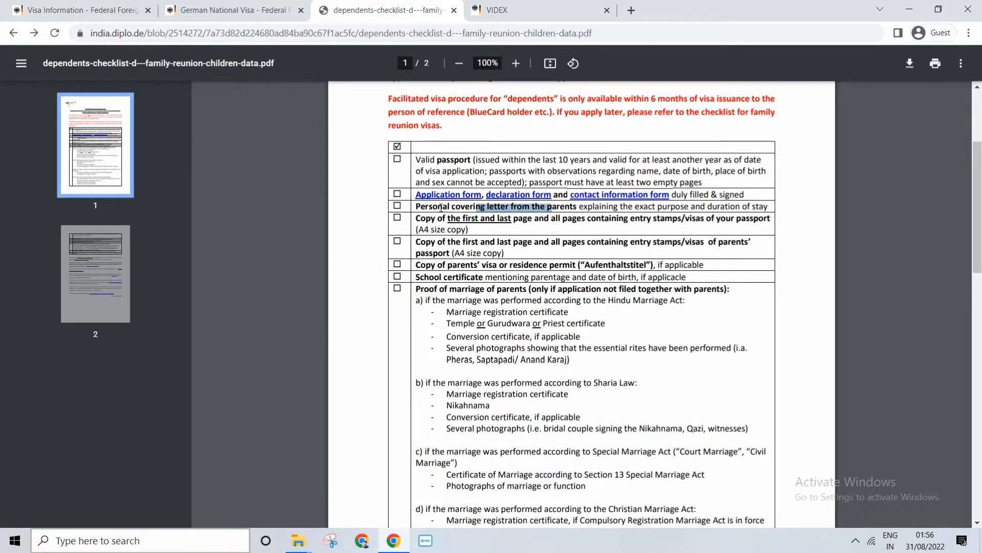
{"action": "left_click_drag", "start_coordinate": [441, 208], "coordinate": [548, 206]}
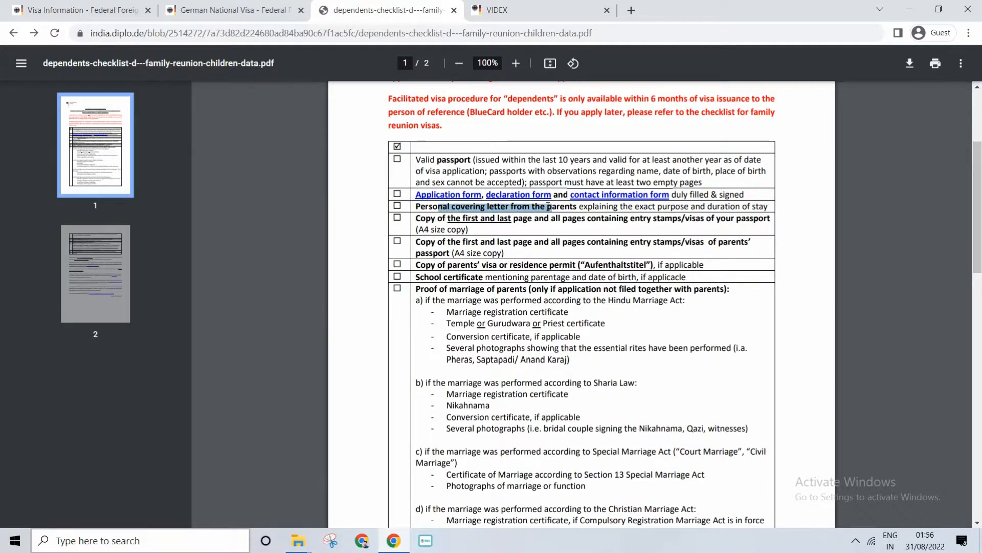
Examine the checklist item on copies of the applicant's own passport pages with entry stamps and visas
{"action": "left_click", "coordinate": [534, 220]}
{"action": "left_click_drag", "start_coordinate": [568, 219], "coordinate": [719, 210]}
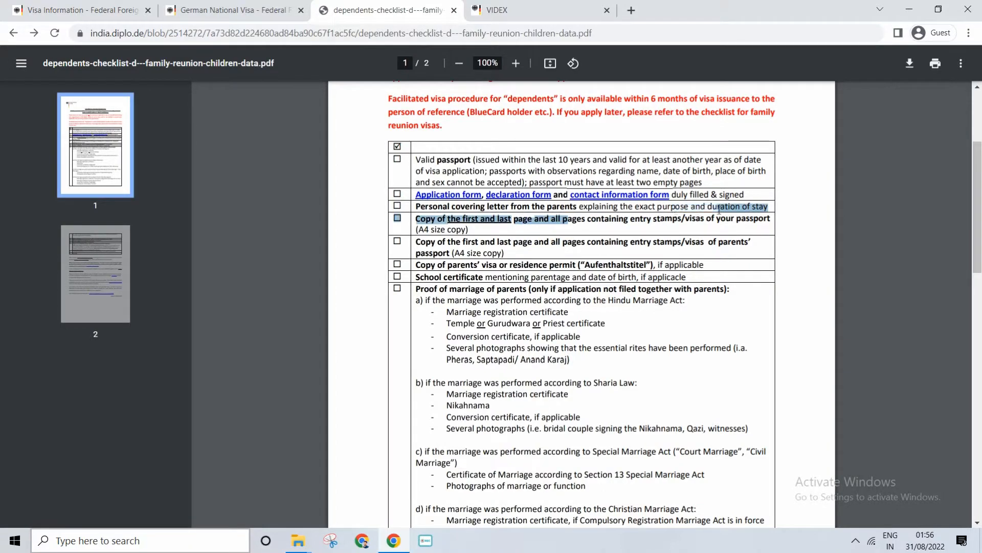
{"action": "left_click", "coordinate": [603, 231]}
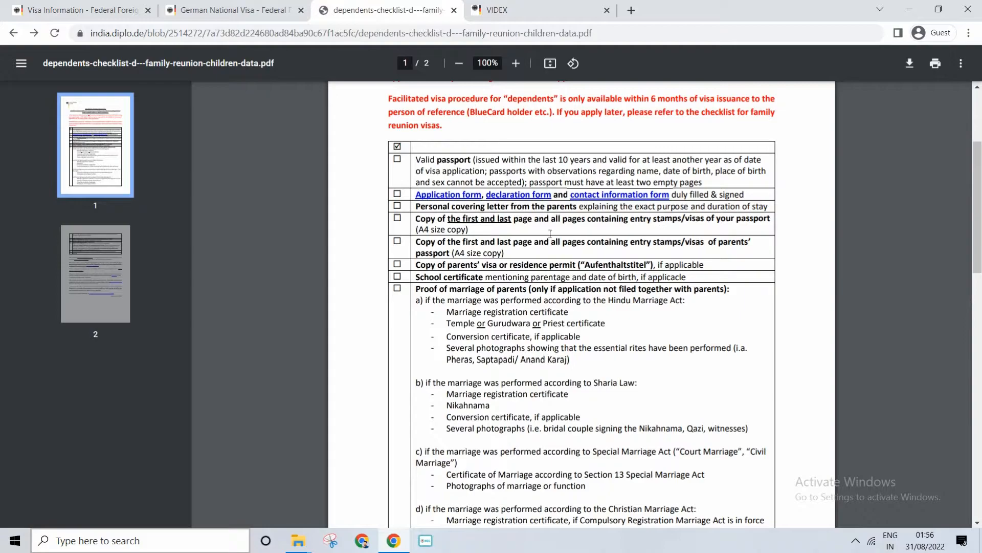
Compare the checklist items on copying the first, last and stamped or visa pages of the child's passport and the parents' passport
{"action": "left_click_drag", "start_coordinate": [420, 219], "coordinate": [535, 221]}
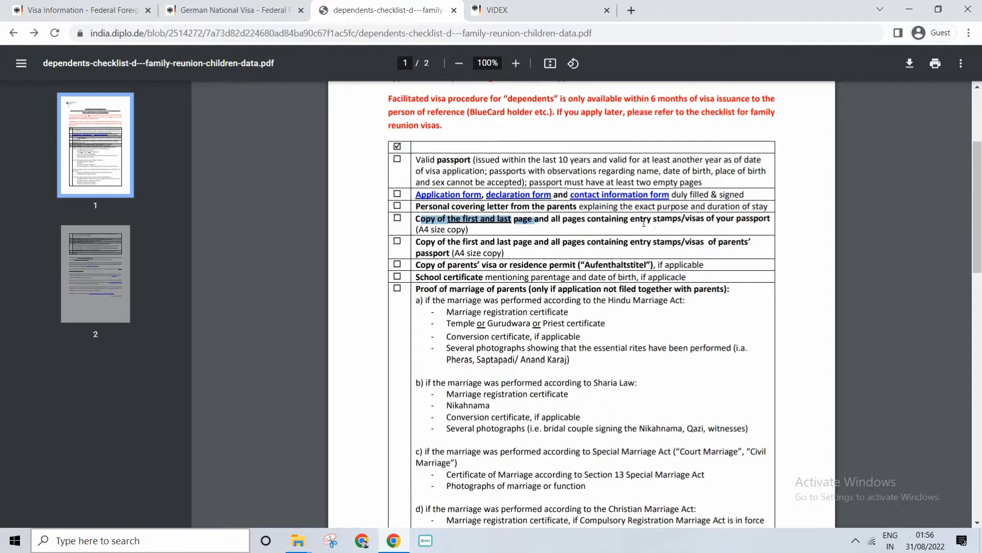
{"action": "left_click_drag", "start_coordinate": [660, 219], "coordinate": [710, 219]}
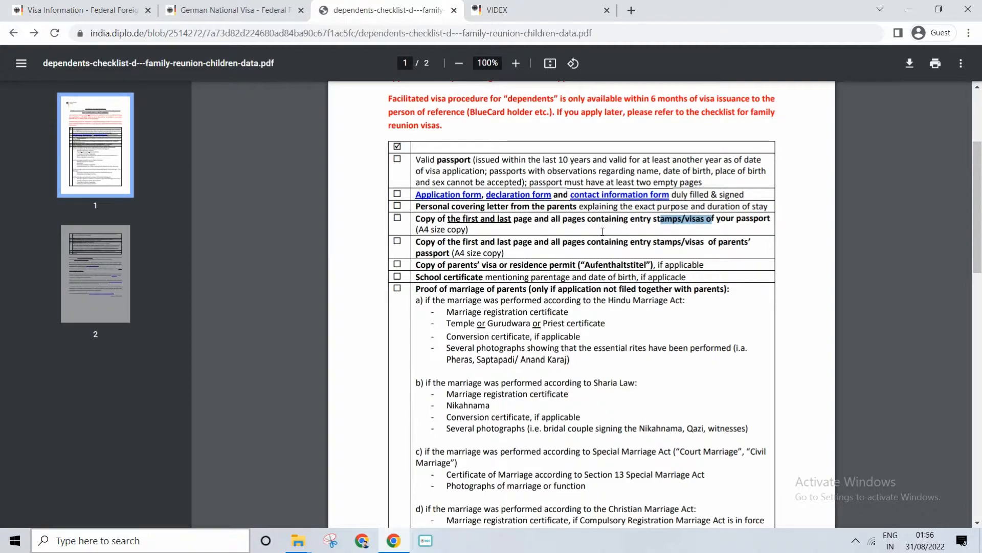
{"action": "left_click_drag", "start_coordinate": [586, 221], "coordinate": [657, 223]}
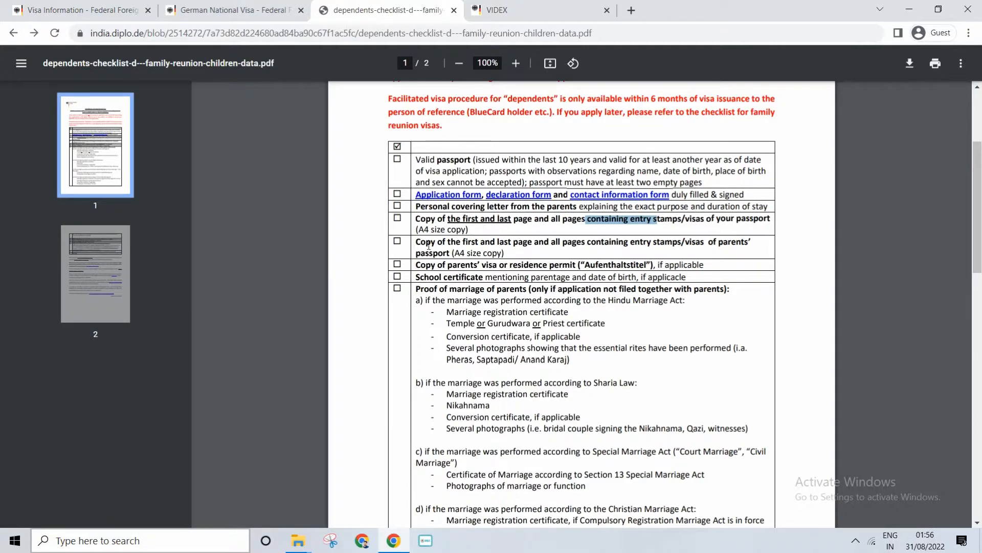
{"action": "left_click_drag", "start_coordinate": [429, 245], "coordinate": [695, 243]}
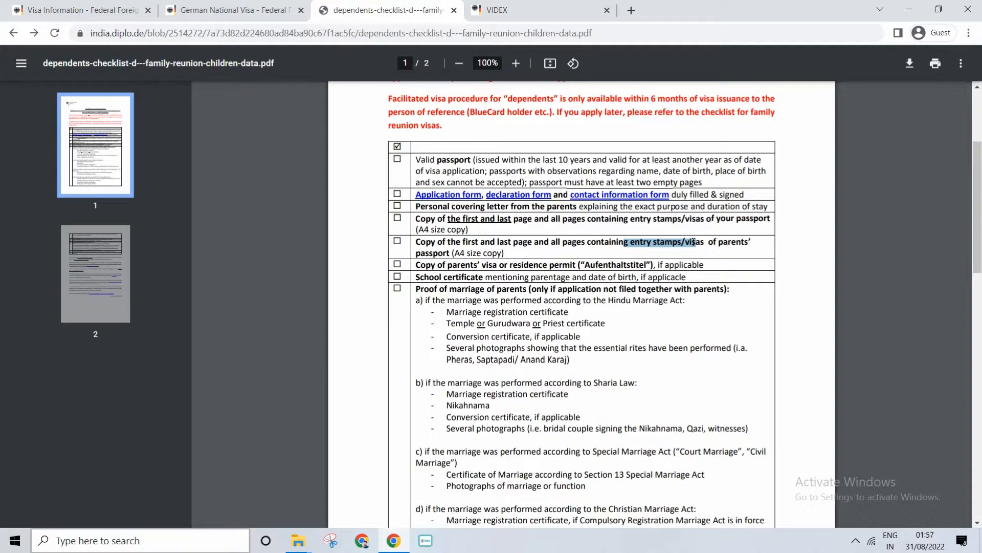
{"action": "mouse_move", "coordinate": [695, 242]}
{"action": "left_mouse_down"}
{"action": "mouse_move", "coordinate": [748, 244]}
{"action": "mouse_move", "coordinate": [690, 243]}
{"action": "left_mouse_up"}
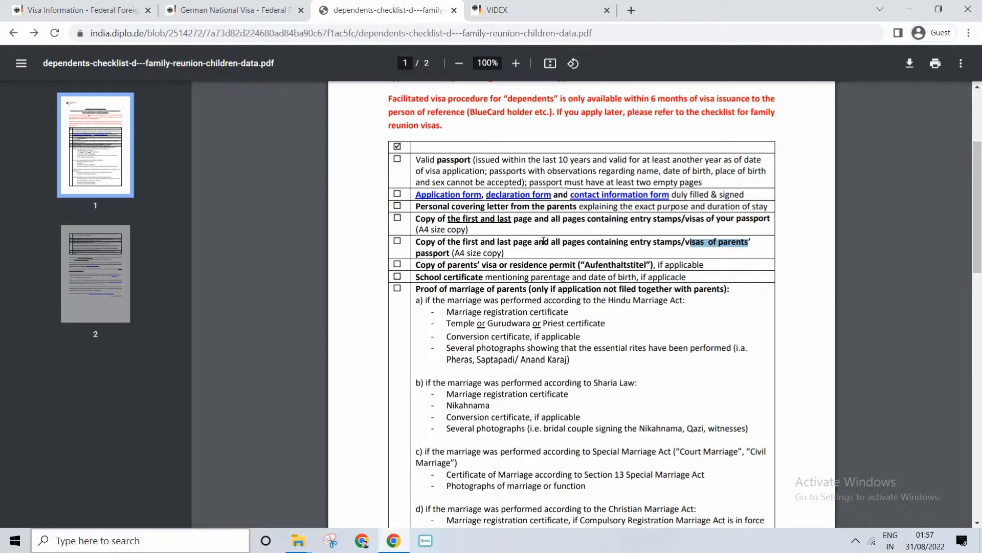
{"action": "left_click_drag", "start_coordinate": [593, 243], "coordinate": [706, 236]}
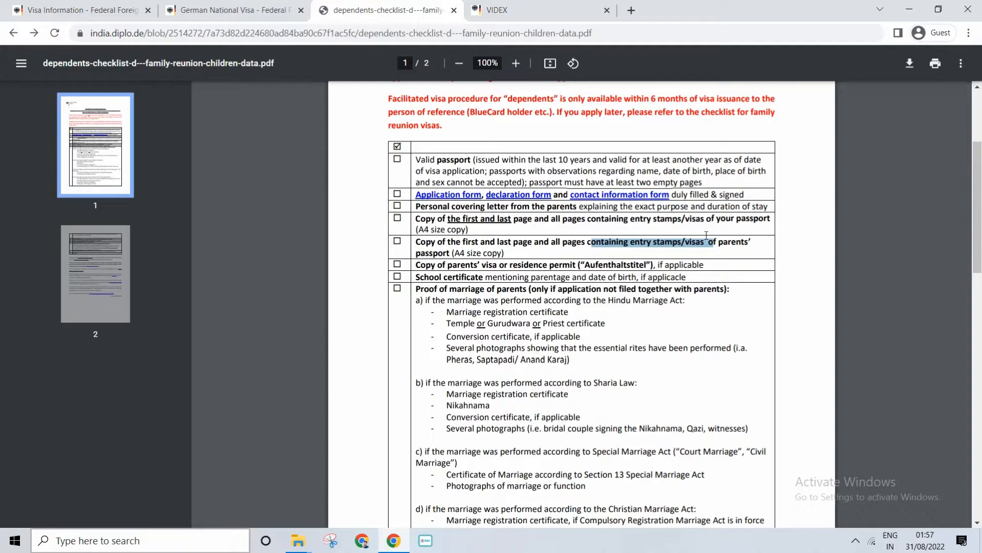
{"action": "left_click_drag", "start_coordinate": [457, 219], "coordinate": [481, 242]}
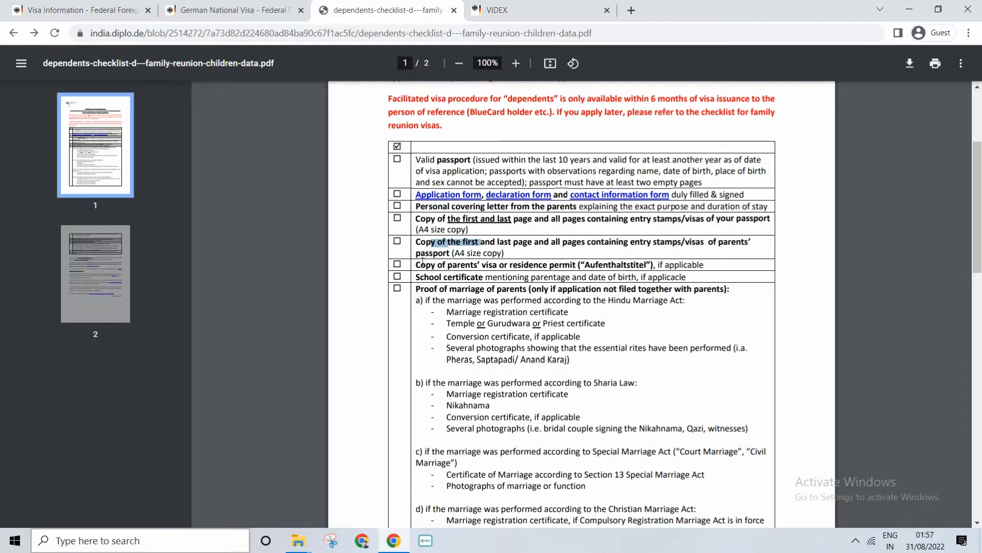
Examine the checklist item on the copy of the parents' visa or residence permit ("Aufenthaltstitel")
{"action": "left_click_drag", "start_coordinate": [416, 265], "coordinate": [586, 267]}
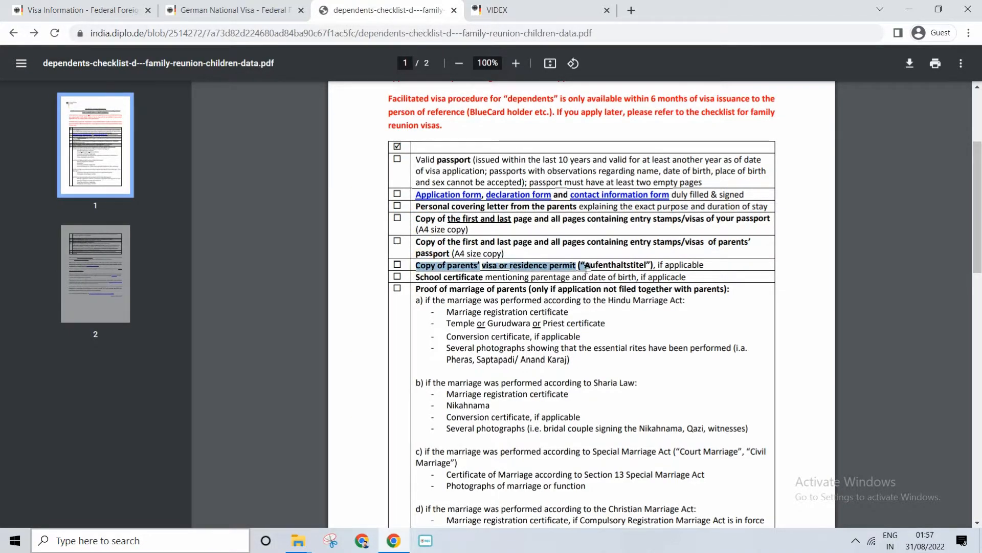
{"action": "left_click", "coordinate": [557, 263]}
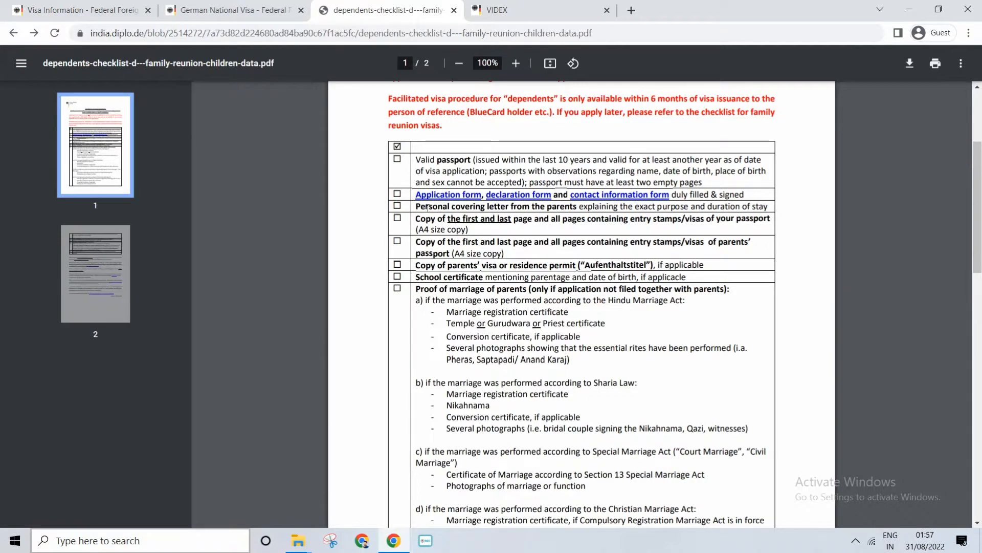
{"action": "left_click_drag", "start_coordinate": [524, 267], "coordinate": [569, 266]}
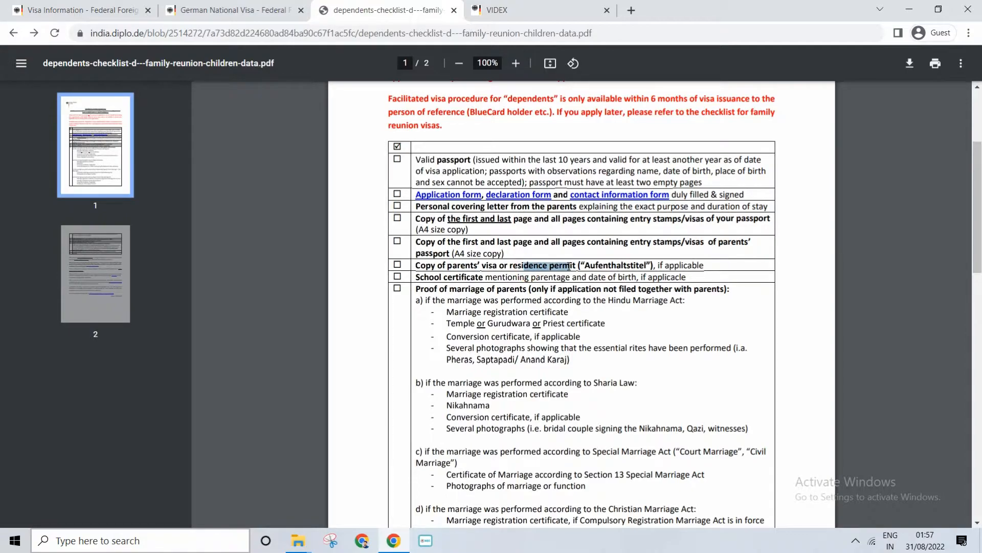
Examine the school certificate requirement, including the mention of parentage and date of birth
{"action": "left_click_drag", "start_coordinate": [676, 267], "coordinate": [482, 279]}
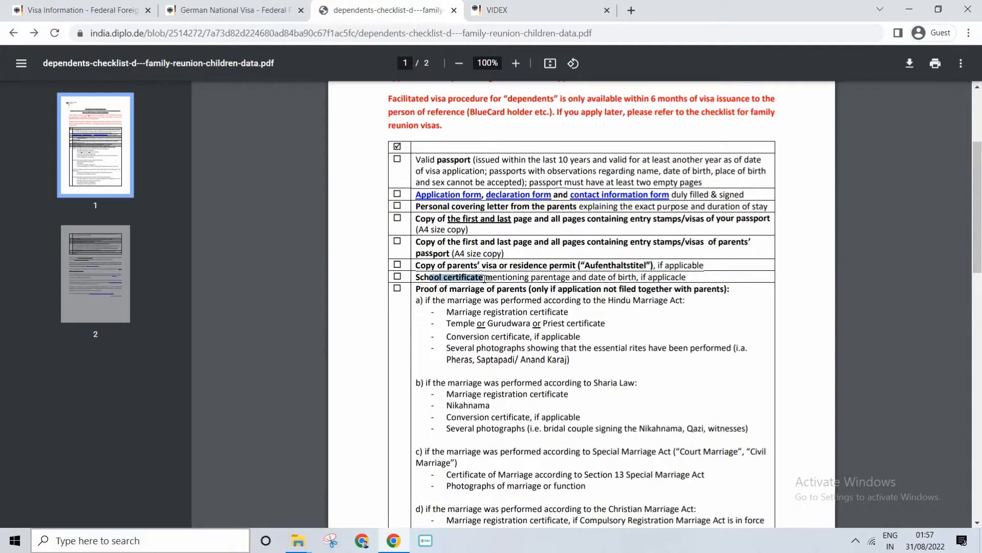
{"action": "left_click", "coordinate": [468, 274]}
{"action": "left_click_drag", "start_coordinate": [418, 275], "coordinate": [635, 276]}
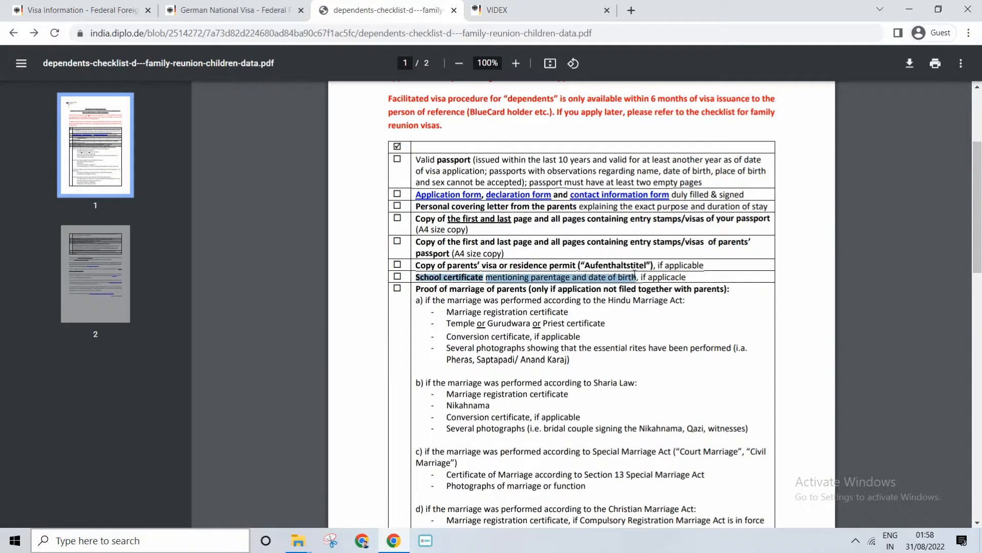
{"action": "left_click", "coordinate": [586, 278]}
{"action": "left_click_drag", "start_coordinate": [500, 282], "coordinate": [632, 277]}
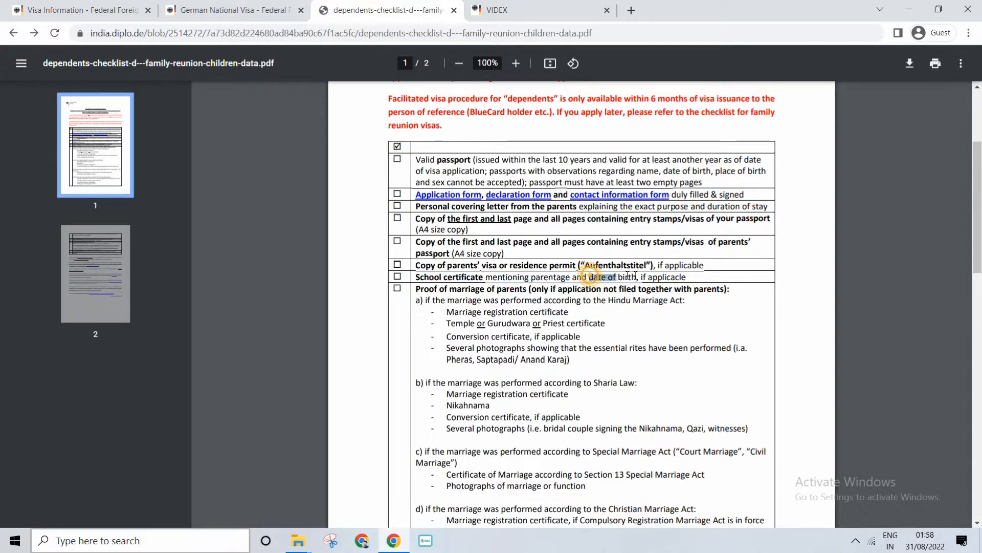
Examine the proof of marriage of parents requirement and its condition about applications not filed together with the parents
{"action": "left_click_drag", "start_coordinate": [445, 289], "coordinate": [577, 301]}
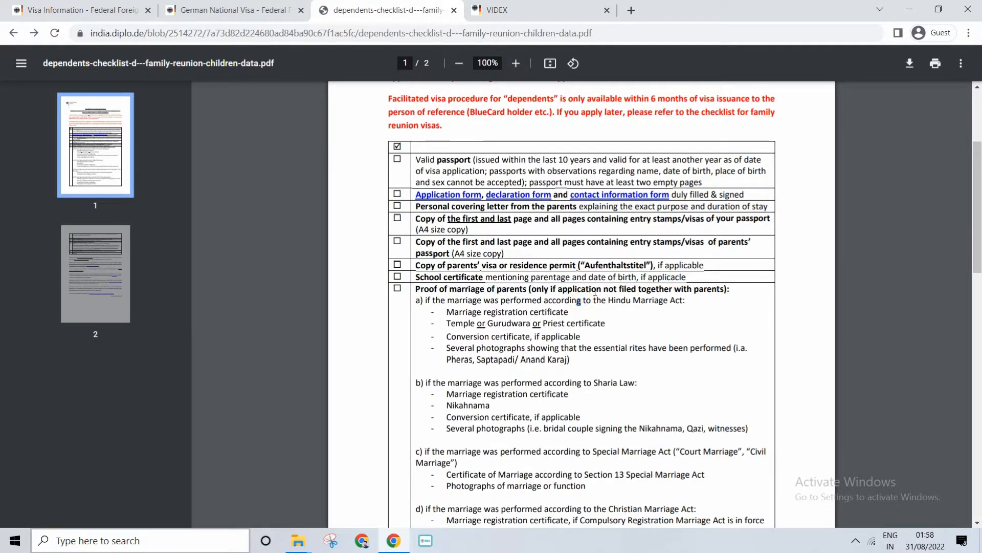
{"action": "left_click_drag", "start_coordinate": [975, 216], "coordinate": [975, 238]}
{"action": "left_click_drag", "start_coordinate": [448, 214], "coordinate": [530, 214]}
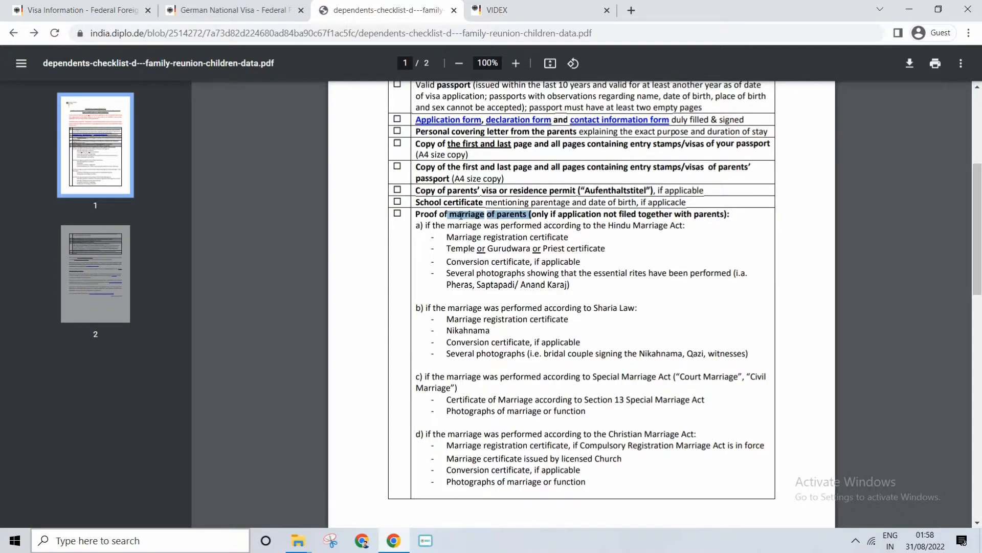
{"action": "left_click_drag", "start_coordinate": [463, 212], "coordinate": [505, 211]}
{"action": "left_click_drag", "start_coordinate": [421, 214], "coordinate": [462, 211]}
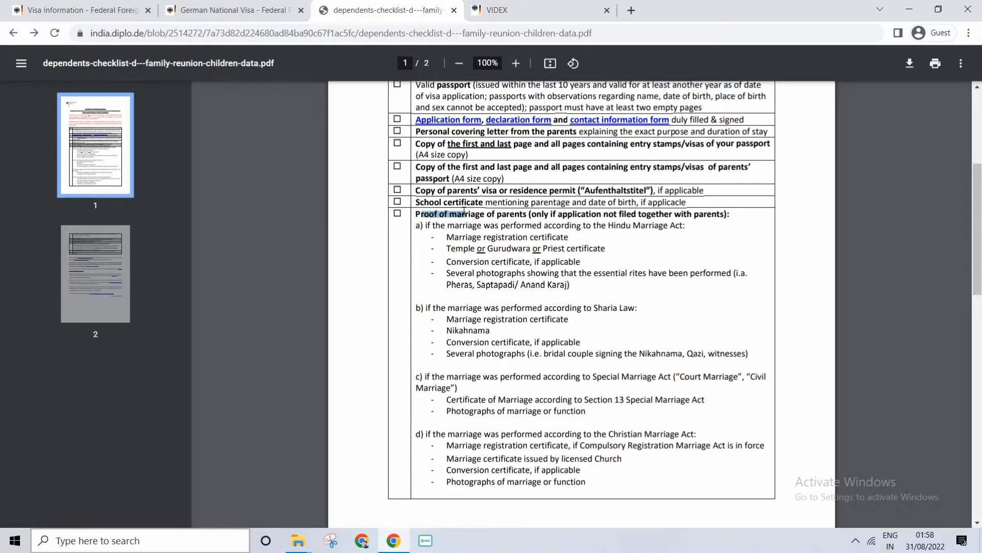
{"action": "left_click_drag", "start_coordinate": [504, 217], "coordinate": [519, 216]}
{"action": "left_click_drag", "start_coordinate": [605, 216], "coordinate": [647, 215]}
{"action": "left_click_drag", "start_coordinate": [422, 214], "coordinate": [462, 215]}
{"action": "scroll", "coordinate": [519, 278], "scroll_direction": "down", "scroll_amount": 6}
{"action": "scroll", "coordinate": [518, 278], "scroll_direction": "up", "scroll_amount": 6}
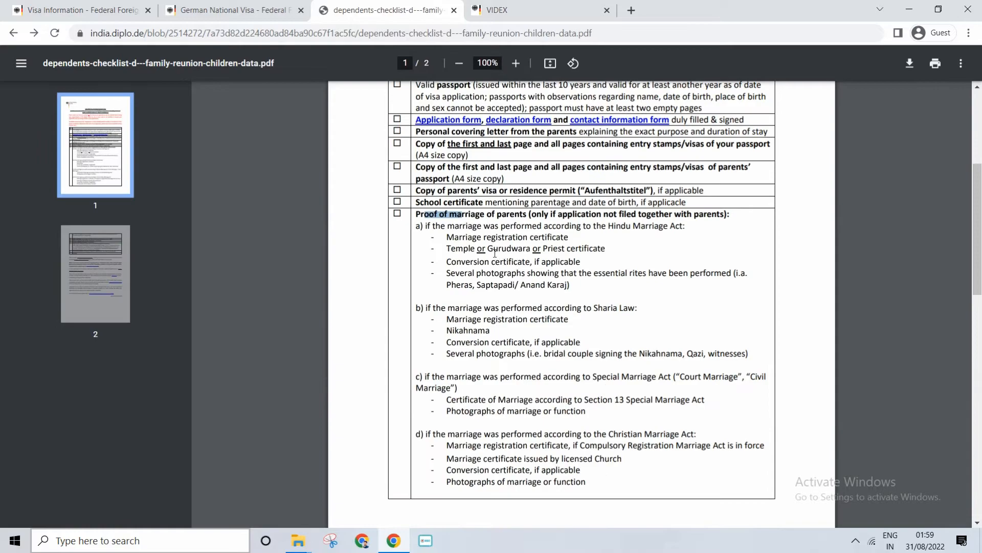
Review the marriage documents listed for each type of marriage, from the Hindu Marriage Act and Sharia Law through marriages abroad
{"action": "left_click_drag", "start_coordinate": [465, 236], "coordinate": [486, 274]}
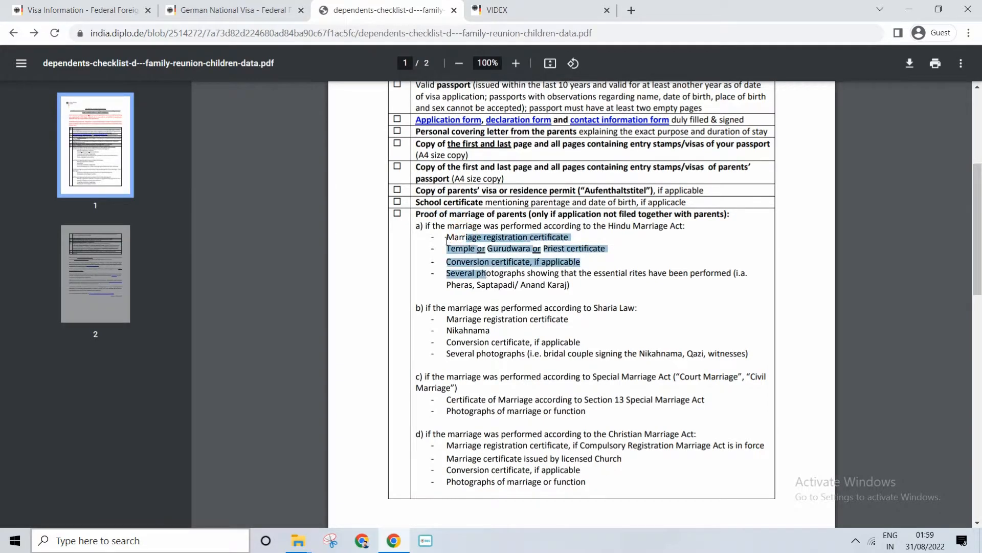
{"action": "left_click_drag", "start_coordinate": [455, 308], "coordinate": [582, 308]}
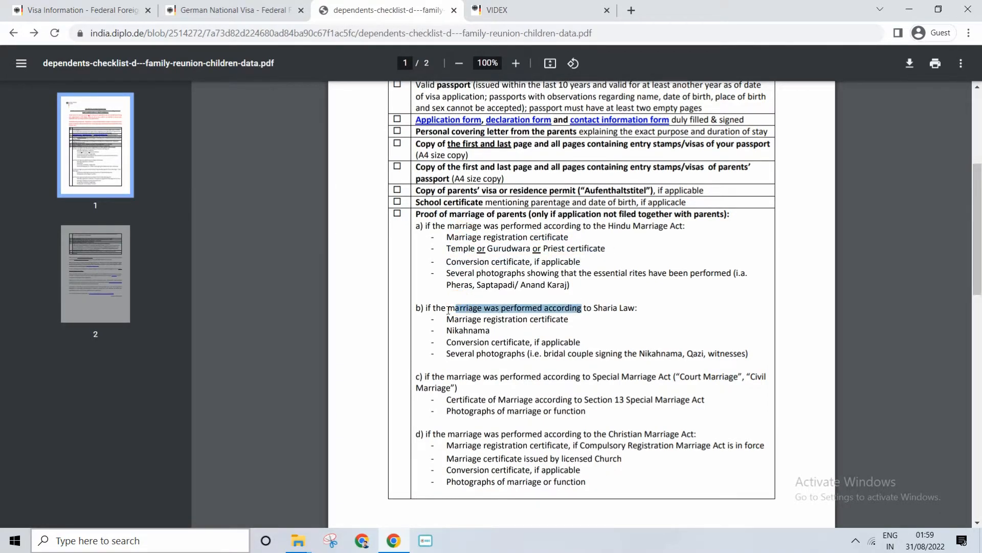
{"action": "scroll", "coordinate": [531, 330], "scroll_direction": "down", "scroll_amount": 3}
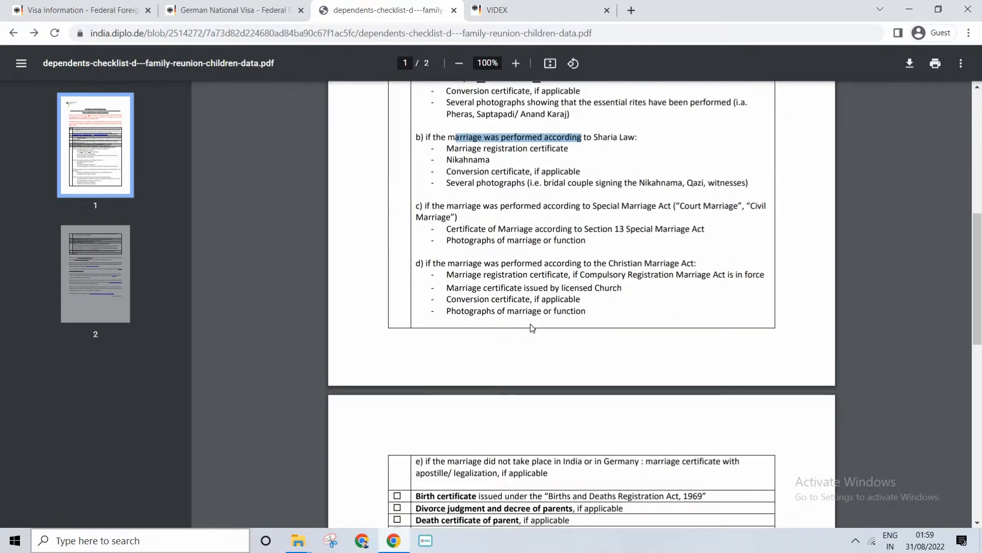
{"action": "scroll", "coordinate": [532, 328], "scroll_direction": "up", "scroll_amount": 3}
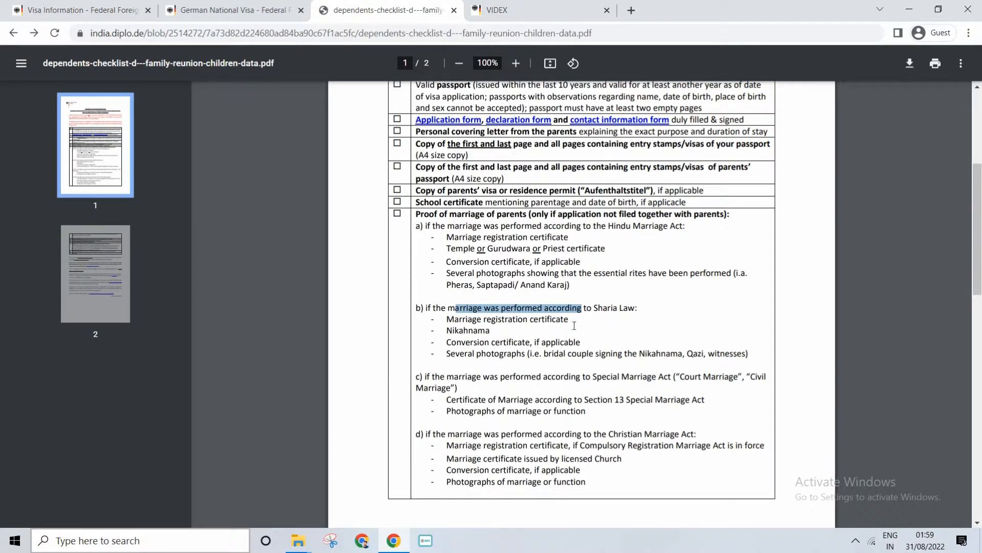
{"action": "scroll", "coordinate": [574, 325], "scroll_direction": "down", "scroll_amount": 4}
{"action": "scroll", "coordinate": [565, 297], "scroll_direction": "down", "scroll_amount": 2}
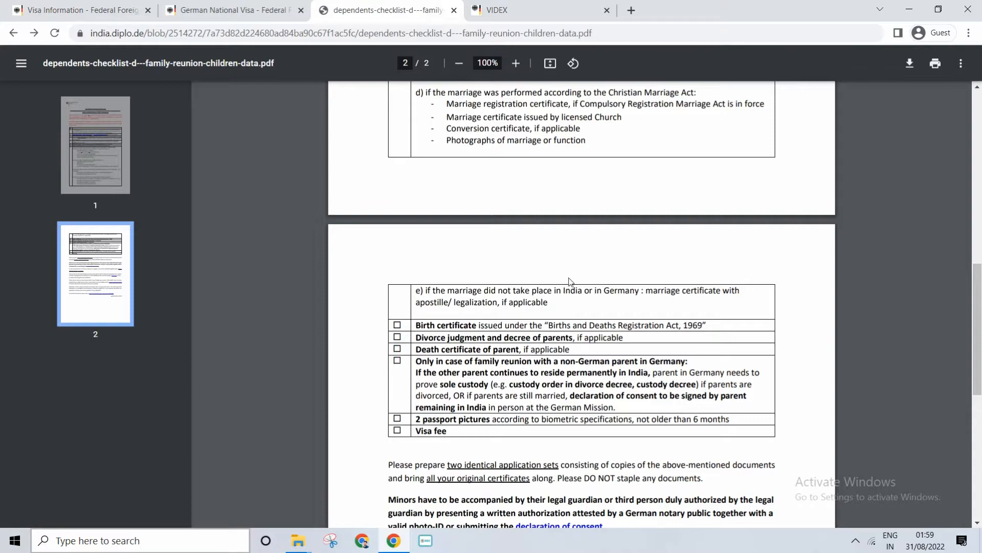
Examine the checklist items on the birth certificate, the parents' divorce judgment and decree, and the death certificate of a parent
{"action": "left_click_drag", "start_coordinate": [447, 325], "coordinate": [586, 324]}
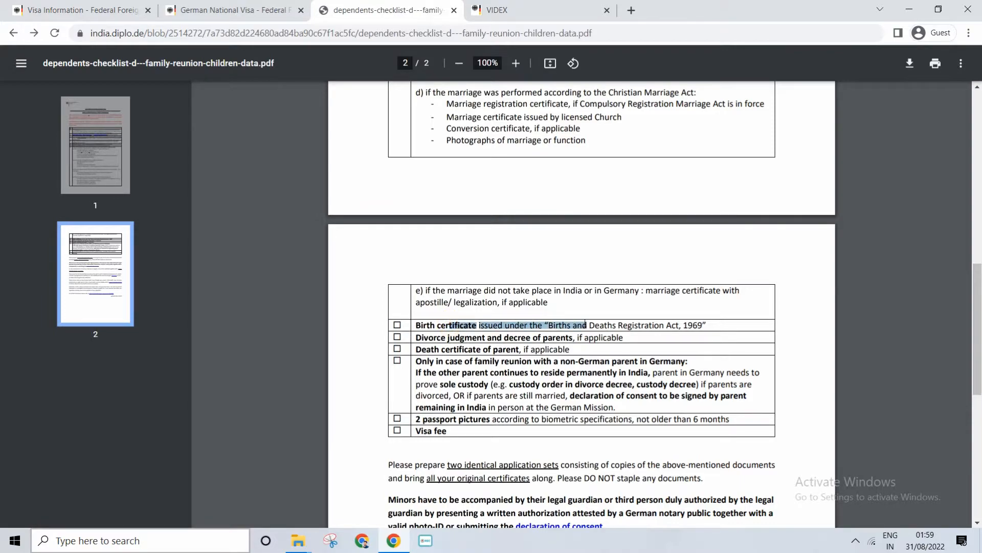
{"action": "left_click_drag", "start_coordinate": [430, 337], "coordinate": [580, 338]}
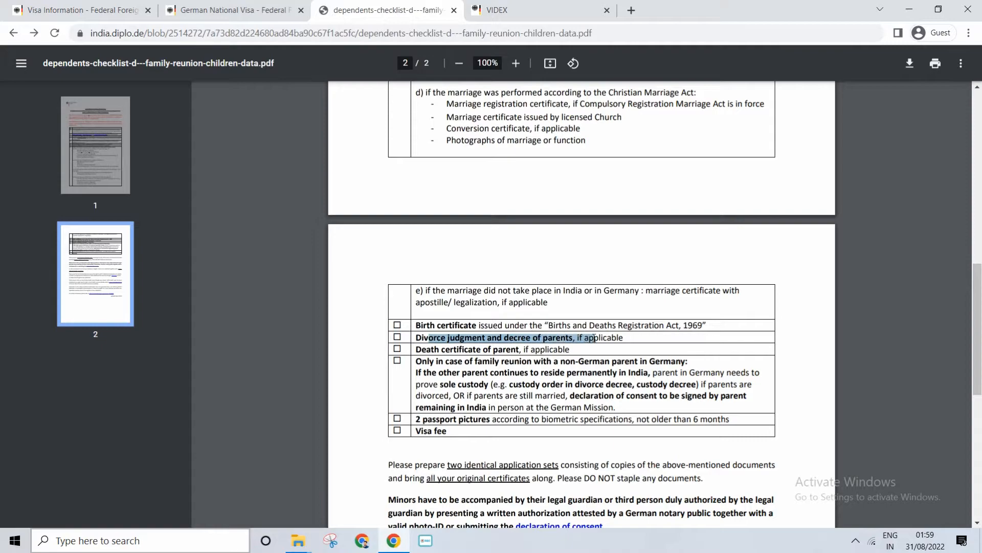
{"action": "left_click_drag", "start_coordinate": [441, 338], "coordinate": [529, 348]}
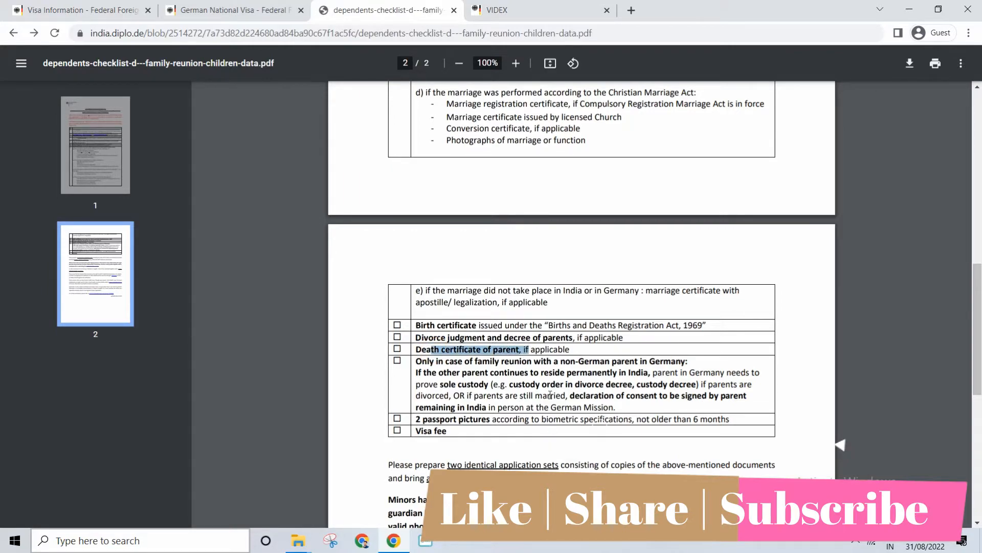
Examine the sole custody and declaration of consent requirements for family reunion with a non-German parent in Germany
{"action": "scroll", "coordinate": [973, 266], "scroll_direction": "down", "scroll_amount": 1}
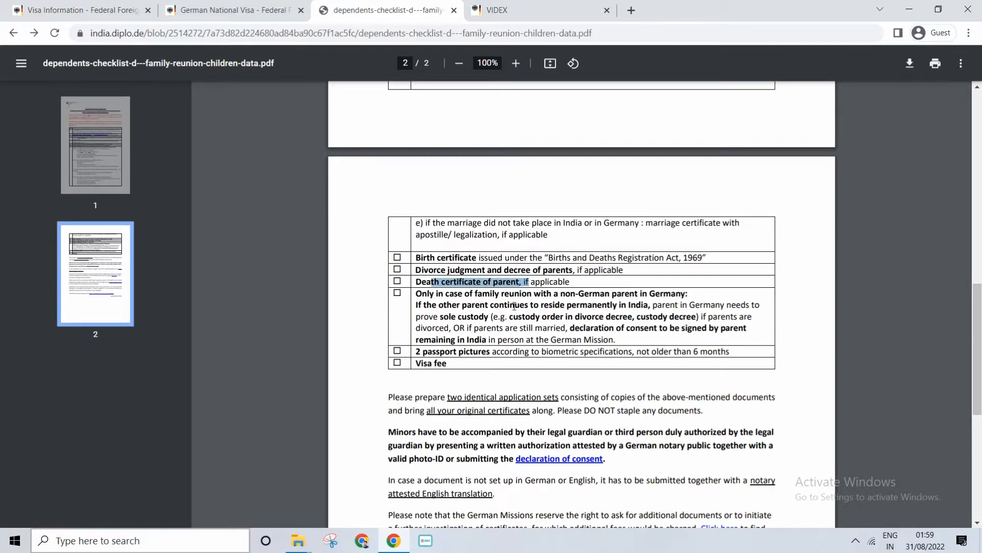
{"action": "left_click_drag", "start_coordinate": [619, 304], "coordinate": [725, 305]}
{"action": "left_click_drag", "start_coordinate": [431, 317], "coordinate": [503, 318]}
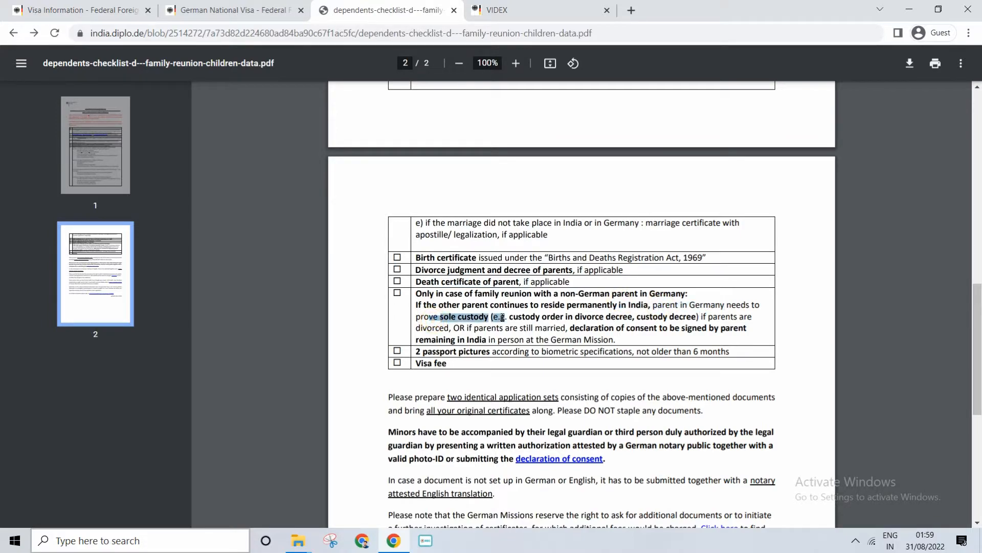
{"action": "left_click_drag", "start_coordinate": [579, 316], "coordinate": [659, 314]}
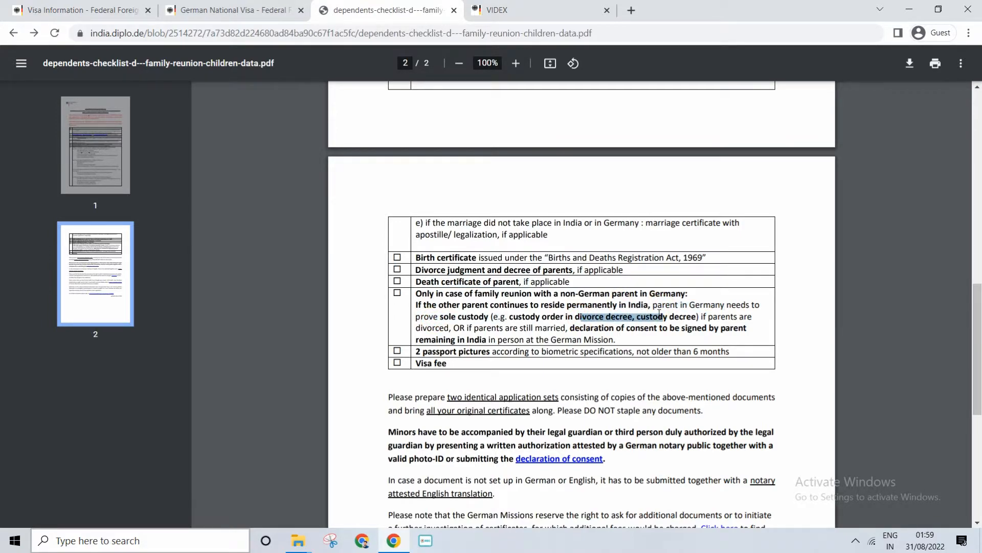
{"action": "left_click", "coordinate": [600, 338]}
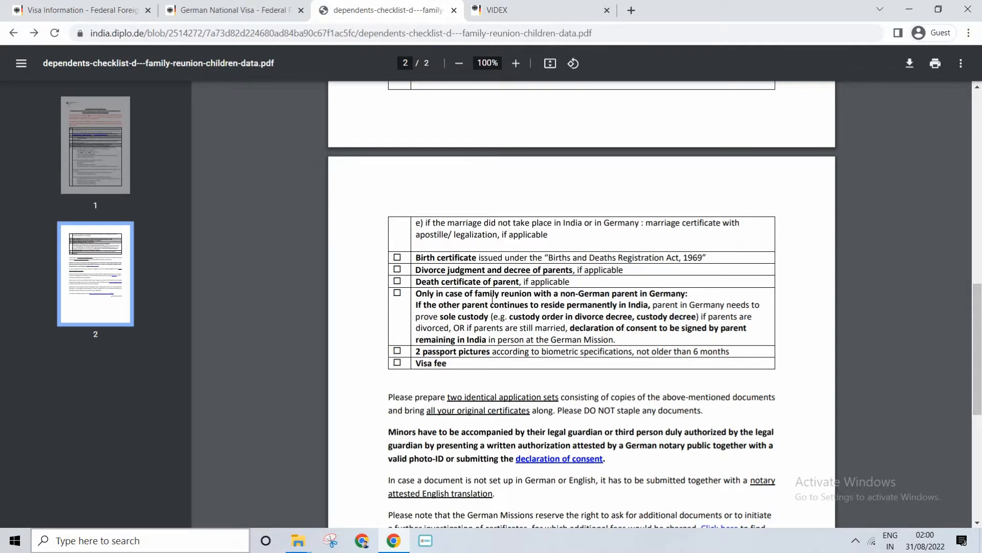
{"action": "left_click_drag", "start_coordinate": [424, 304], "coordinate": [610, 324]}
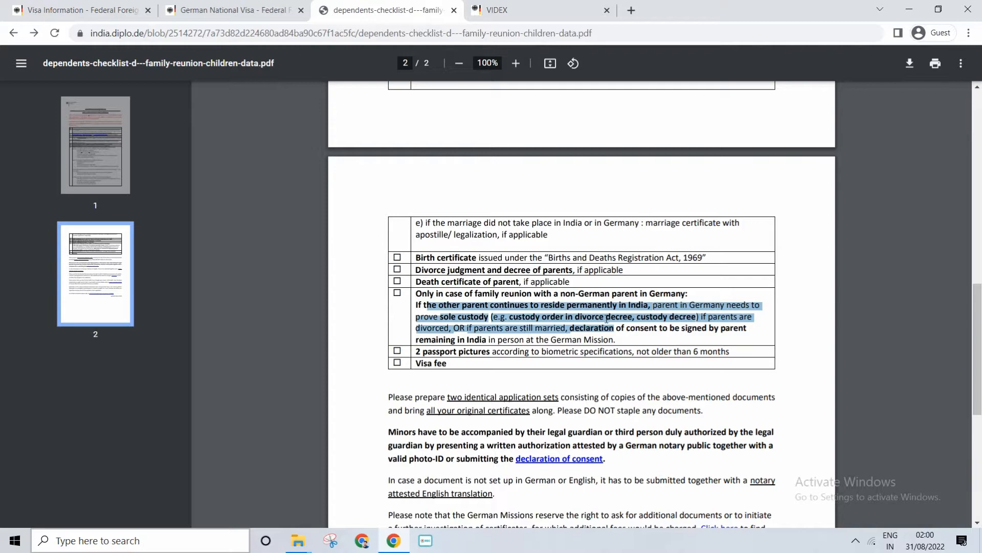
{"action": "left_click", "coordinate": [552, 314]}
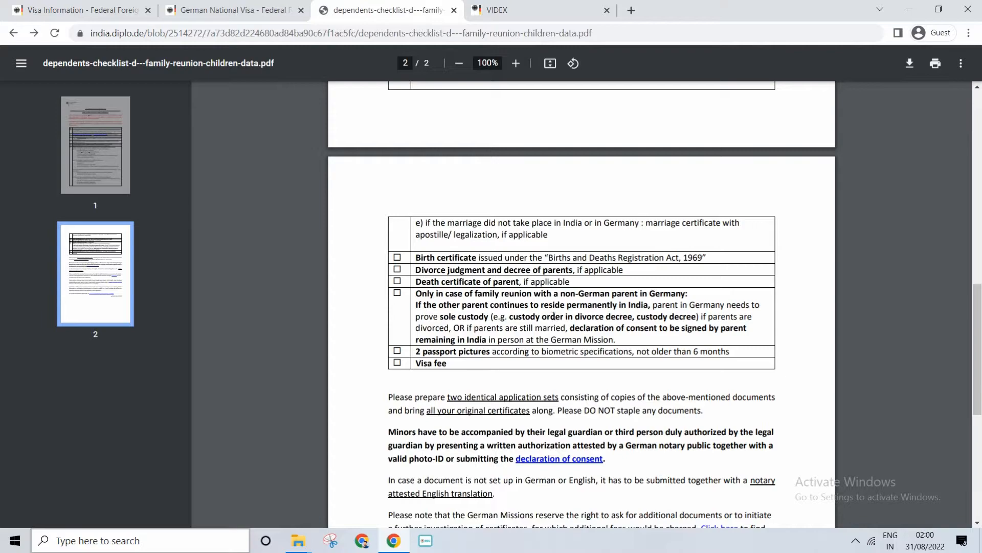
{"action": "left_click_drag", "start_coordinate": [616, 340], "coordinate": [467, 290]}
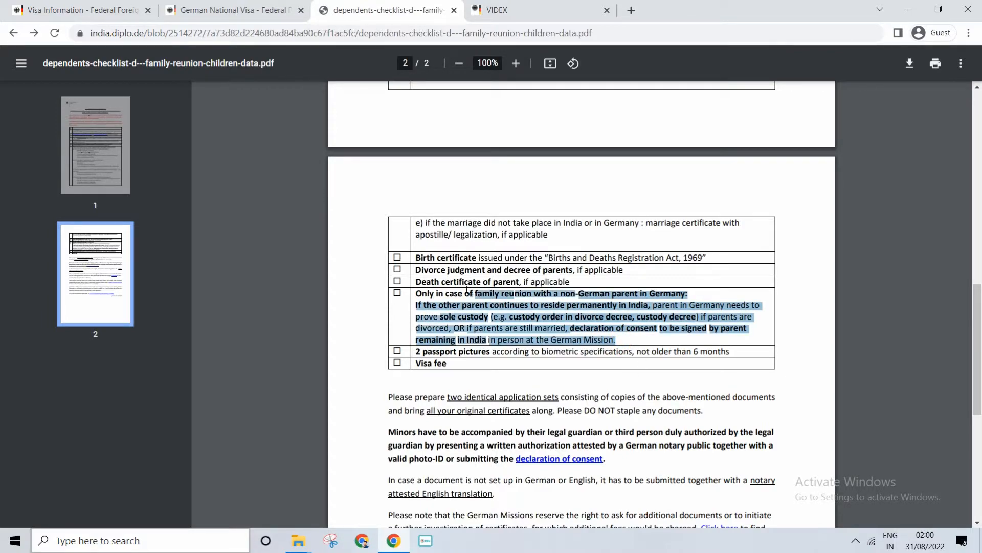
Examine the passport picture and visa fee items, and bring the notes below the checklist table into view
{"action": "left_click_drag", "start_coordinate": [423, 351], "coordinate": [672, 351]}
{"action": "left_click", "coordinate": [683, 353]}
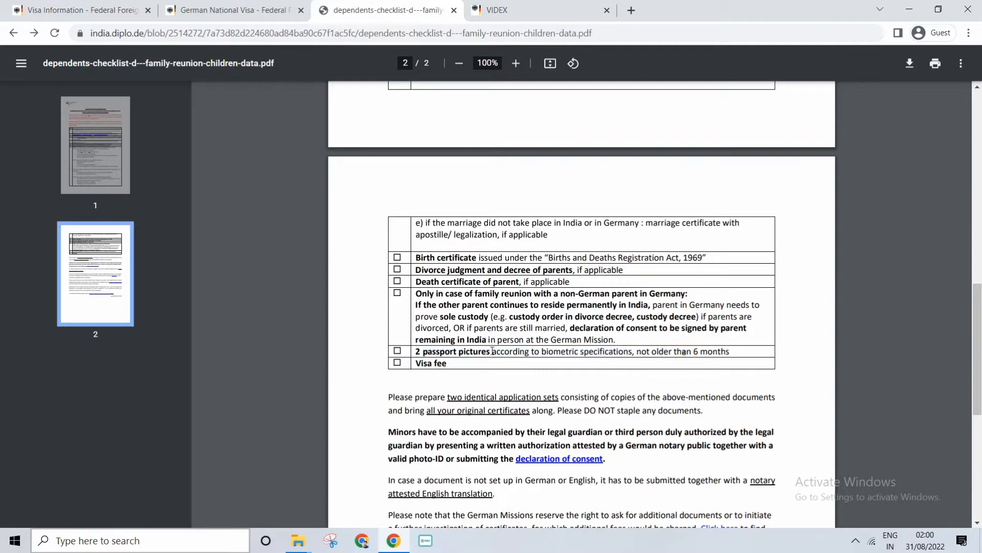
{"action": "left_click_drag", "start_coordinate": [462, 364], "coordinate": [418, 361]}
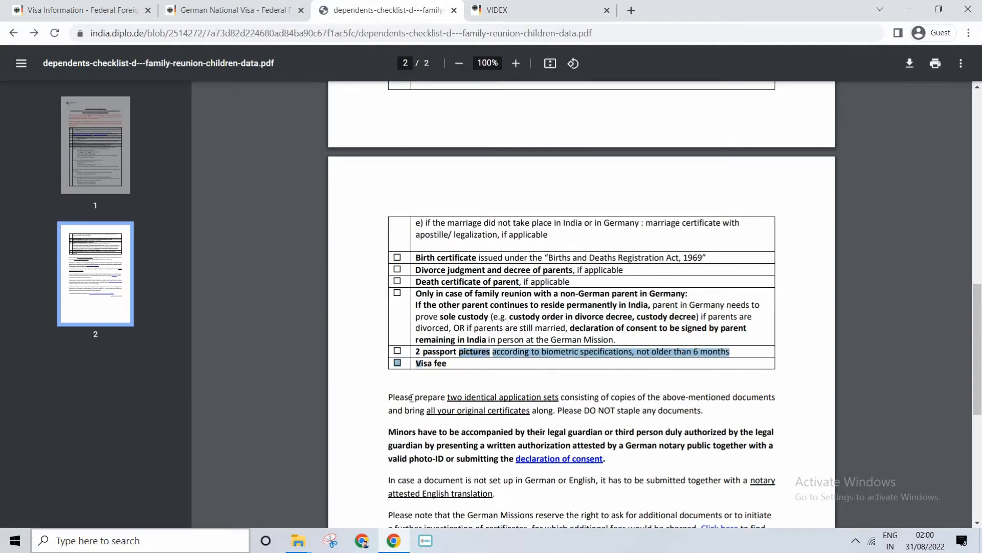
{"action": "scroll", "coordinate": [411, 398], "scroll_direction": "up", "scroll_amount": 10}
{"action": "scroll", "coordinate": [415, 181], "scroll_direction": "down", "scroll_amount": 10}
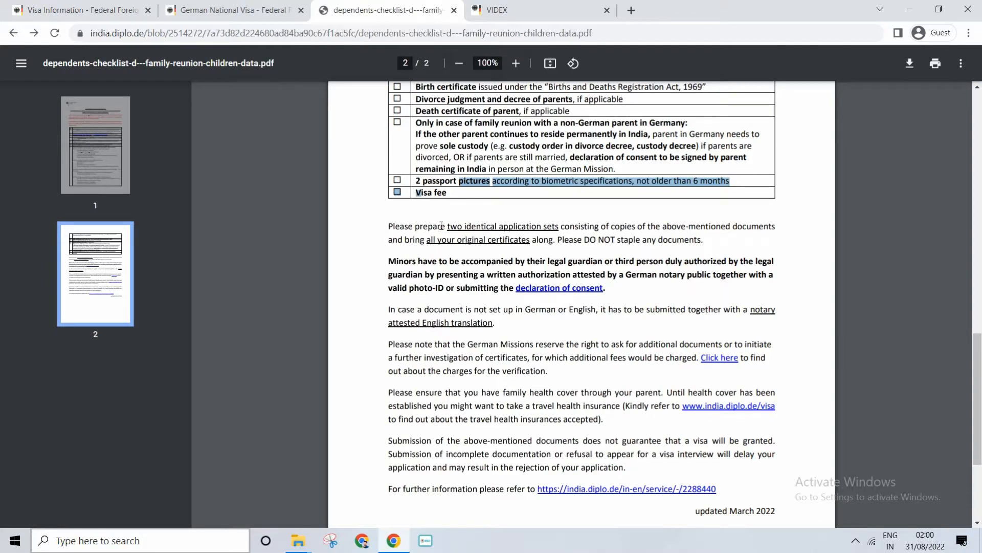
Read the notes below the checklist table, from the unstapled application sets to the remarks on submission and further information
{"action": "left_click_drag", "start_coordinate": [583, 240], "coordinate": [649, 239]}
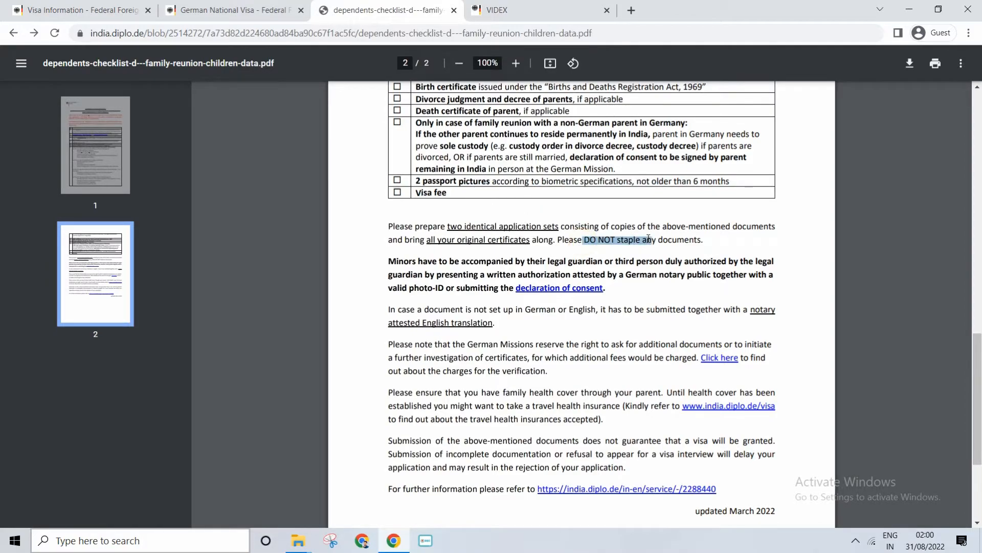
{"action": "left_click", "coordinate": [622, 241]}
{"action": "scroll", "coordinate": [566, 294], "scroll_direction": "down", "scroll_amount": 3}
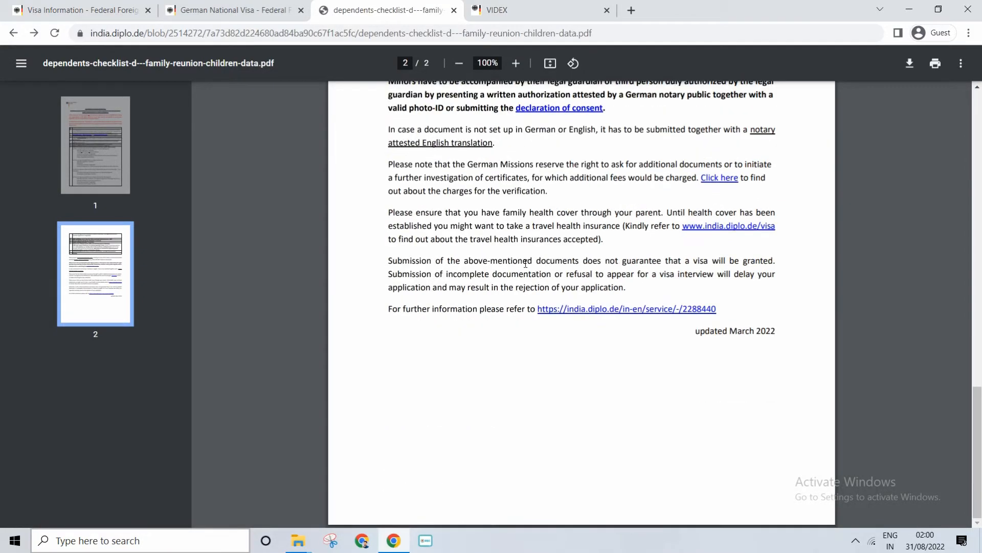
{"action": "scroll", "coordinate": [525, 263], "scroll_direction": "up", "scroll_amount": 15}
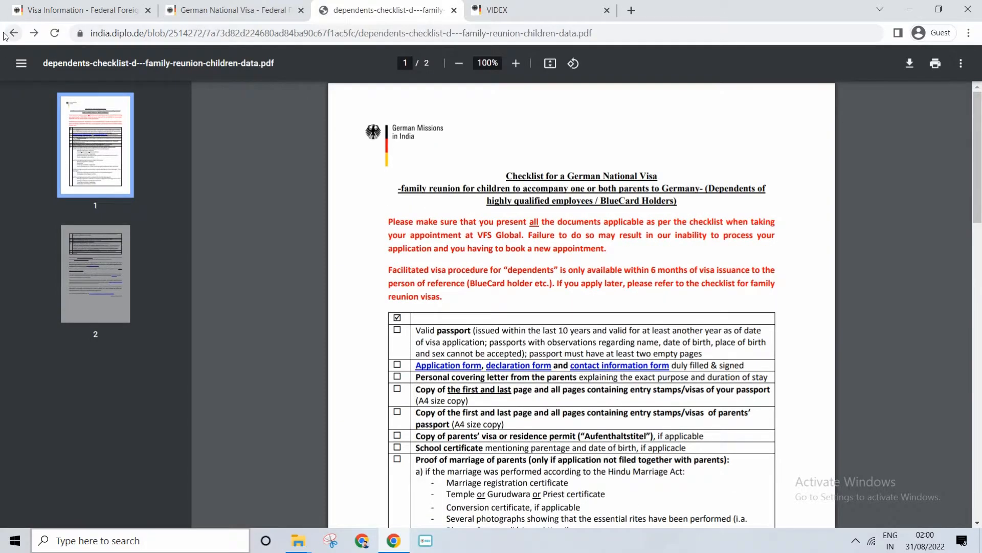
Leave the checklist PDF and close the children's family reunion page to return to the German National Visa page
{"action": "left_click", "coordinate": [6, 34]}
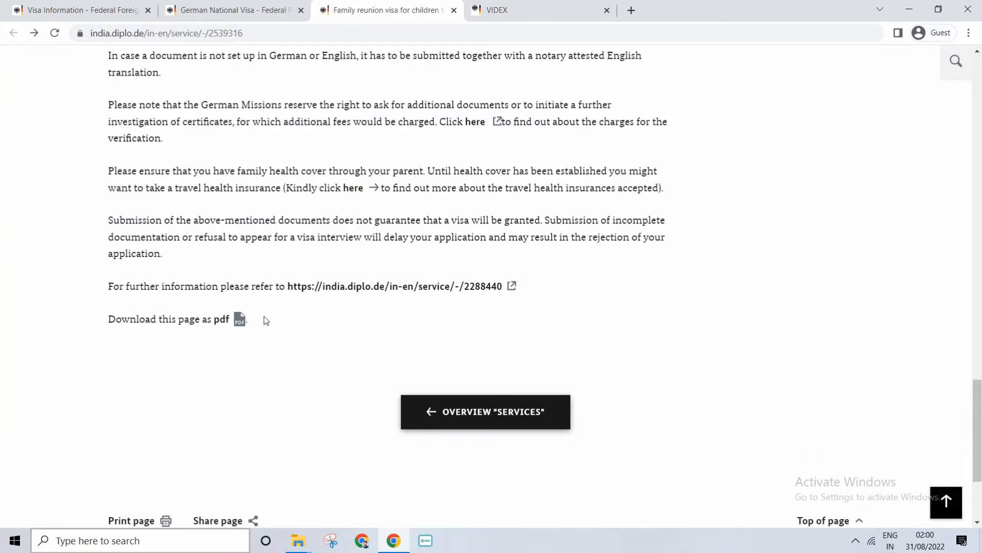
{"action": "scroll", "coordinate": [266, 320], "scroll_direction": "up", "scroll_amount": 15}
{"action": "key", "text": "ctrl+w"}
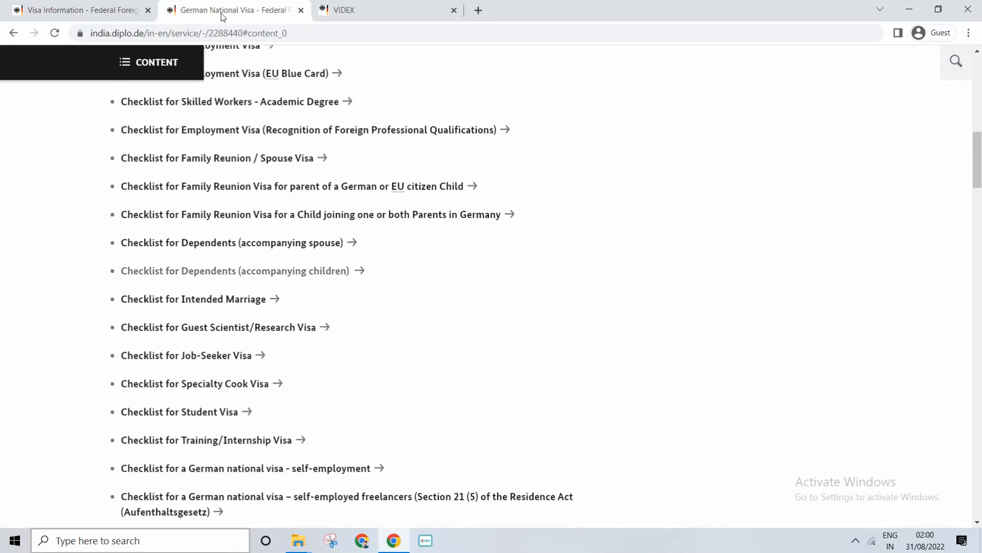
Review the Step 2 biometric photo requirement and the Step 3 instructions for filling the application form online or as a PDF
{"action": "scroll", "coordinate": [266, 236], "scroll_direction": "down", "scroll_amount": 6}
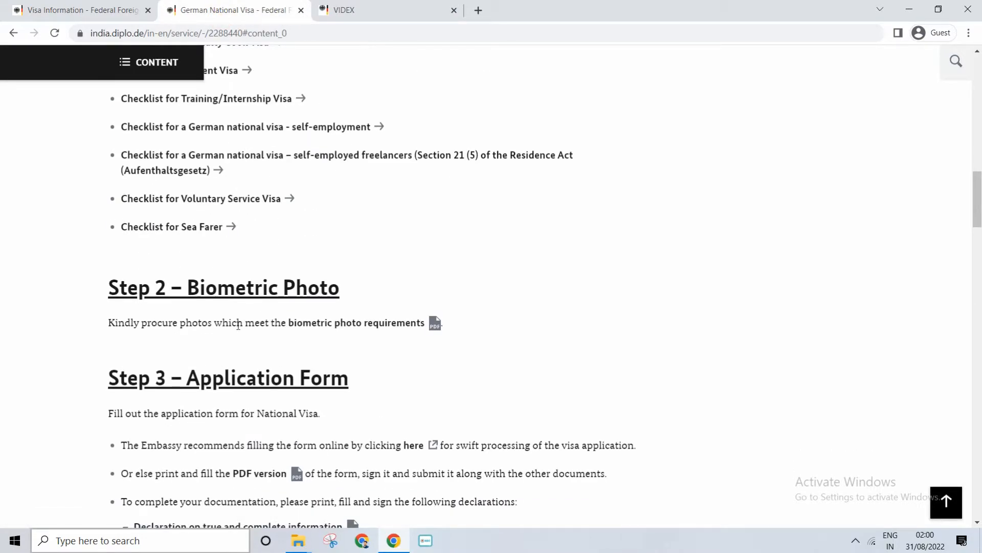
{"action": "left_click_drag", "start_coordinate": [238, 325], "coordinate": [380, 330]}
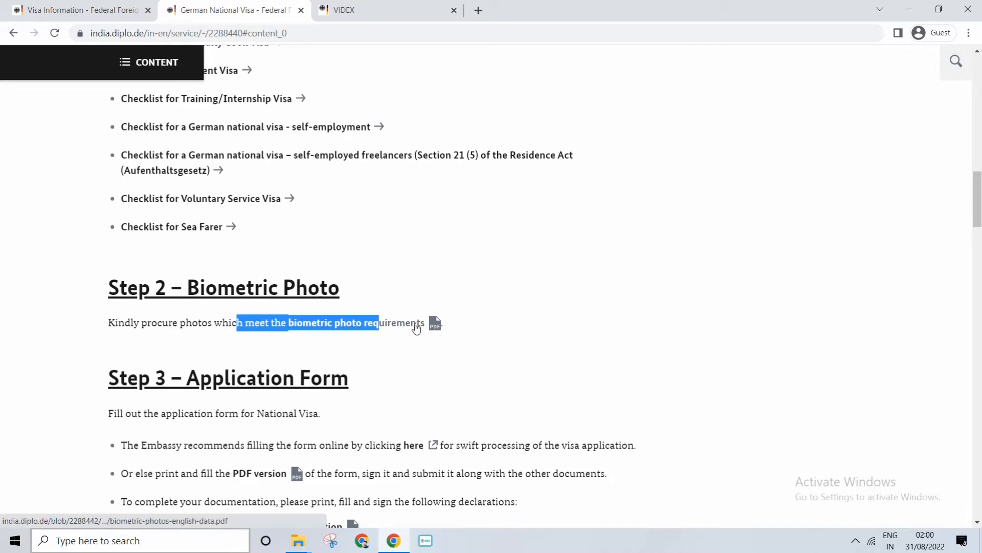
{"action": "scroll", "coordinate": [416, 327], "scroll_direction": "down", "scroll_amount": 3}
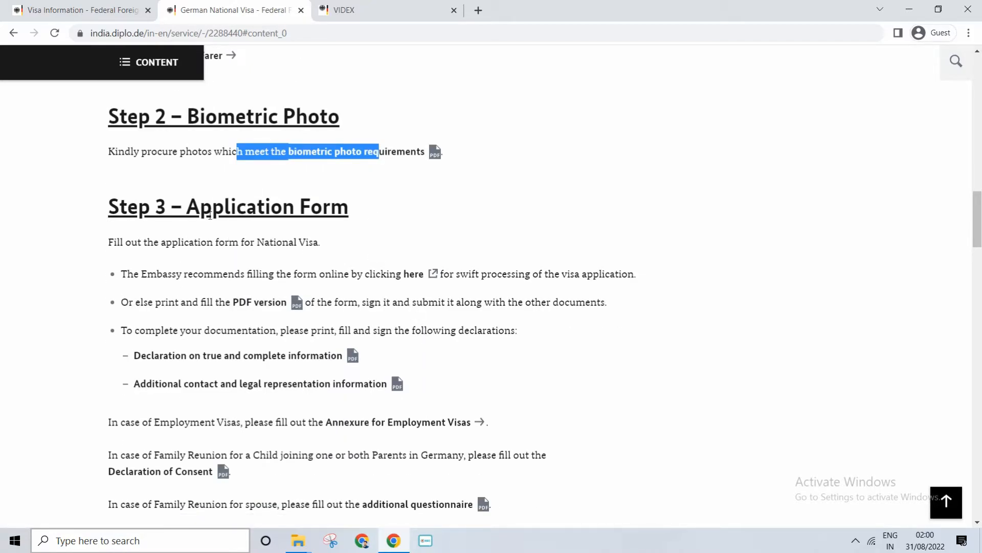
{"action": "left_click_drag", "start_coordinate": [187, 206], "coordinate": [348, 206]}
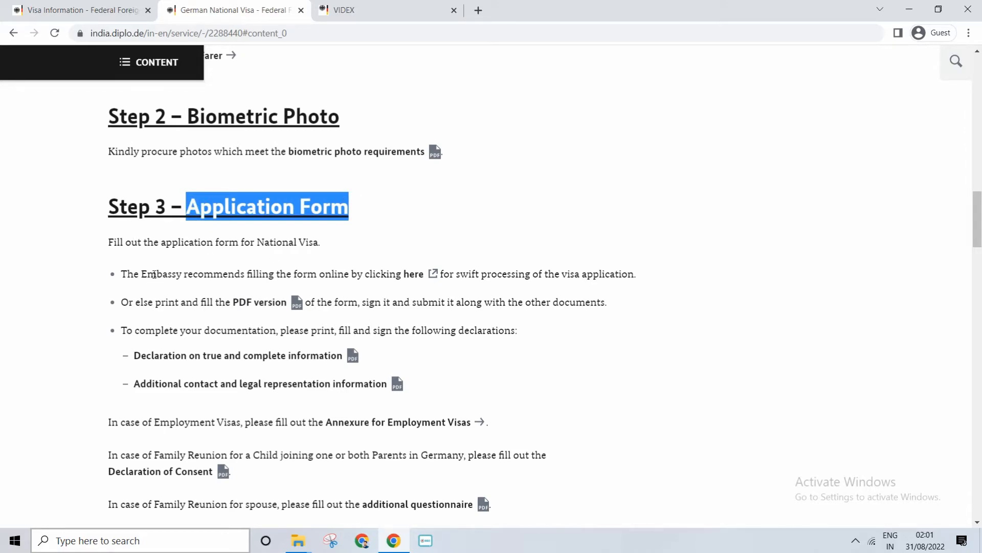
{"action": "left_click_drag", "start_coordinate": [153, 275], "coordinate": [369, 274]}
{"action": "left_click_drag", "start_coordinate": [166, 302], "coordinate": [182, 303]}
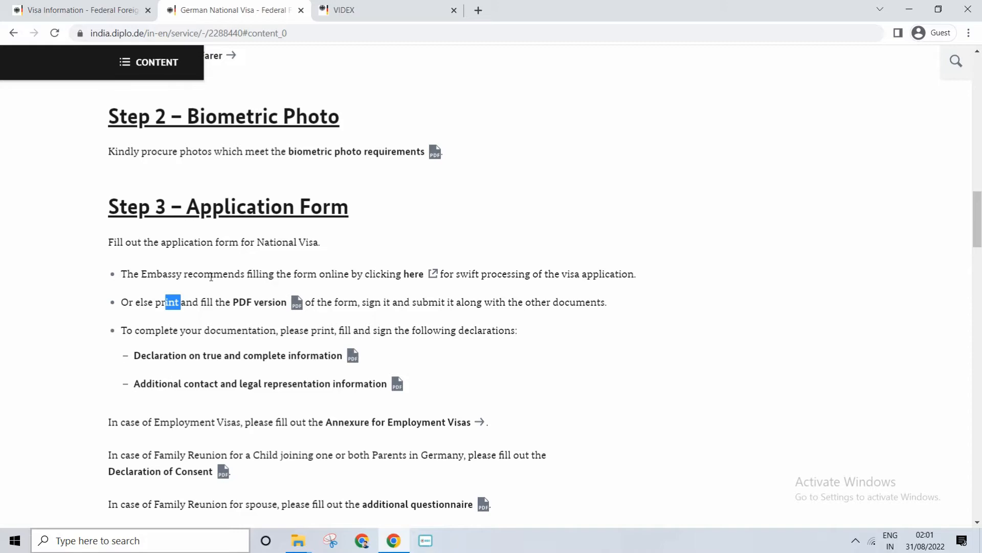
{"action": "left_click_drag", "start_coordinate": [213, 276], "coordinate": [367, 300]}
{"action": "left_click", "coordinate": [454, 298]}
Open the recommended online national visa application form and set its language to English
{"action": "left_click", "coordinate": [433, 276]}
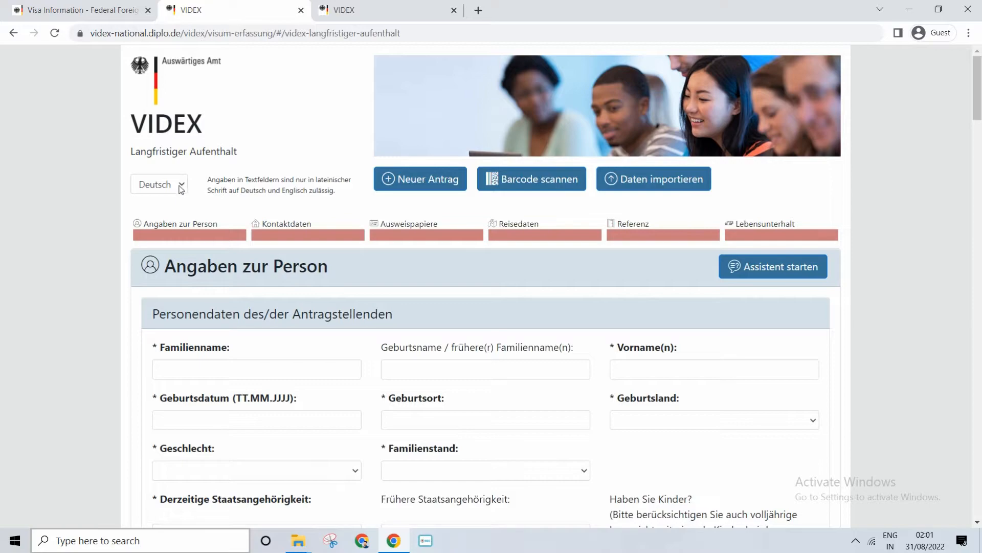
{"action": "left_click", "coordinate": [181, 189]}
{"action": "left_click", "coordinate": [172, 213]}
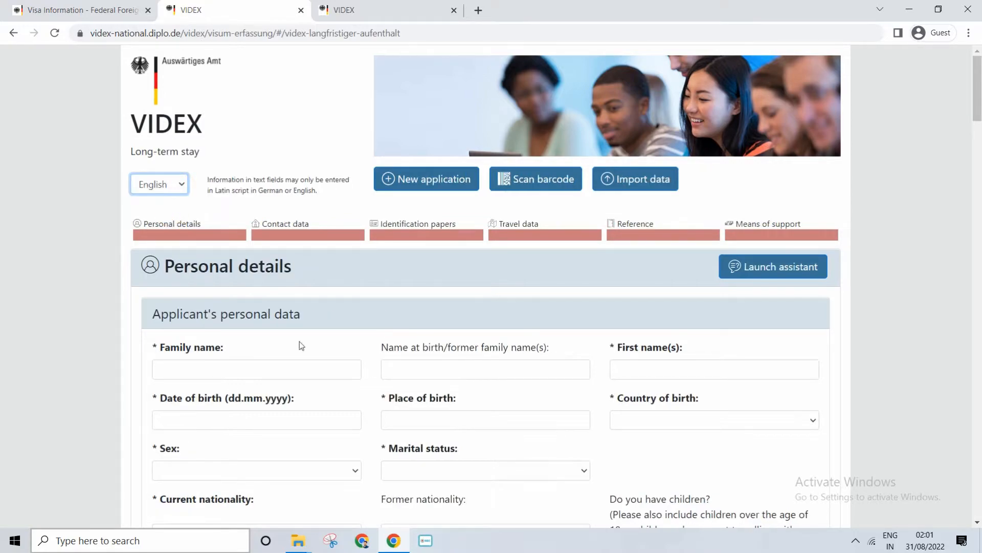
Launch the assistant for the personal details and view its guidance for the family name and name at birth fields
{"action": "scroll", "coordinate": [392, 356], "scroll_direction": "down", "scroll_amount": 3}
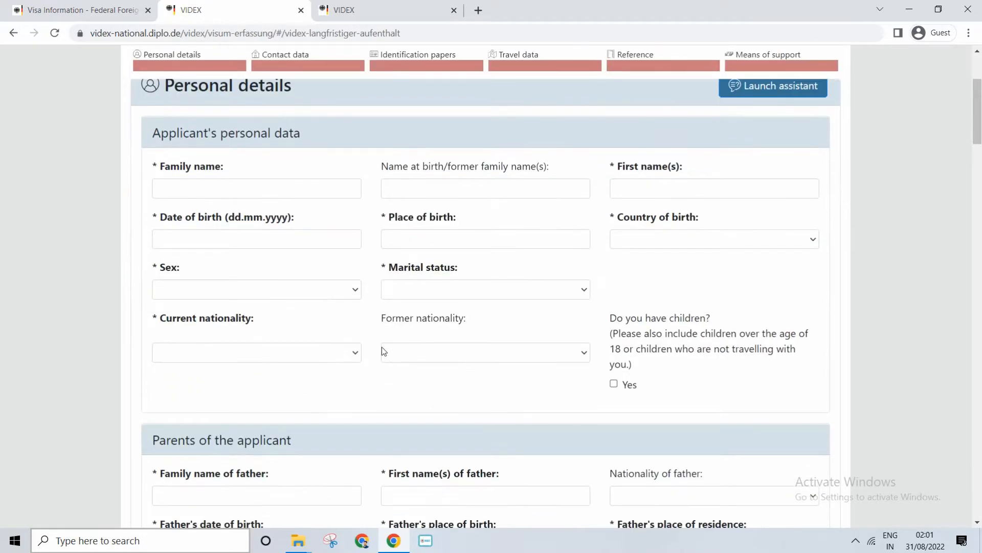
{"action": "scroll", "coordinate": [382, 347], "scroll_direction": "up", "scroll_amount": 3}
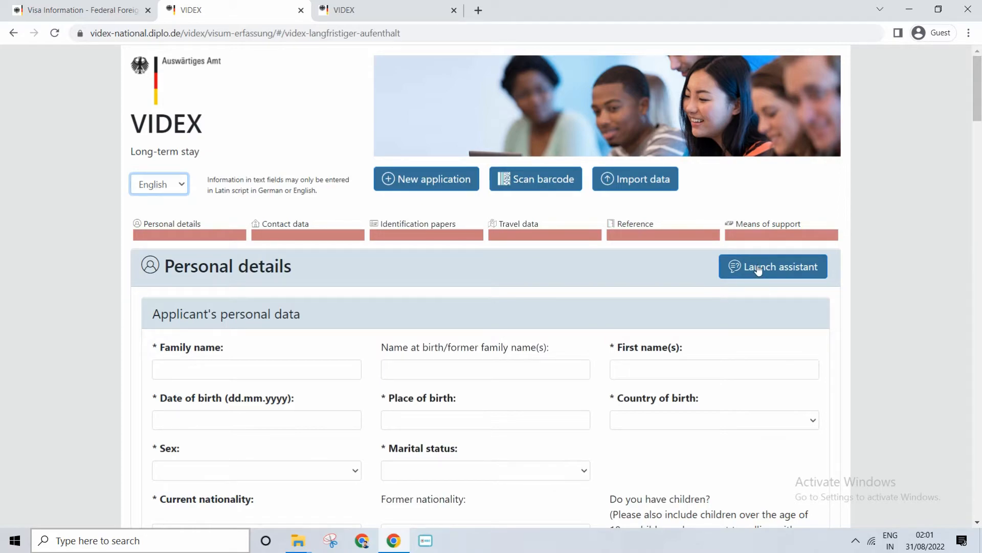
{"action": "left_click", "coordinate": [758, 270]}
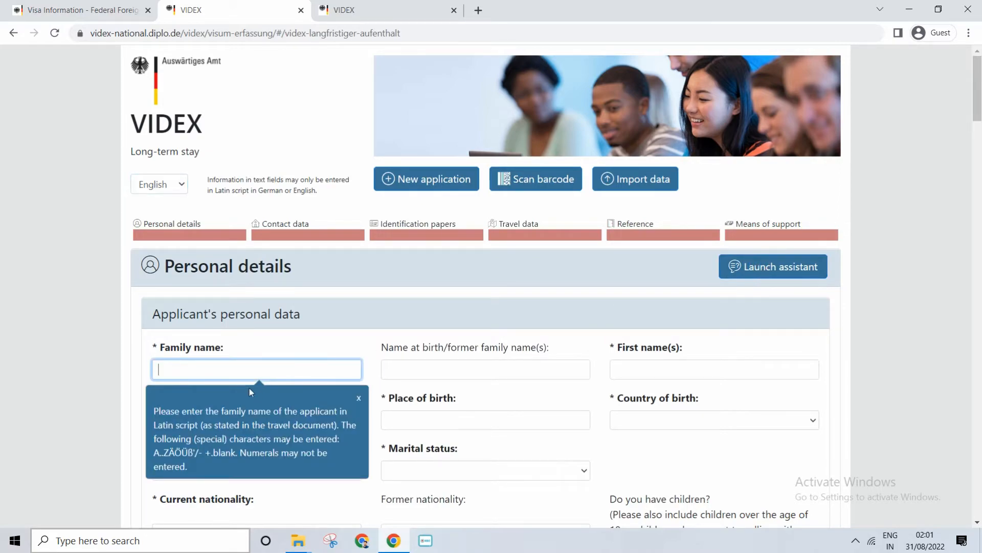
{"action": "left_click", "coordinate": [231, 361]}
{"action": "scroll", "coordinate": [281, 322], "scroll_direction": "down", "scroll_amount": 3}
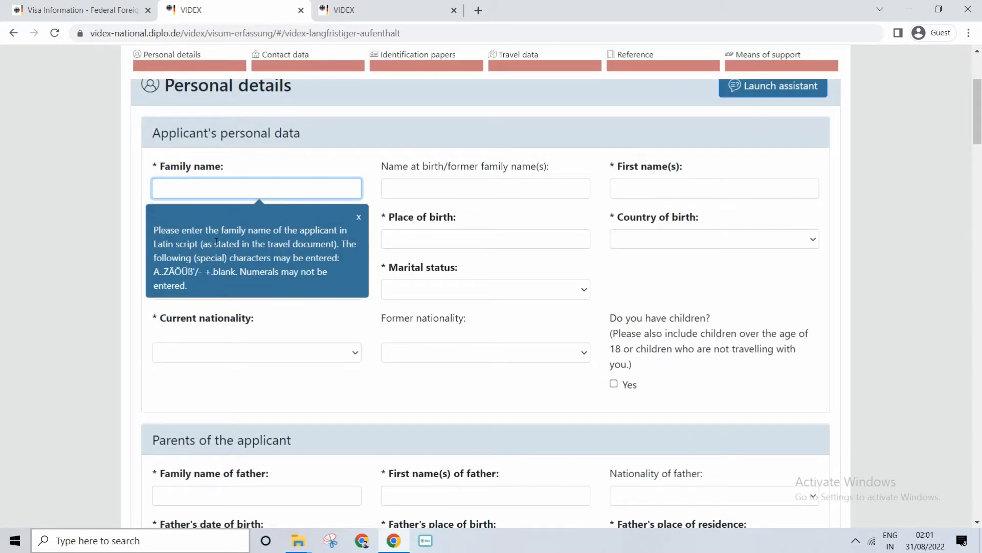
{"action": "scroll", "coordinate": [216, 242], "scroll_direction": "up", "scroll_amount": 3}
{"action": "left_click", "coordinate": [441, 367]}
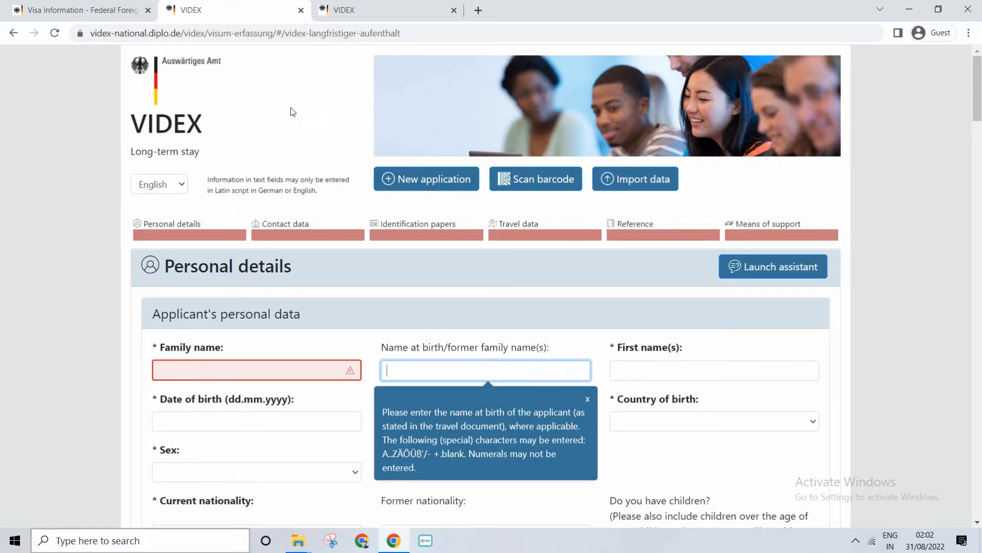
Switch to the already filled-in VIDEX form and examine the applicant's family name and first name entries
{"action": "left_click", "coordinate": [361, 10]}
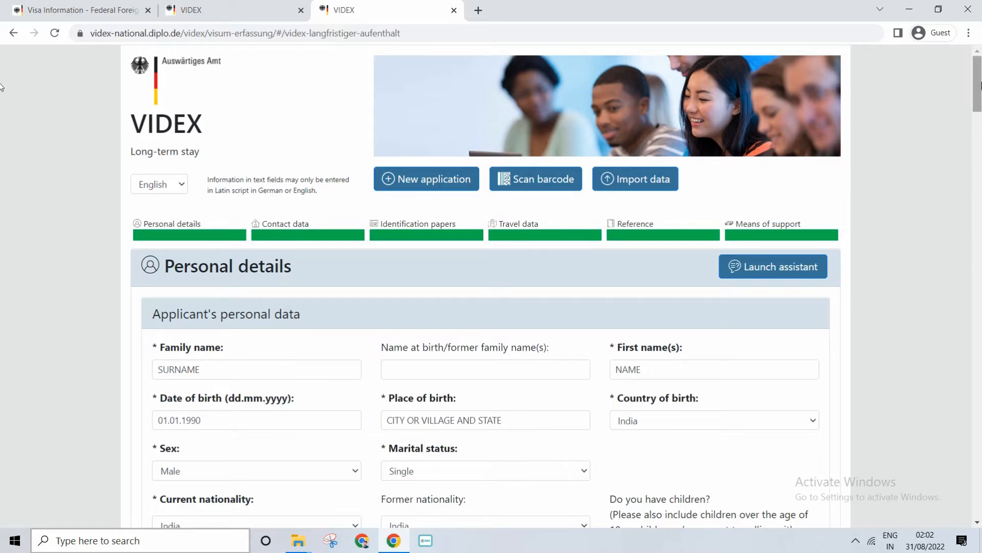
{"action": "scroll", "coordinate": [182, 243], "scroll_direction": "down", "scroll_amount": 3}
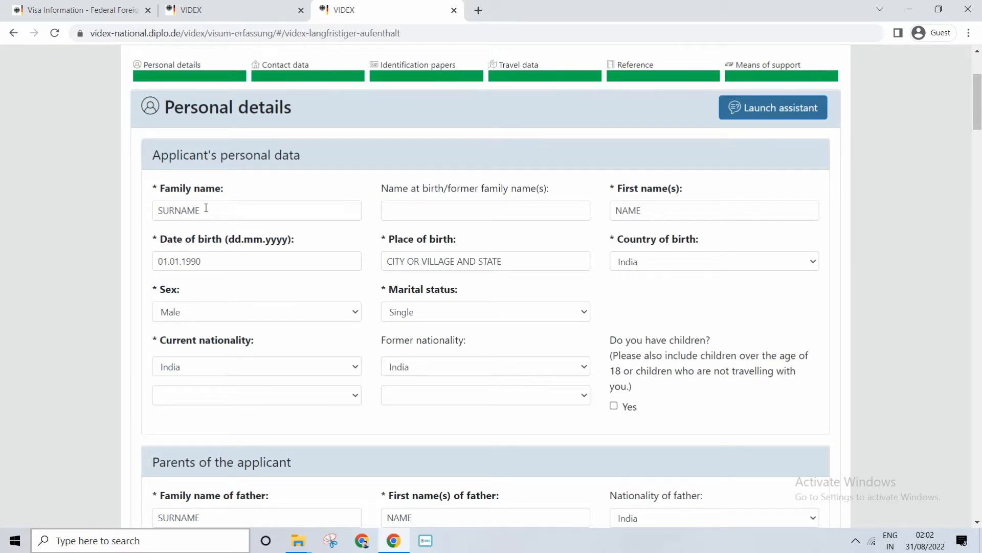
{"action": "left_click_drag", "start_coordinate": [159, 154], "coordinate": [282, 154]}
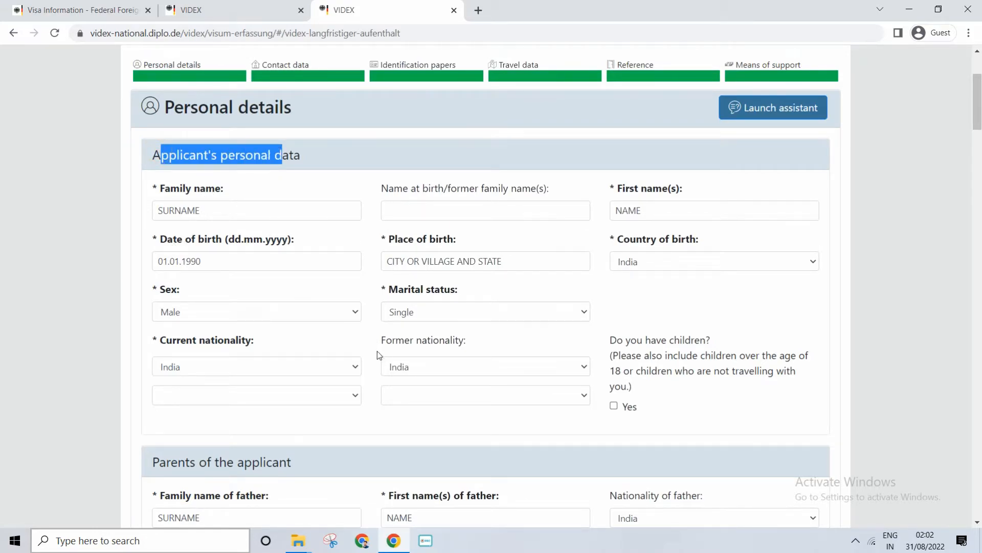
{"action": "double_click", "coordinate": [207, 212]}
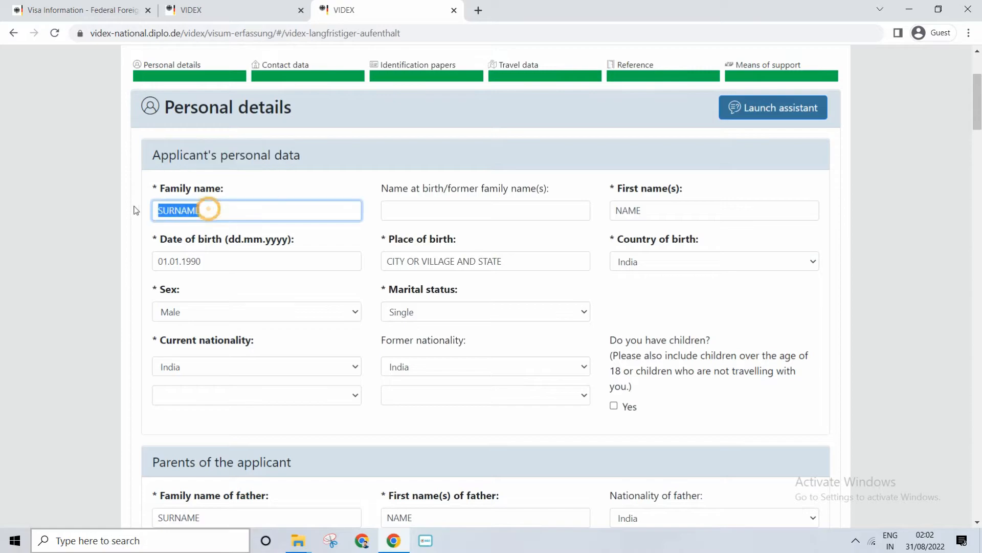
{"action": "double_click", "coordinate": [640, 208]}
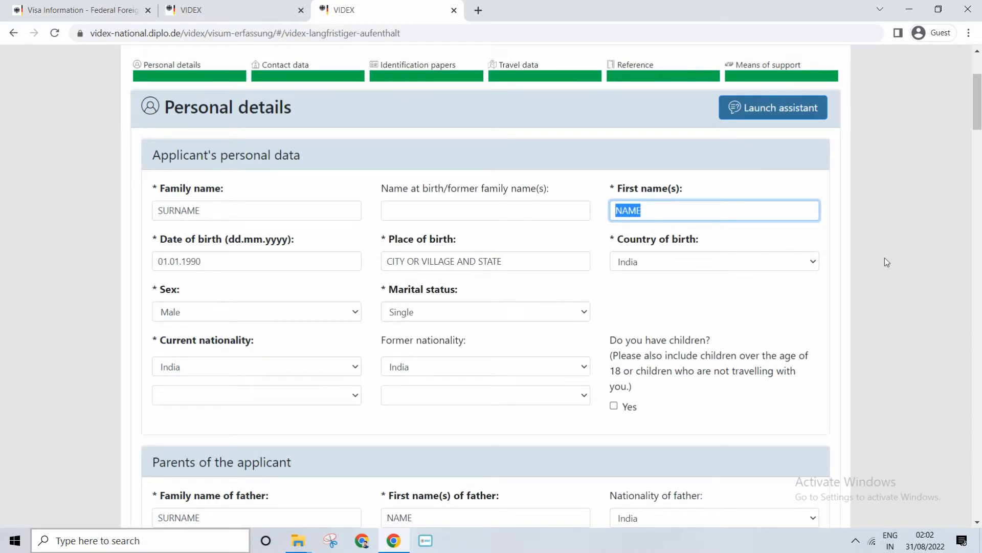
Examine the section on the applicant's parents, checking the father's family name and first name entries
{"action": "left_click_drag", "start_coordinate": [977, 127], "coordinate": [981, 156]}
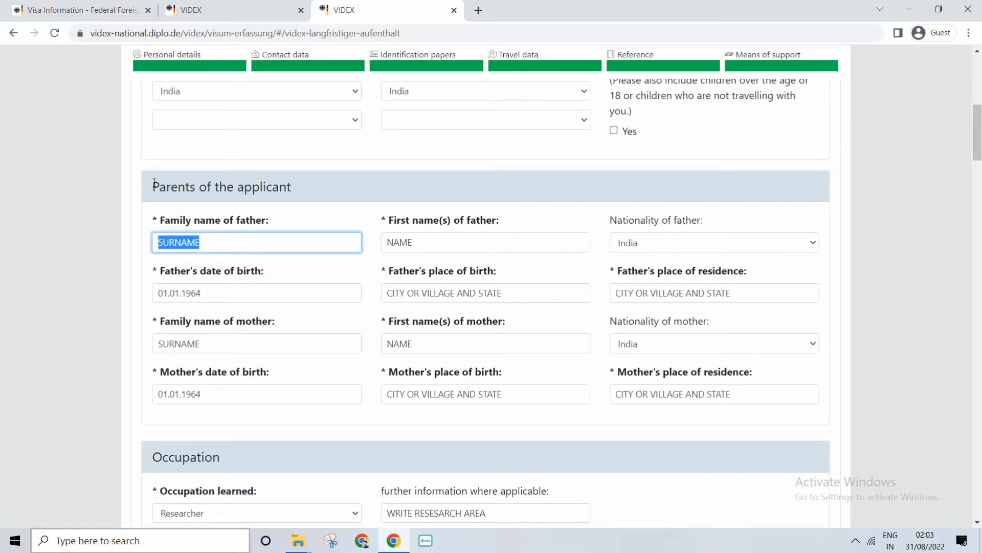
{"action": "left_click_drag", "start_coordinate": [154, 183], "coordinate": [290, 185]}
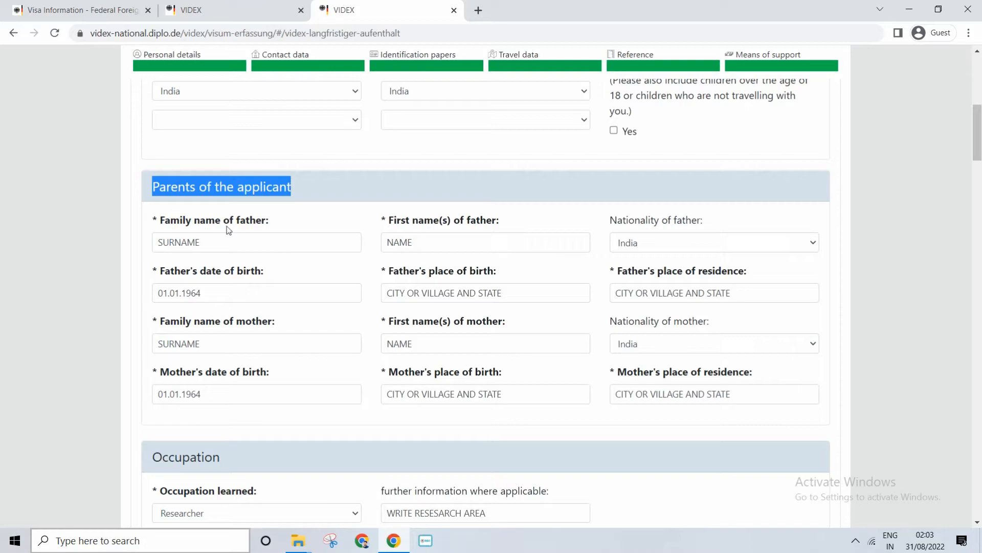
{"action": "double_click", "coordinate": [213, 244]}
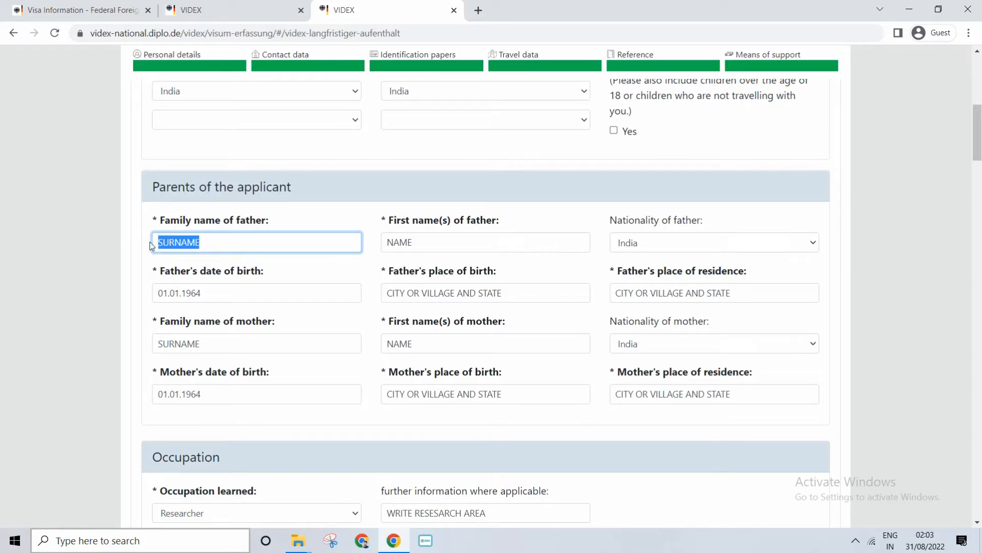
{"action": "left_click", "coordinate": [465, 239]}
{"action": "double_click", "coordinate": [439, 240]}
{"action": "double_click", "coordinate": [230, 238]}
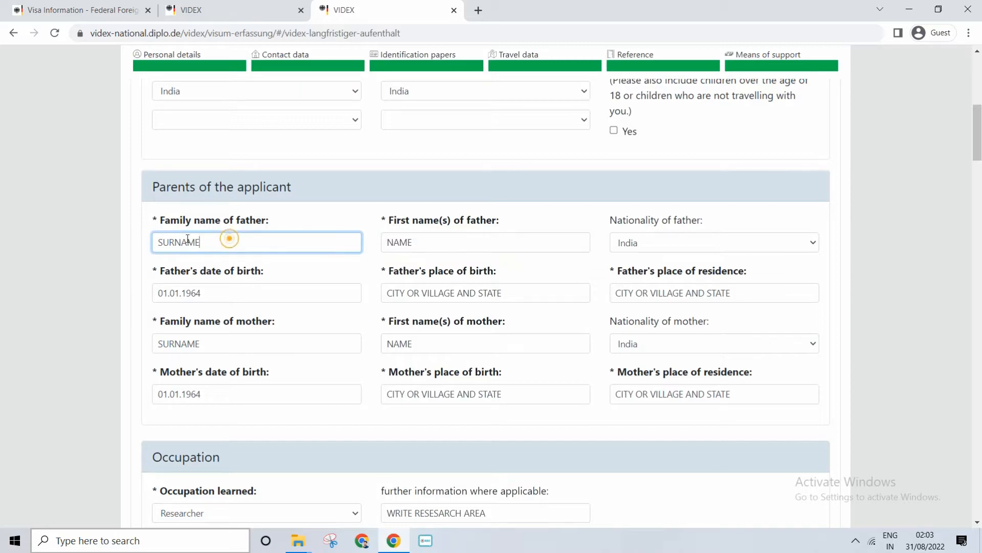
{"action": "double_click", "coordinate": [415, 241]}
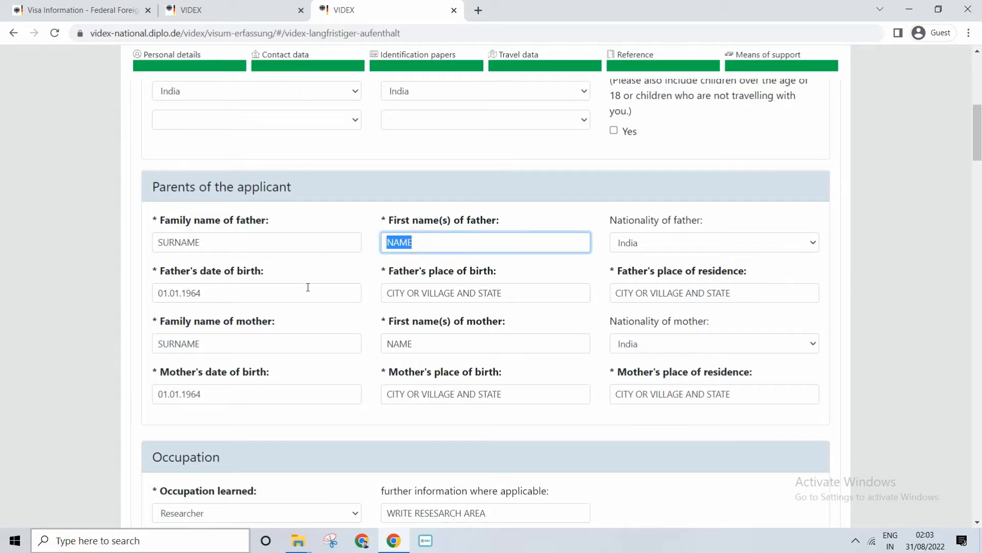
Set the occupation learned to "No occupation" and clear the further information beside it
{"action": "scroll", "coordinate": [700, 215], "scroll_direction": "down", "scroll_amount": 3}
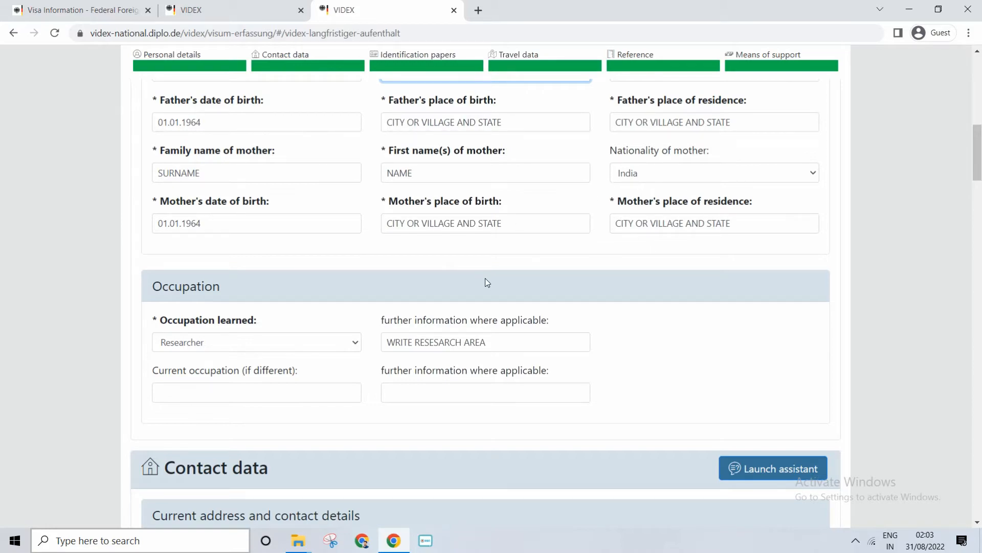
{"action": "left_click", "coordinate": [272, 343]}
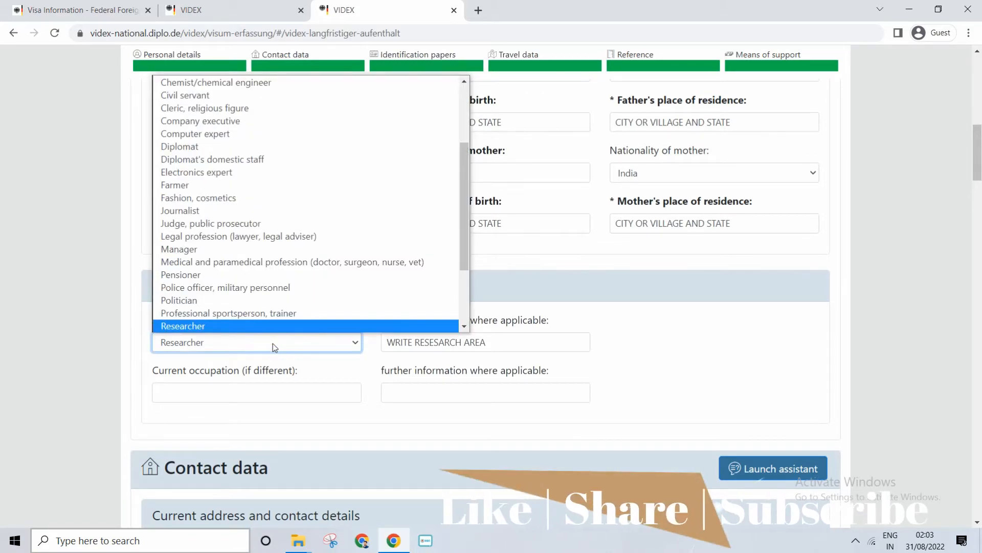
{"action": "scroll", "coordinate": [463, 276], "scroll_direction": "down", "scroll_amount": 1}
{"action": "left_click_drag", "start_coordinate": [460, 226], "coordinate": [457, 280]}
{"action": "left_click", "coordinate": [242, 317]}
{"action": "key", "text": "Tab"}
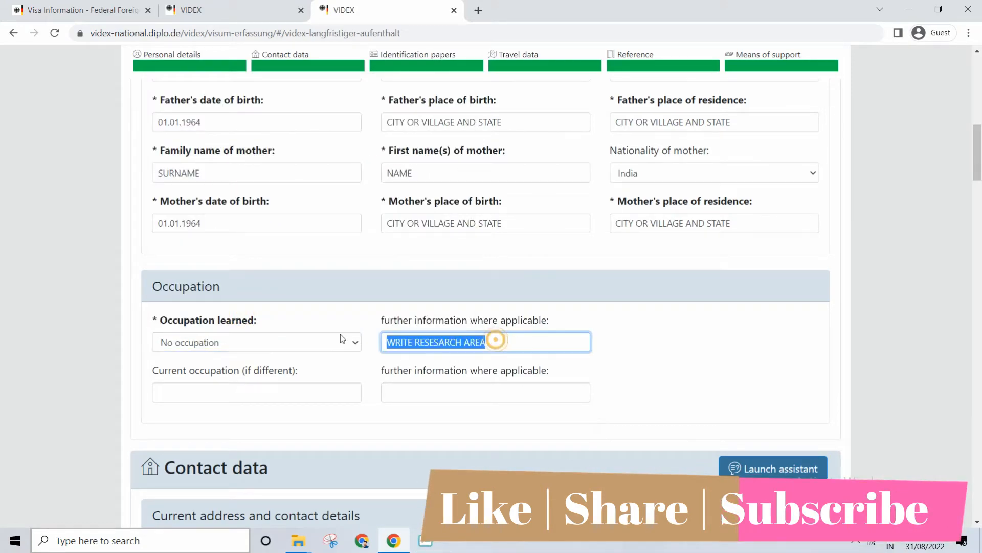
{"action": "key", "text": "BackSpace"}
Examine the street, house number and other address fields in the contact data, and bring the identification papers section into view
{"action": "scroll", "coordinate": [339, 333], "scroll_direction": "down", "scroll_amount": 6}
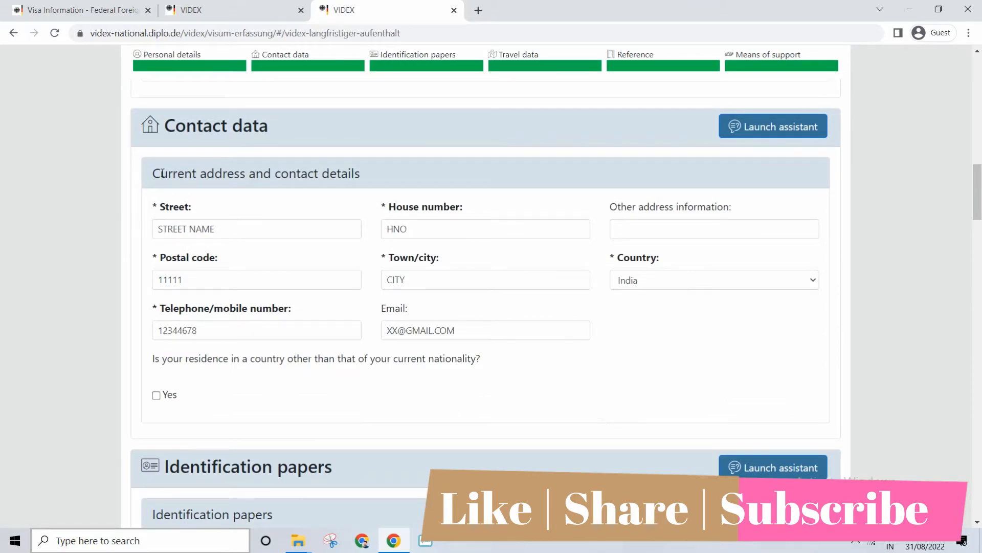
{"action": "left_click_drag", "start_coordinate": [160, 173], "coordinate": [340, 192]}
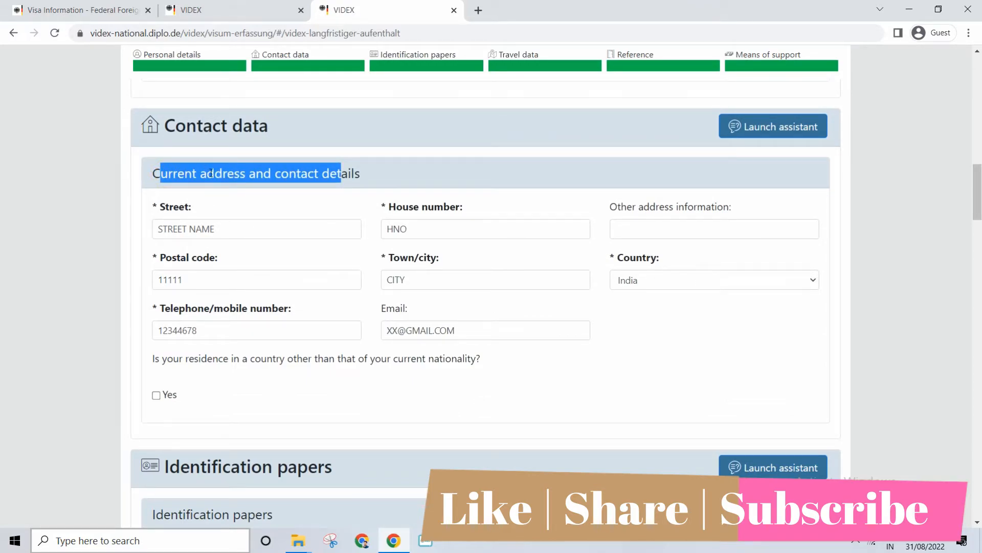
{"action": "left_click_drag", "start_coordinate": [245, 233], "coordinate": [138, 230]}
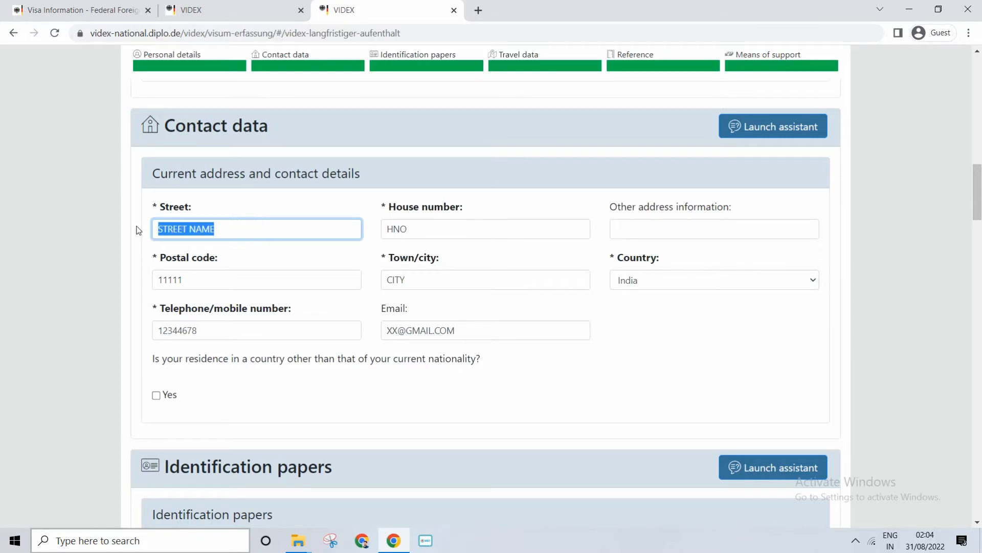
{"action": "double_click", "coordinate": [431, 227]}
{"action": "left_click", "coordinate": [687, 224]}
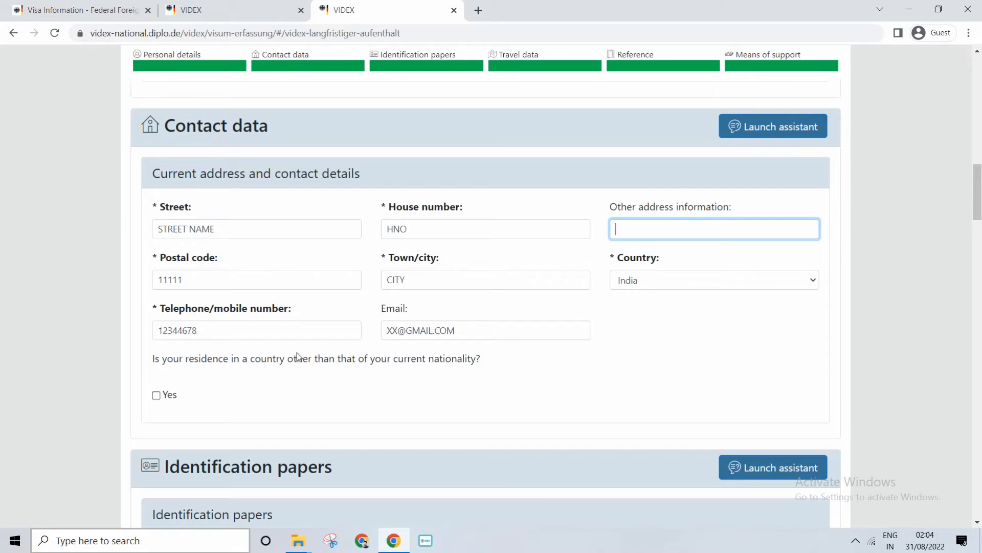
{"action": "left_click_drag", "start_coordinate": [976, 197], "coordinate": [976, 223]}
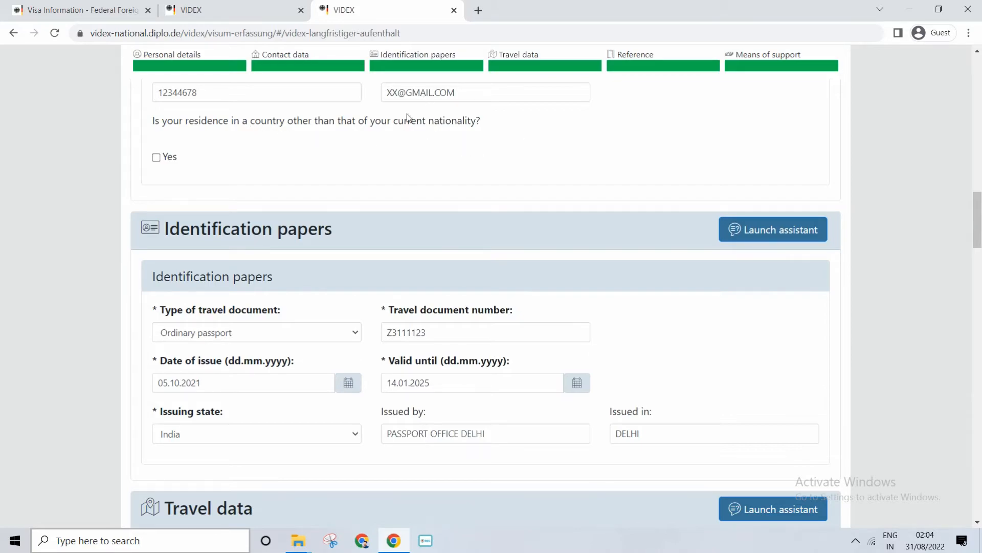
Examine the contact data's foreign residence question and the travel document type and number in the identification papers
{"action": "scroll", "coordinate": [311, 169], "scroll_direction": "up", "scroll_amount": 3}
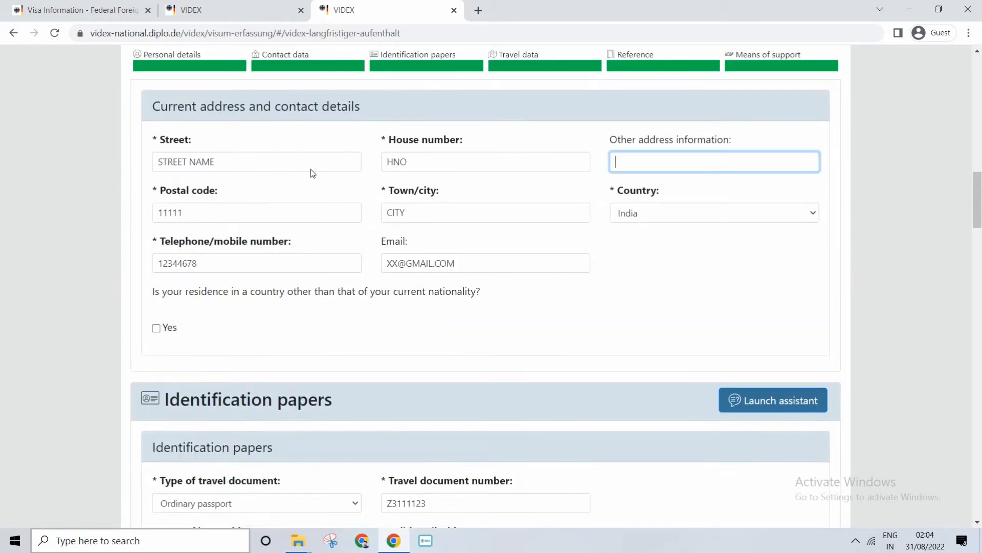
{"action": "scroll", "coordinate": [142, 333], "scroll_direction": "down", "scroll_amount": 3}
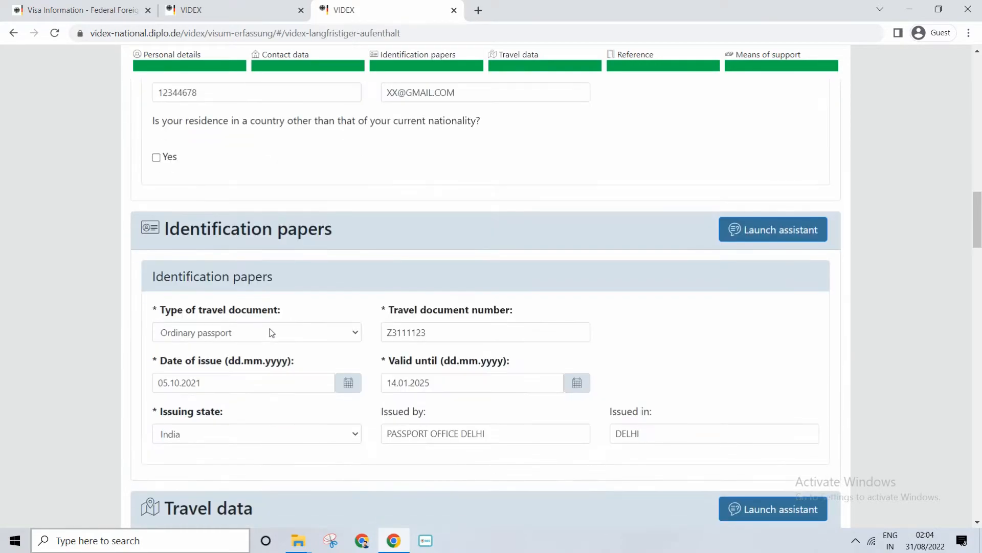
{"action": "left_click", "coordinate": [156, 157]}
{"action": "left_click", "coordinate": [156, 157]}
{"action": "scroll", "coordinate": [298, 264], "scroll_direction": "down", "scroll_amount": 3}
{"action": "scroll", "coordinate": [222, 147], "scroll_direction": "up", "scroll_amount": 3}
{"action": "left_click_drag", "start_coordinate": [205, 276], "coordinate": [256, 277]}
{"action": "scroll", "coordinate": [256, 277], "scroll_direction": "down", "scroll_amount": 3}
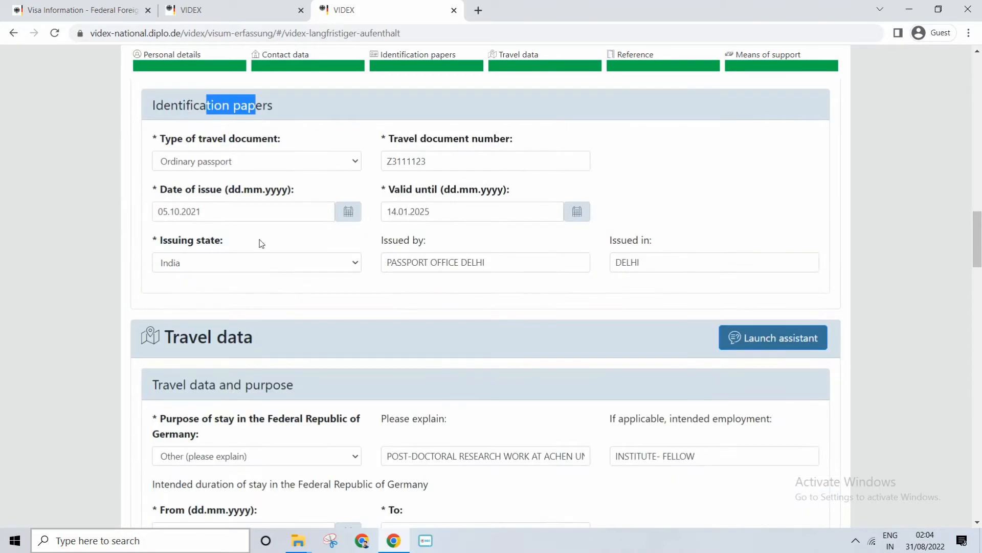
{"action": "left_click", "coordinate": [248, 163]}
{"action": "left_click", "coordinate": [191, 190]}
{"action": "left_click_drag", "start_coordinate": [391, 162], "coordinate": [434, 161]}
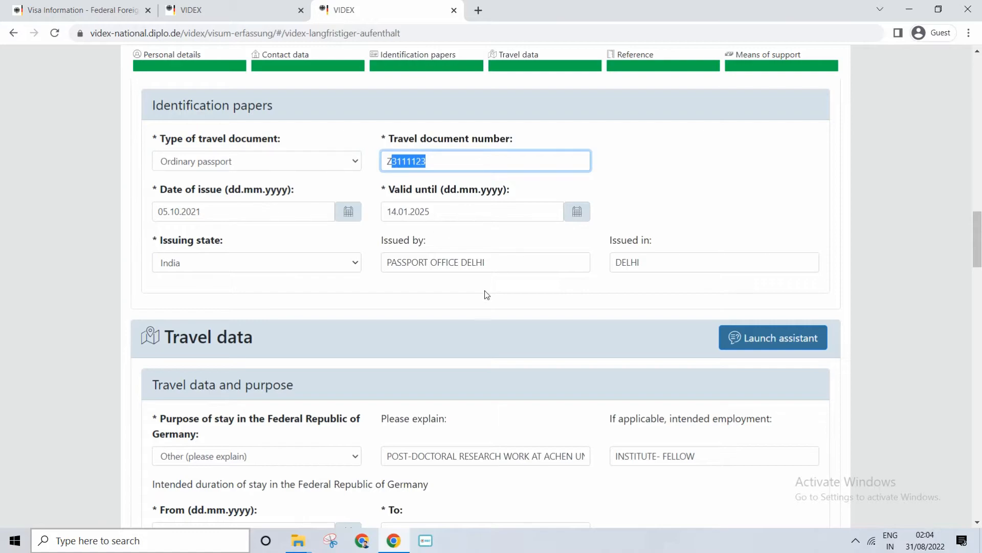
Change the passport's issuing authority to "MINISTRY OF EXTERNAL AFAIR INDIA" and keep "DELHI" as the place of issue
{"action": "left_click_drag", "start_coordinate": [486, 262], "coordinate": [333, 261]}
{"action": "type", "text": "MIN"}
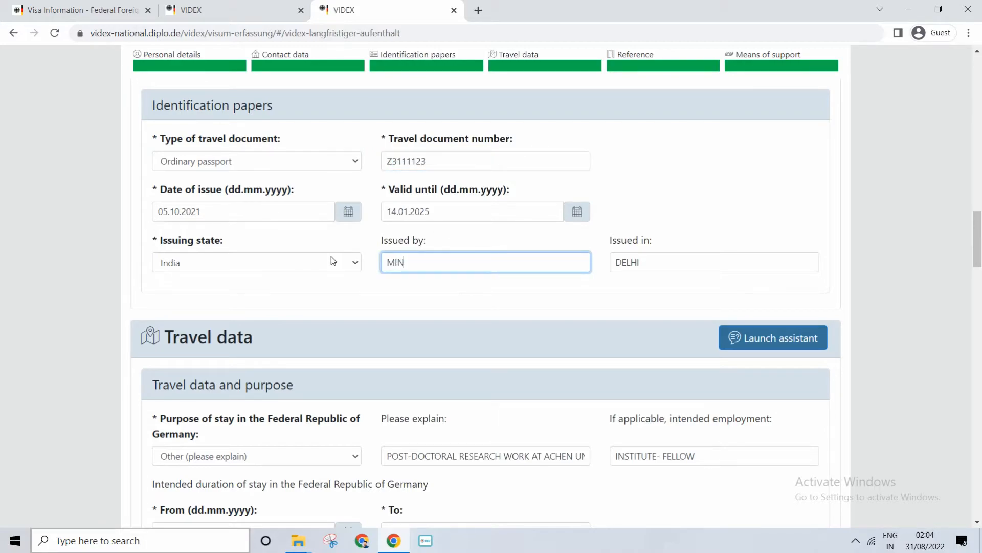
{"action": "type", "text": "ISTRY"}
{"action": "type", "text": " OF EXTERNAL A"}
{"action": "type", "text": "FAIR"}
{"action": "key", "text": "BackSpace"}
{"action": "type", "text": "IR "}
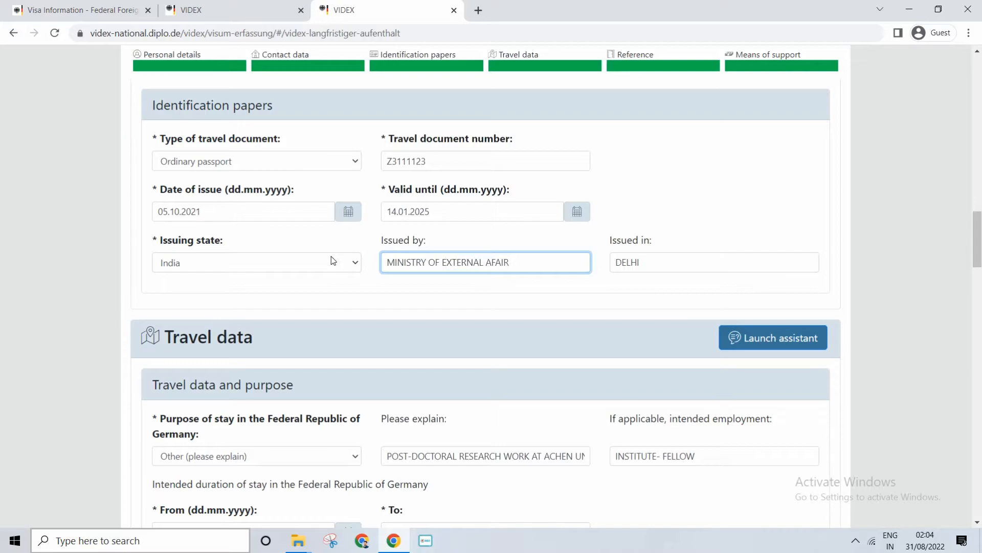
{"action": "type", "text": "INDIA"}
{"action": "key", "text": "Tab"}
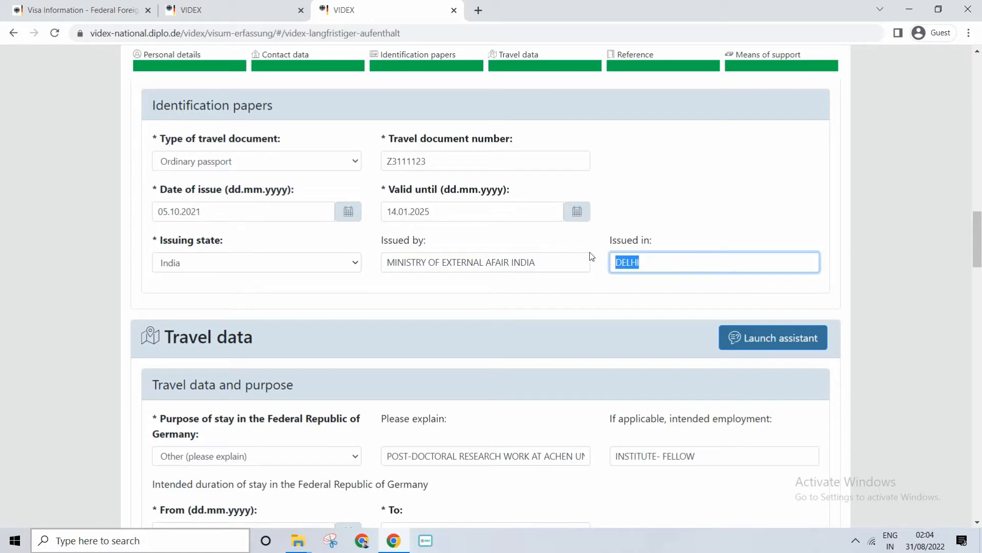
{"action": "left_click", "coordinate": [647, 259]}
Set the purpose of stay in Germany to "Family reunification" and clear the intended employment
{"action": "scroll", "coordinate": [422, 199], "scroll_direction": "down", "scroll_amount": 3}
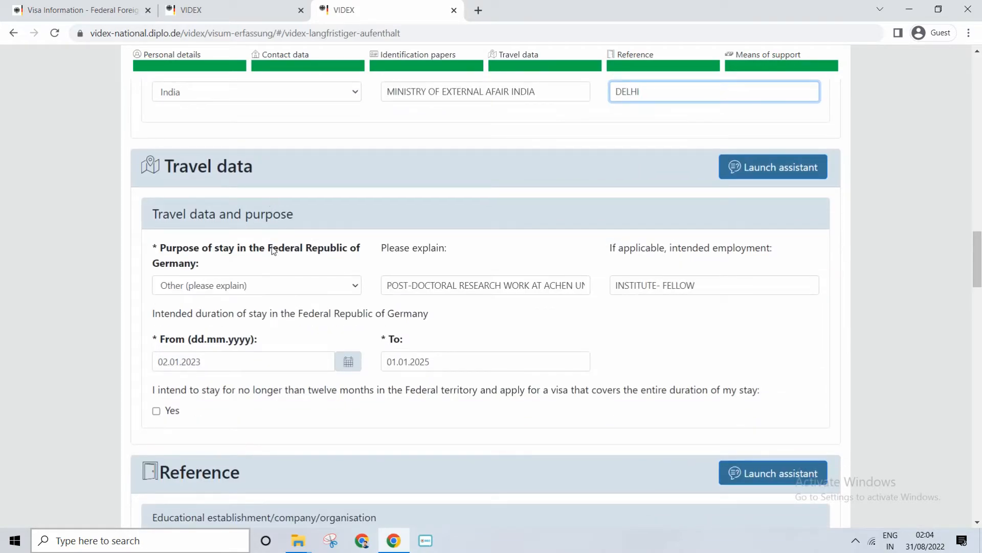
{"action": "left_click", "coordinate": [243, 287]}
{"action": "left_click", "coordinate": [201, 364]}
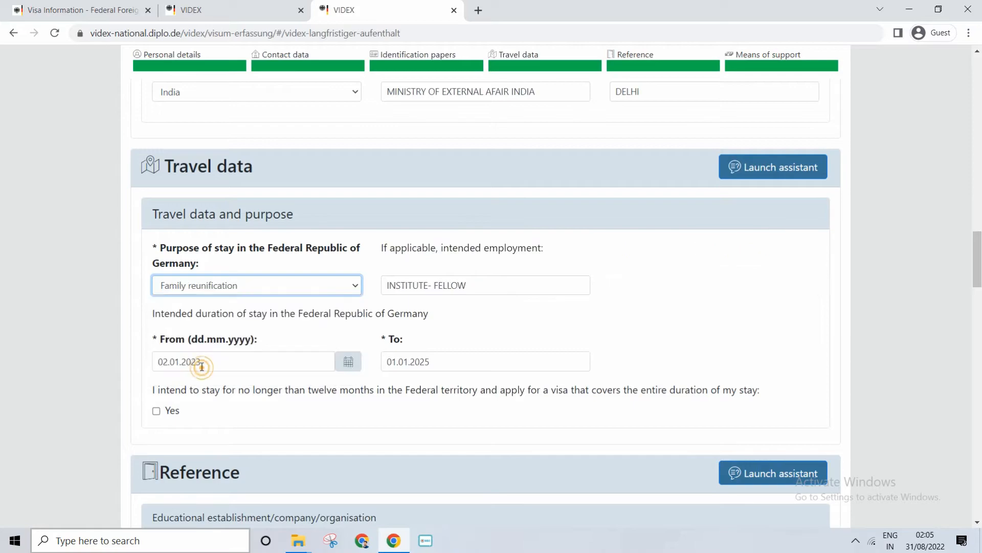
{"action": "triple_click", "coordinate": [449, 283]}
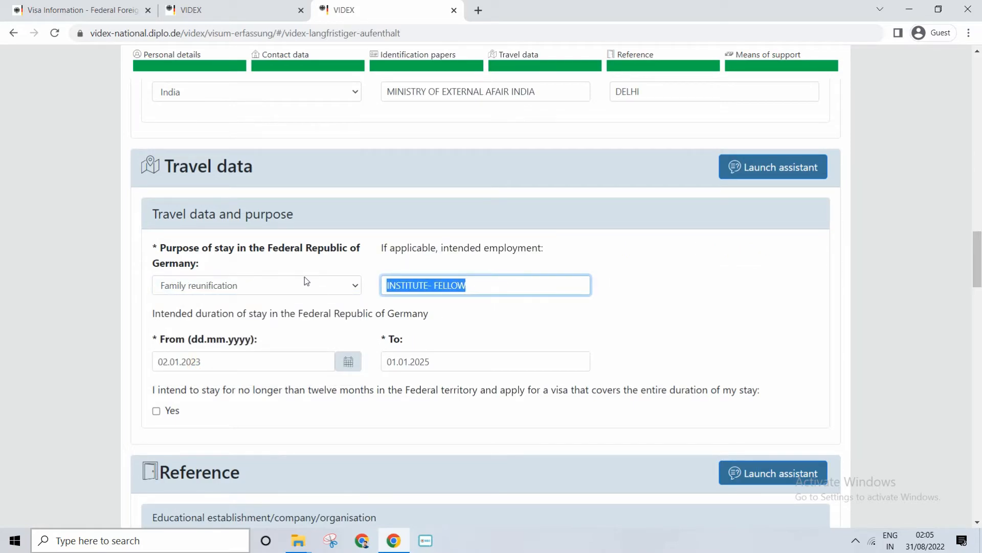
{"action": "key", "text": "BackSpace"}
Examine the intended duration of stay and the statement about staying no longer than twelve months
{"action": "left_click_drag", "start_coordinate": [237, 313], "coordinate": [275, 313]}
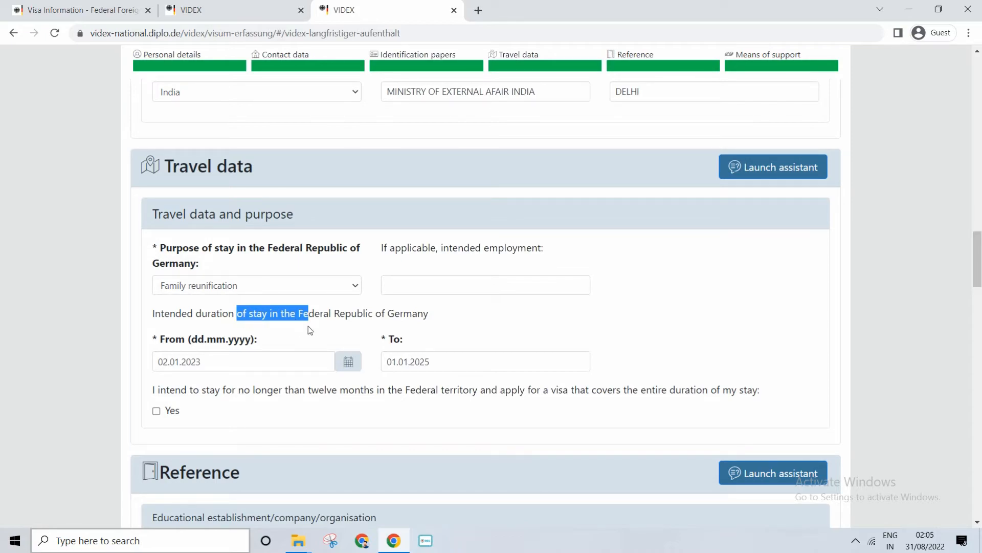
{"action": "left_click_drag", "start_coordinate": [403, 313], "coordinate": [341, 308]}
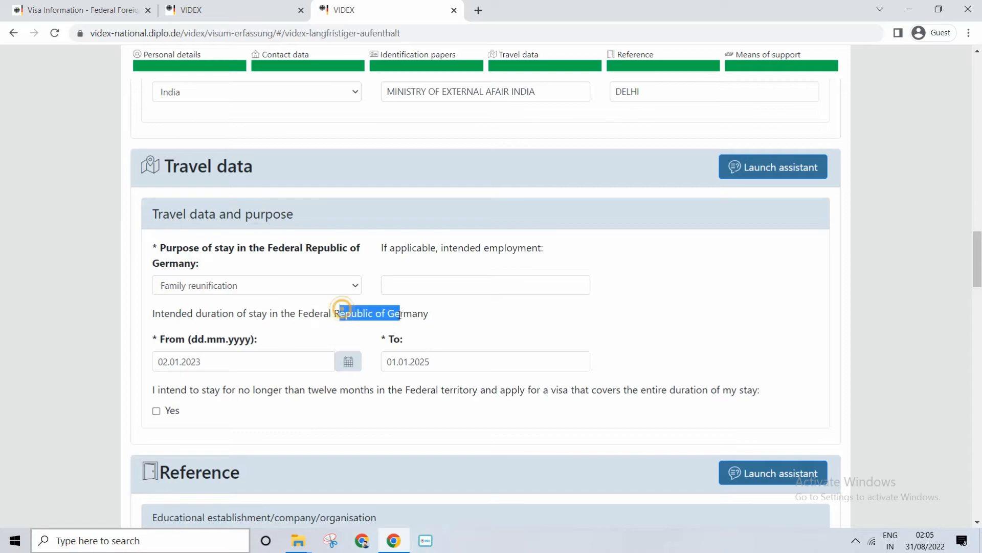
{"action": "left_click", "coordinate": [409, 315]}
{"action": "left_click_drag", "start_coordinate": [235, 340], "coordinate": [198, 340]}
{"action": "scroll", "coordinate": [257, 373], "scroll_direction": "down", "scroll_amount": 3}
{"action": "left_click_drag", "start_coordinate": [284, 221], "coordinate": [354, 225]}
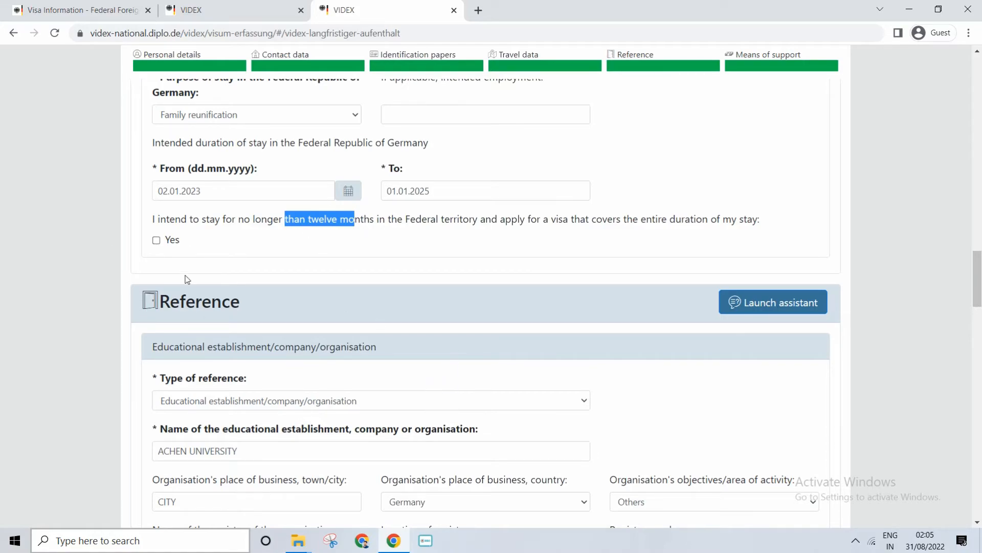
Set the type of reference to "Reference person" and enter "FATHER" as the family relationship
{"action": "scroll", "coordinate": [231, 328], "scroll_direction": "down", "scroll_amount": 3}
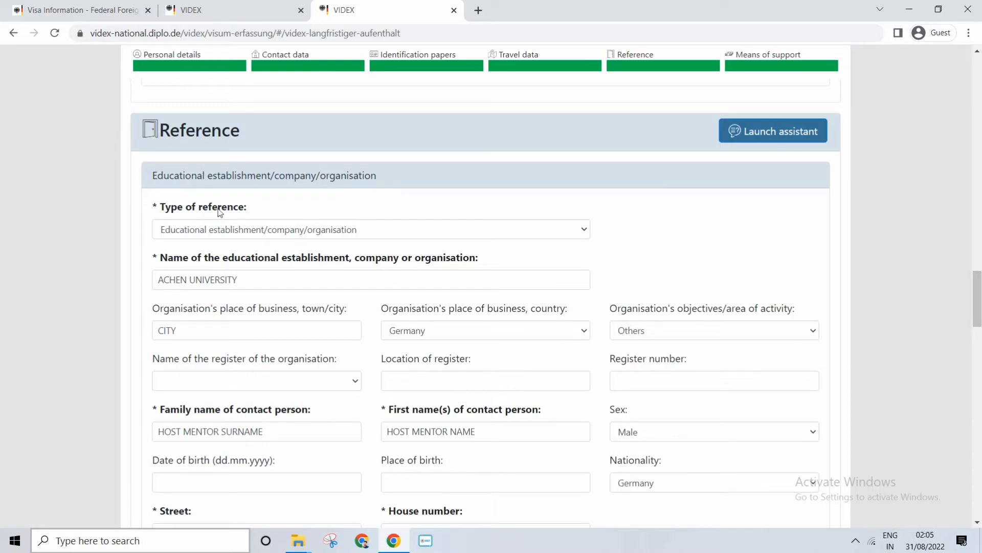
{"action": "left_click", "coordinate": [215, 230]}
{"action": "left_click", "coordinate": [215, 247]}
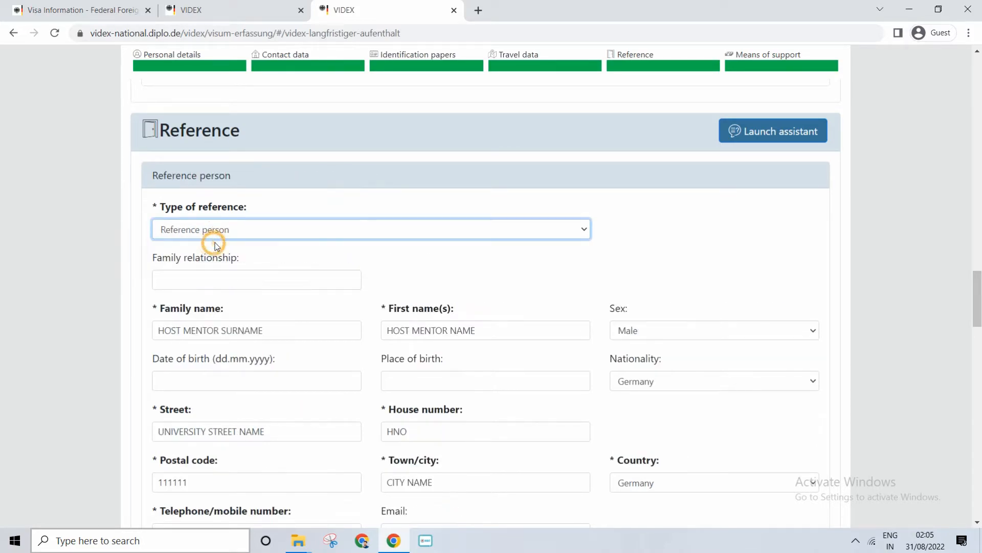
{"action": "left_click", "coordinate": [185, 280]}
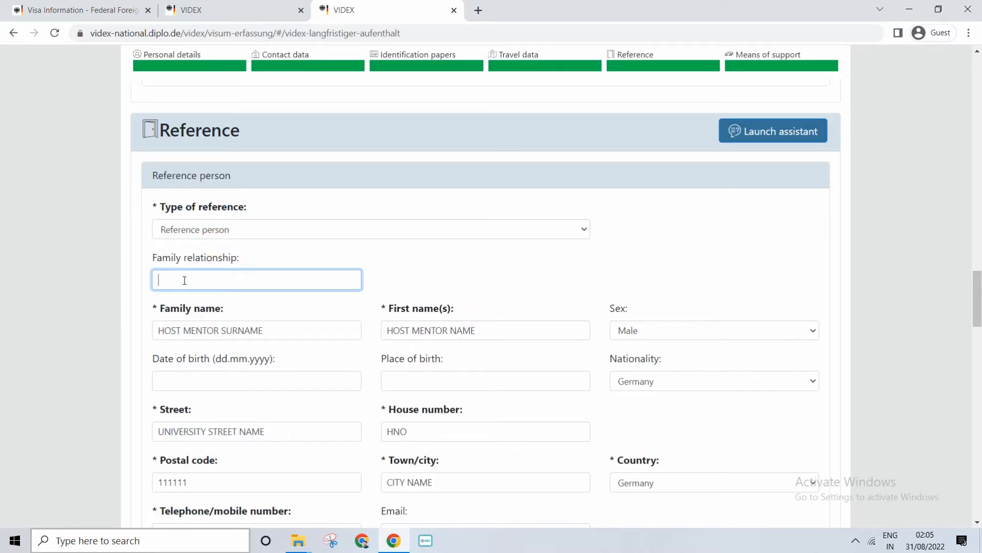
{"action": "type", "text": "FATHER"}
{"action": "double_click", "coordinate": [203, 277]}
{"action": "left_click", "coordinate": [193, 278]}
{"action": "double_click", "coordinate": [200, 278]}
Change the reference person's family name to "FATHER SURNAME" and the first name to "FATHER NAME"
{"action": "left_click_drag", "start_coordinate": [221, 330], "coordinate": [123, 318]}
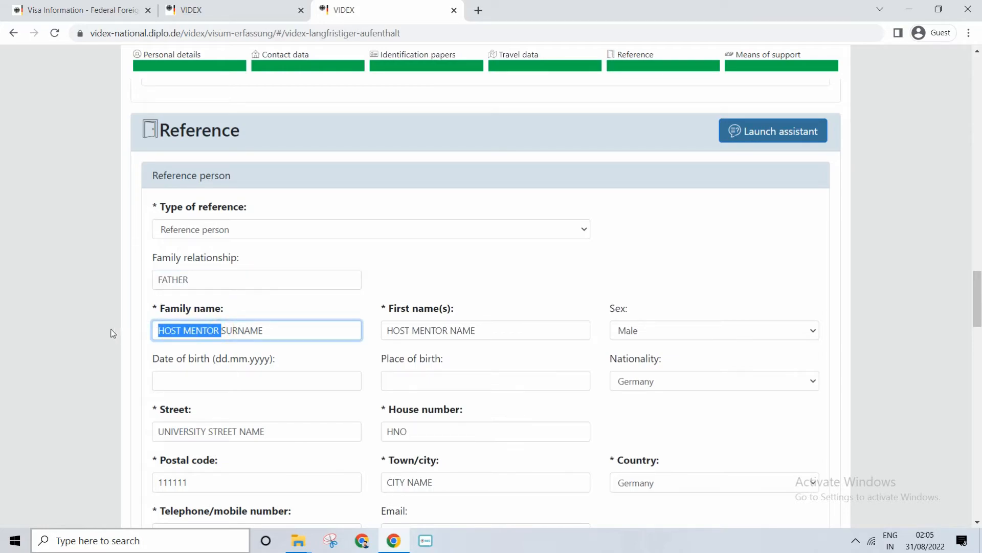
{"action": "type", "text": "FATHER "}
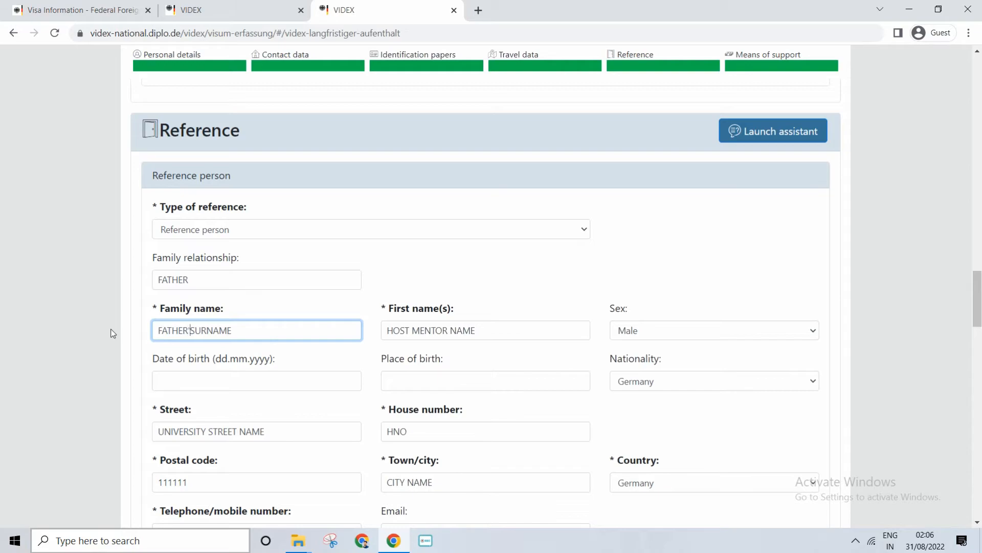
{"action": "type", "text": "'S"}
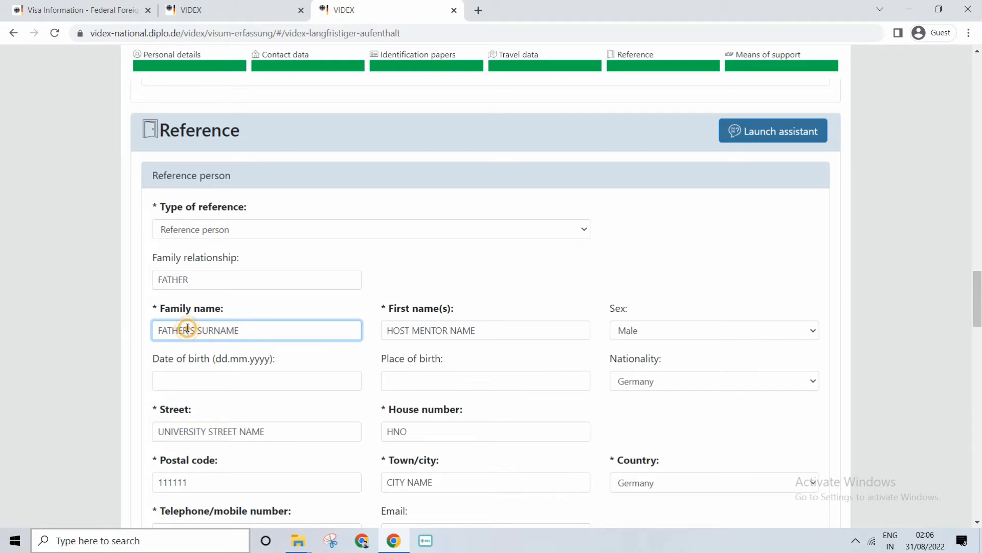
{"action": "left_click_drag", "start_coordinate": [197, 330], "coordinate": [188, 330]}
{"action": "key", "text": "BackSpace"}
{"action": "key", "text": "BackSpace"}
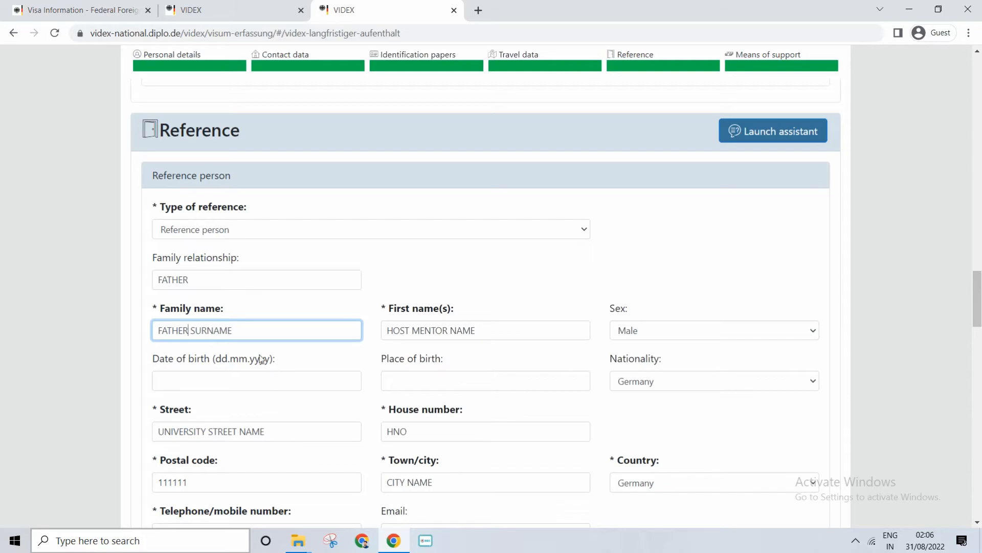
{"action": "double_click", "coordinate": [172, 330]}
{"action": "left_click_drag", "start_coordinate": [449, 329], "coordinate": [355, 323]}
{"action": "type", "text": "FATHER"}
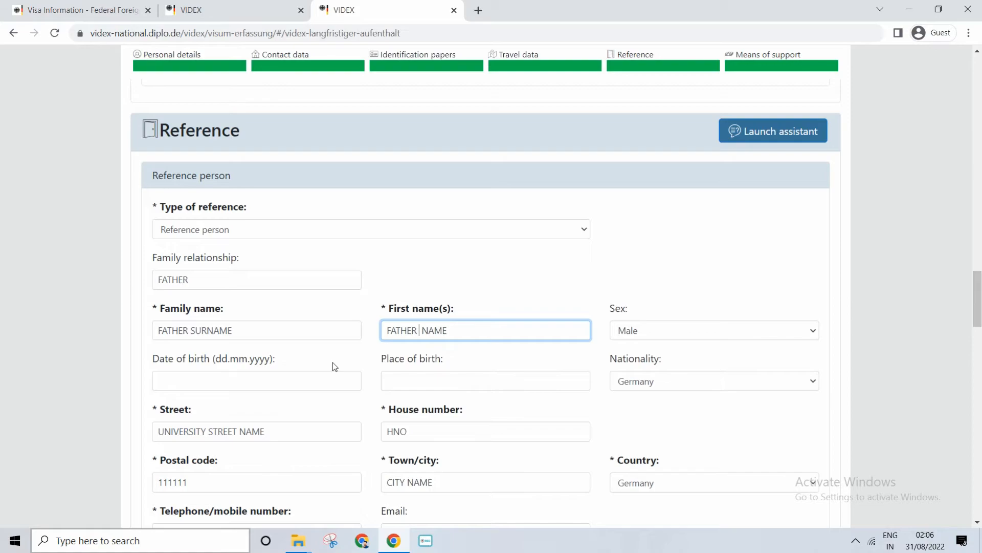
Reword the means of support in Germany to "MY FATHER IS GETTING 4000 EUROS PER MONTH FROM", removing the university's name
{"action": "scroll", "coordinate": [333, 362], "scroll_direction": "down", "scroll_amount": 3}
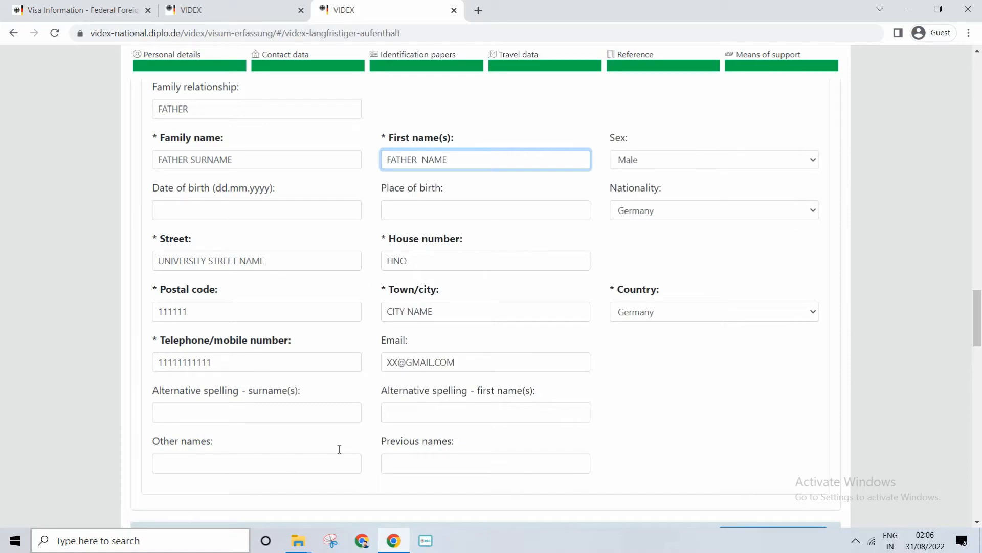
{"action": "scroll", "coordinate": [302, 392], "scroll_direction": "up", "scroll_amount": 2}
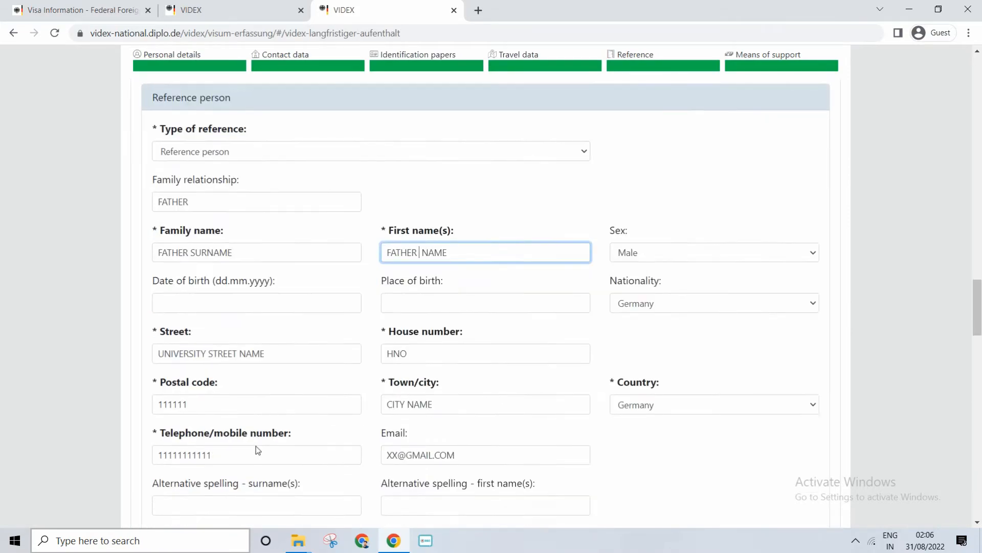
{"action": "scroll", "coordinate": [301, 351], "scroll_direction": "down", "scroll_amount": 2}
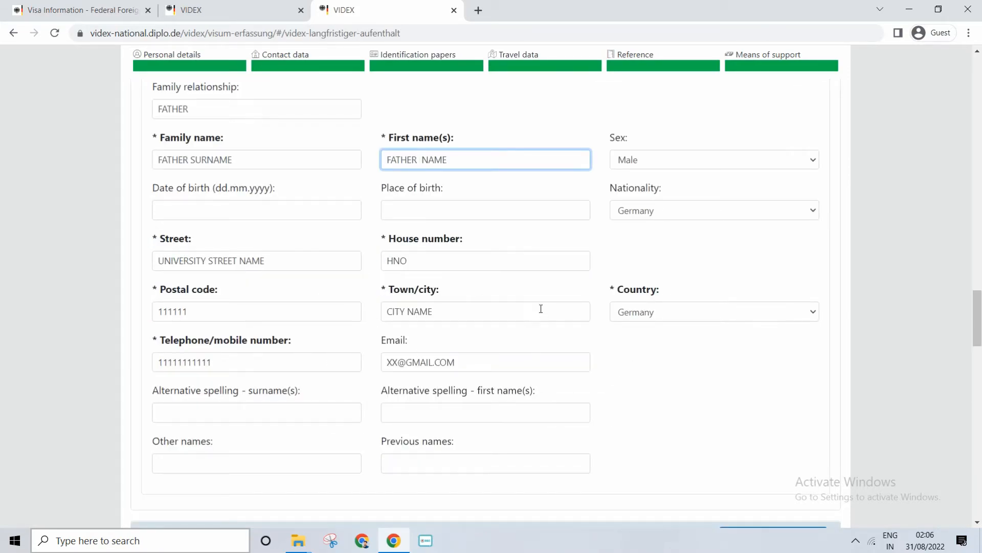
{"action": "scroll", "coordinate": [340, 261], "scroll_direction": "down", "scroll_amount": 7}
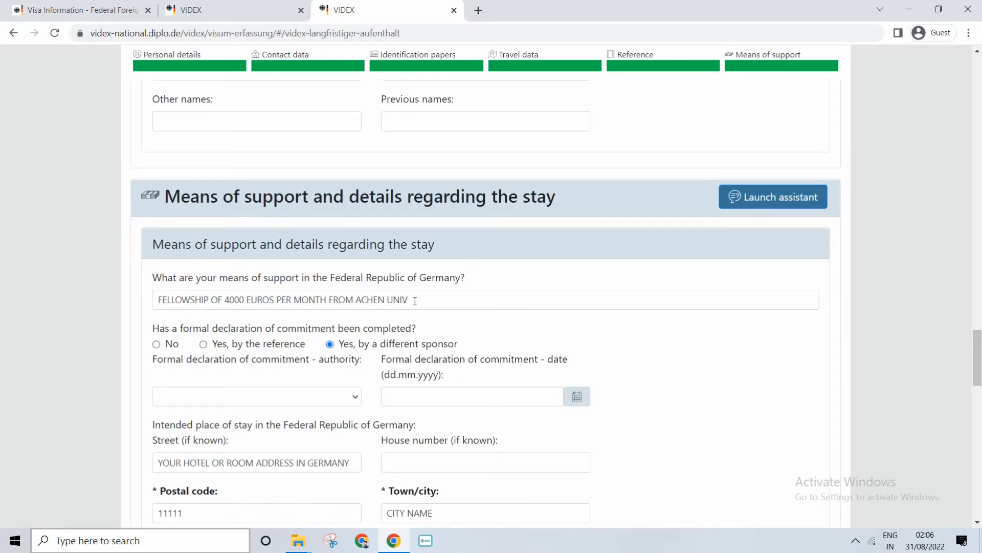
{"action": "left_click_drag", "start_coordinate": [152, 295], "coordinate": [209, 287]}
{"action": "type", "text": "MY FATHER I"}
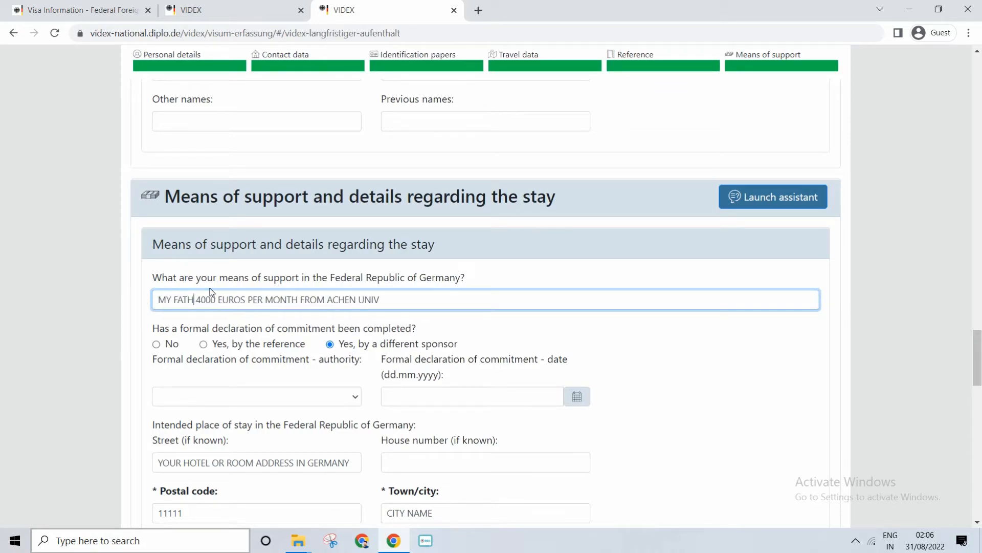
{"action": "type", "text": "S"}
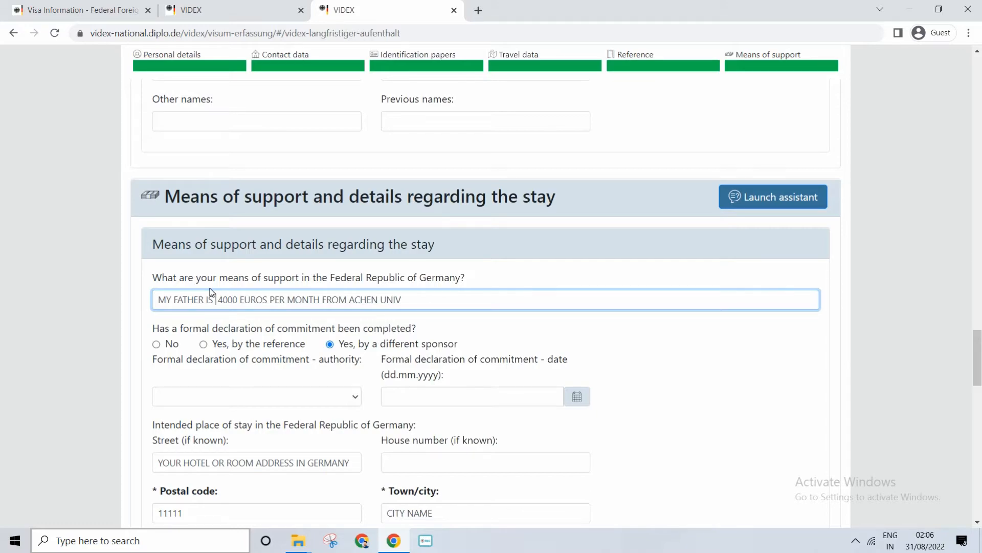
{"action": "left_click_drag", "start_coordinate": [349, 296], "coordinate": [566, 287]}
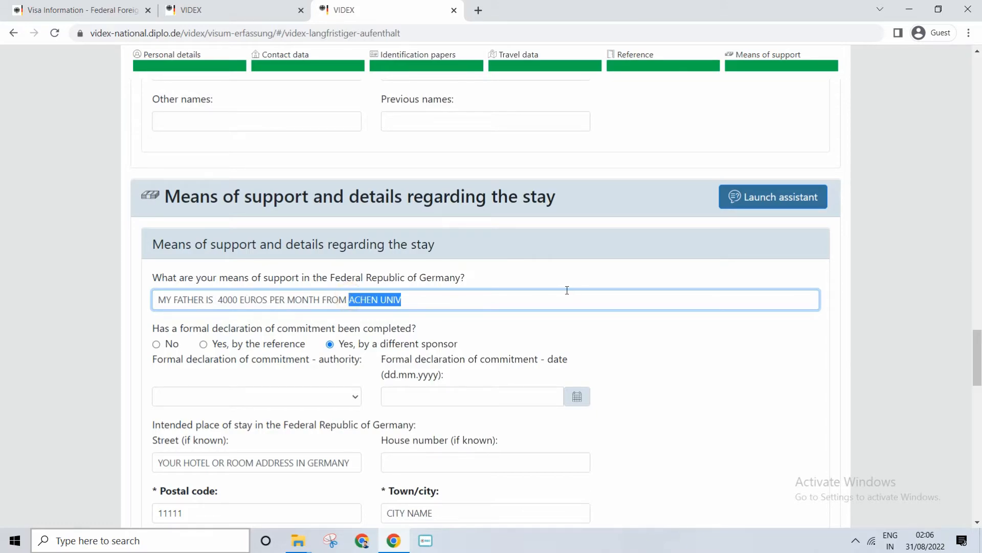
{"action": "key", "text": "BackSpace"}
{"action": "left_click", "coordinate": [217, 301]}
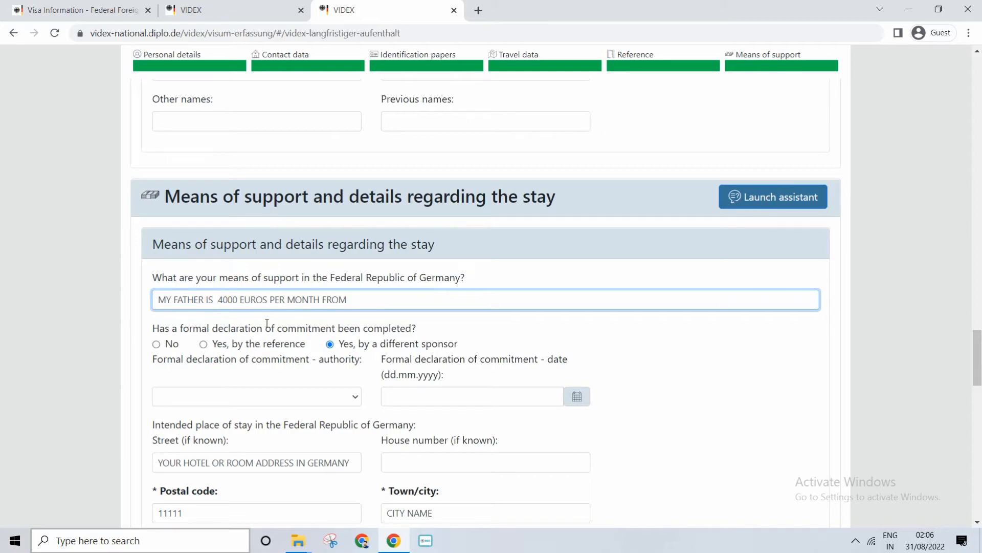
{"action": "type", "text": "GETTING"}
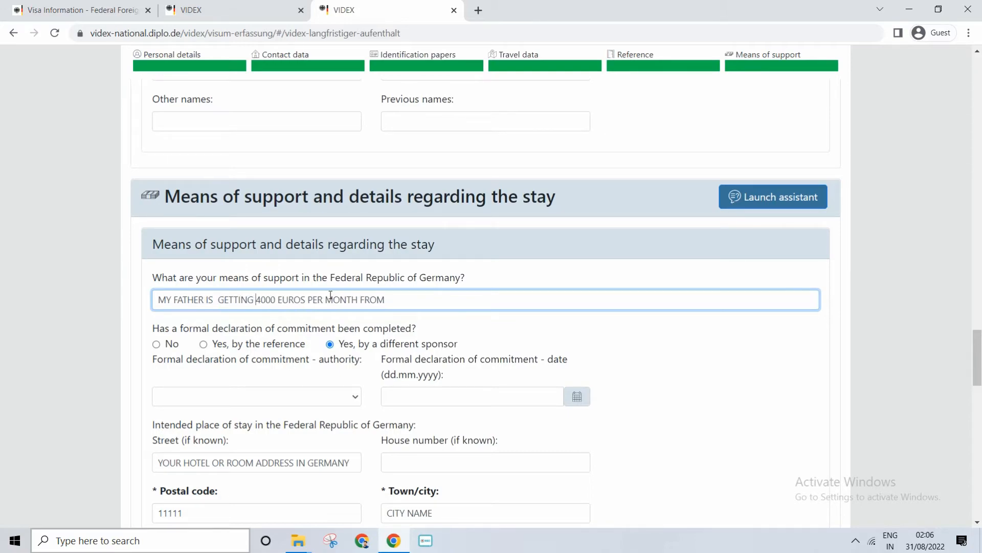
Shorten and complete the means of support text as "FATHER IS GETTING 4000 EUROS PER MONTH FRM COMPAN"
{"action": "left_click", "coordinate": [307, 299]}
{"action": "left_click", "coordinate": [404, 297]}
{"action": "type", "text": "CO"}
{"action": "double_click", "coordinate": [380, 300]}
{"action": "type", "text": "FRM"}
{"action": "left_click", "coordinate": [424, 298]}
{"action": "type", "text": "M"}
{"action": "left_click", "coordinate": [175, 295]}
{"action": "key", "text": "shift+Home"}
{"action": "key", "text": "BackSpace"}
{"action": "left_click", "coordinate": [418, 295]}
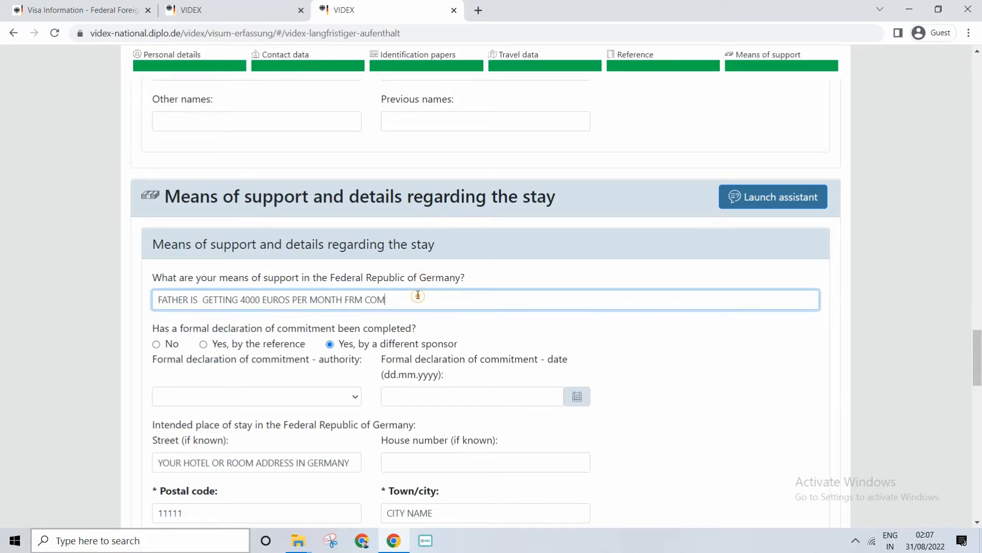
{"action": "type", "text": "PAN"}
Answer "No" to the formal declaration of commitment and check the street and postal code of the intended place of stay
{"action": "left_click", "coordinate": [157, 345]}
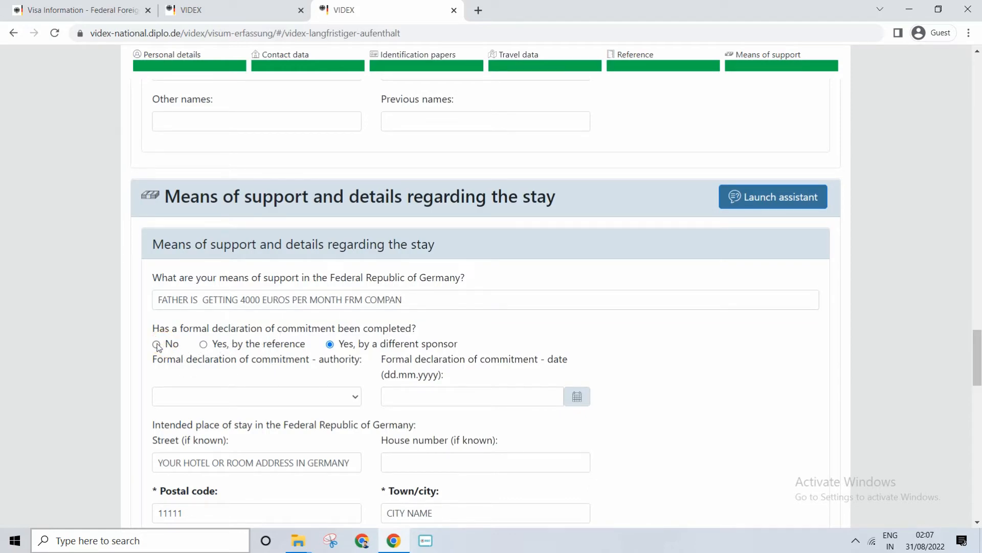
{"action": "scroll", "coordinate": [157, 345], "scroll_direction": "down", "scroll_amount": 3}
{"action": "left_click_drag", "start_coordinate": [353, 225], "coordinate": [128, 226]}
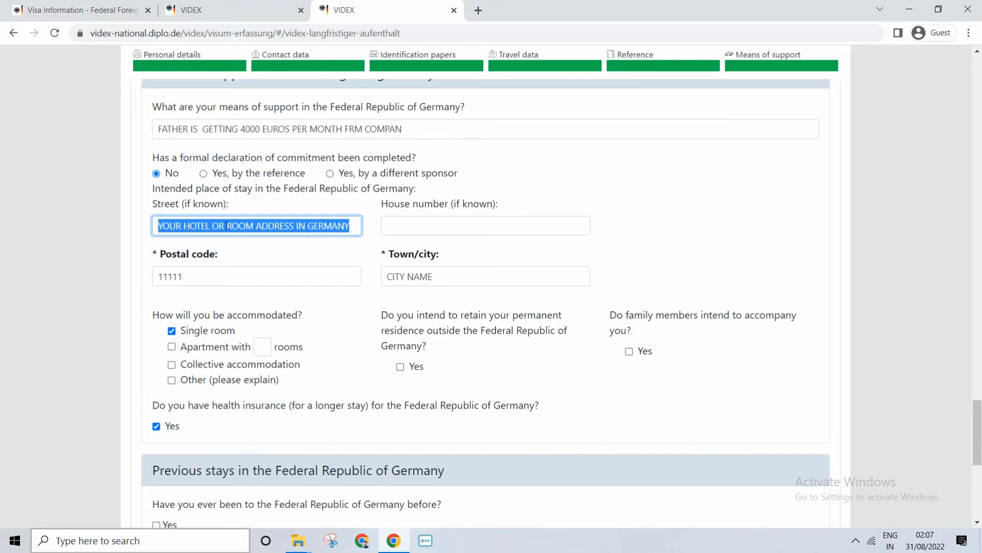
{"action": "double_click", "coordinate": [187, 272]}
{"action": "scroll", "coordinate": [225, 343], "scroll_direction": "down", "scroll_amount": 3}
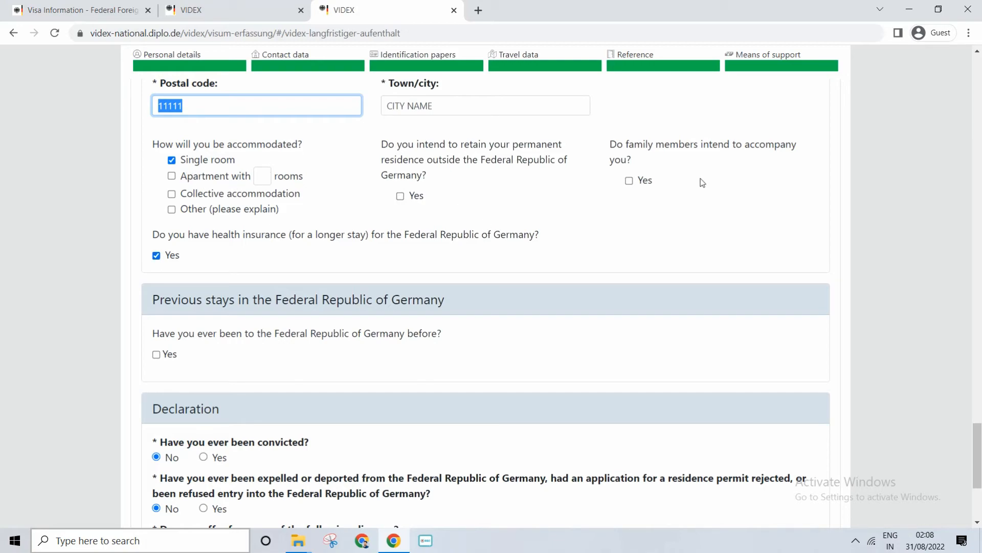
{"action": "left_click", "coordinate": [630, 180]}
{"action": "left_click", "coordinate": [647, 217]}
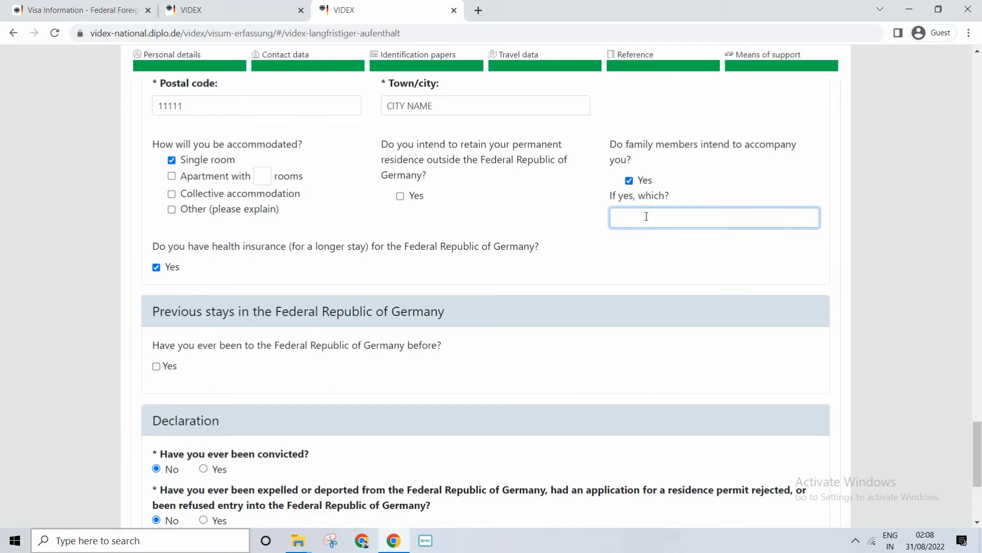
{"action": "left_click", "coordinate": [629, 180]}
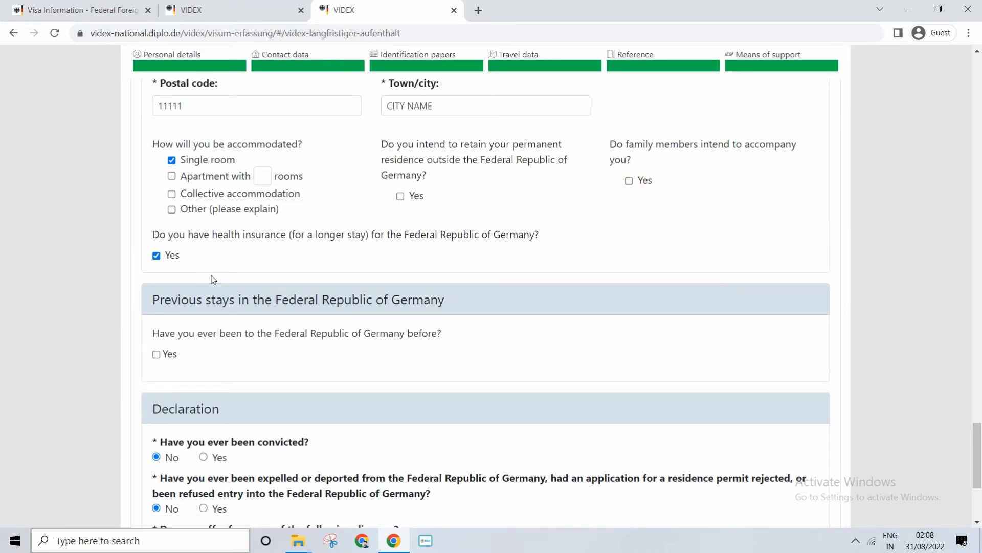
Check the question about health insurance for a longer stay and keep it answered "Yes"
{"action": "left_click_drag", "start_coordinate": [180, 235], "coordinate": [312, 236]}
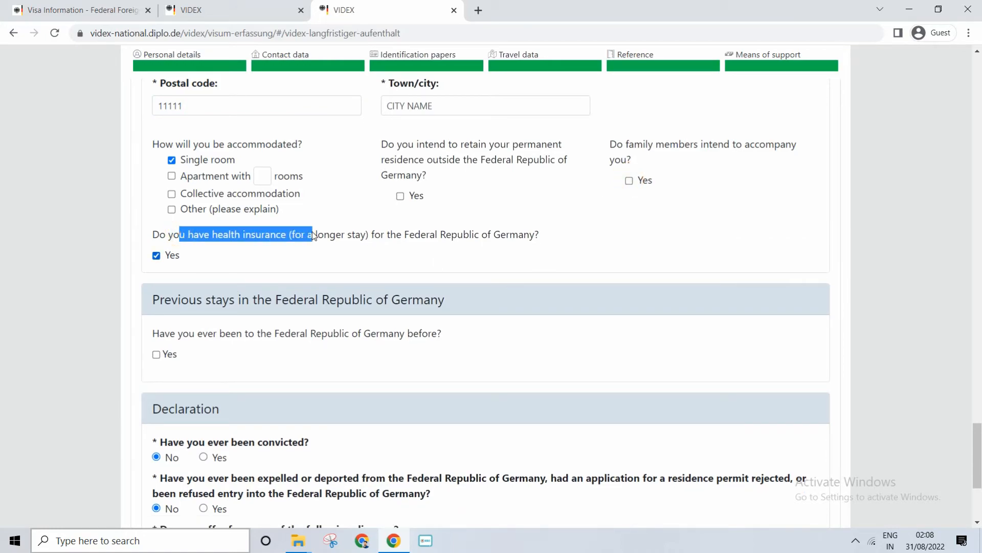
{"action": "left_click", "coordinate": [237, 236]}
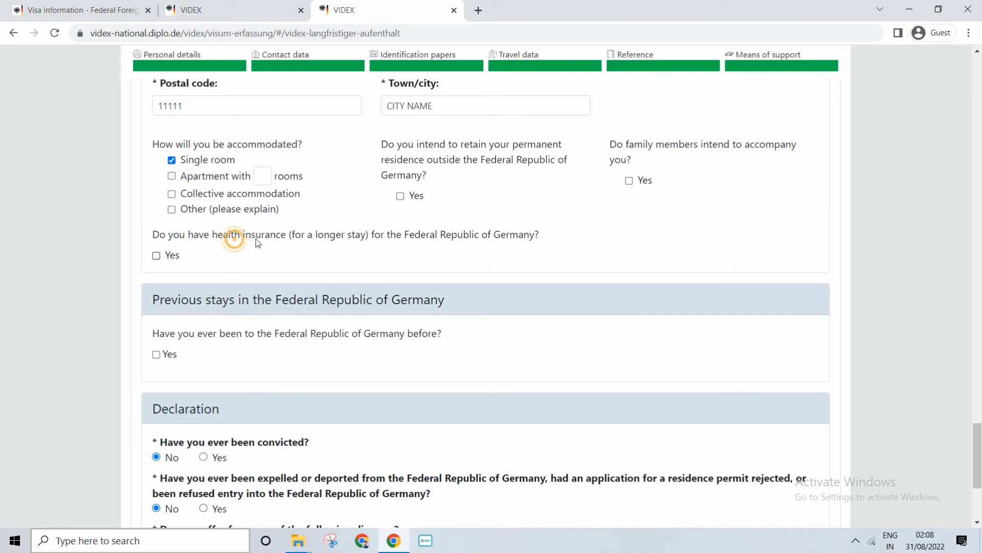
{"action": "left_click", "coordinate": [159, 255]}
Save the application data as a JSON file and continue to download the completed visa application as a PDF
{"action": "scroll", "coordinate": [306, 377], "scroll_direction": "down", "scroll_amount": 3}
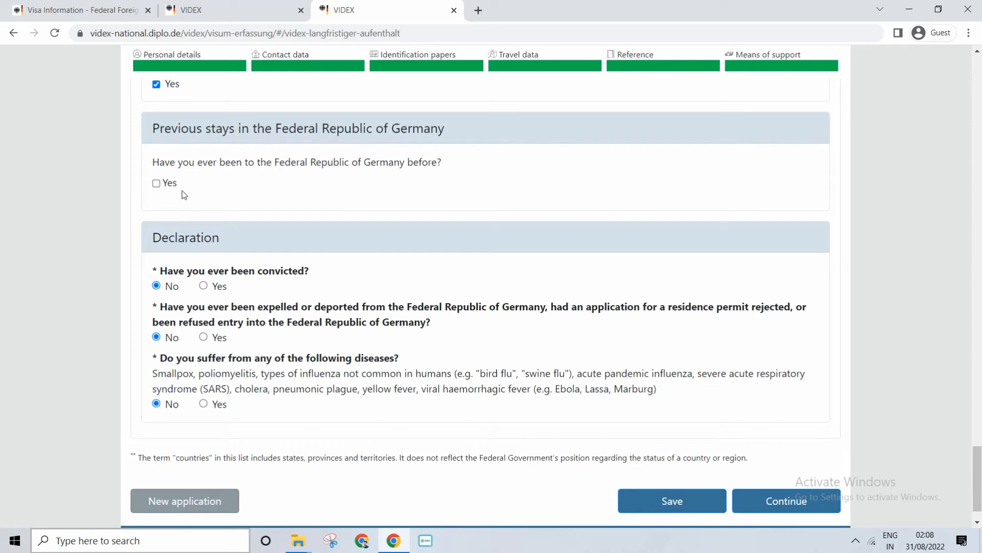
{"action": "scroll", "coordinate": [190, 258], "scroll_direction": "down", "scroll_amount": 1}
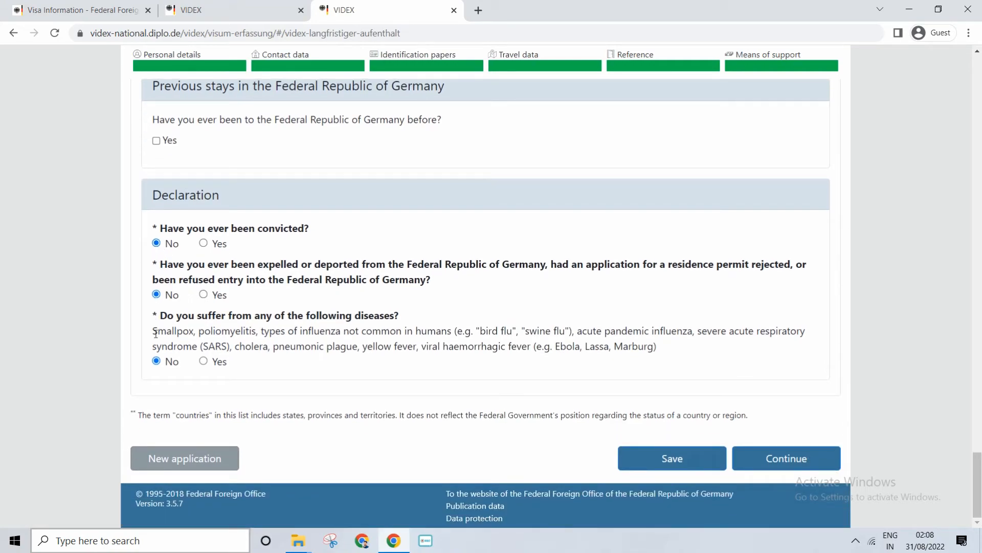
{"action": "left_click", "coordinate": [663, 463]}
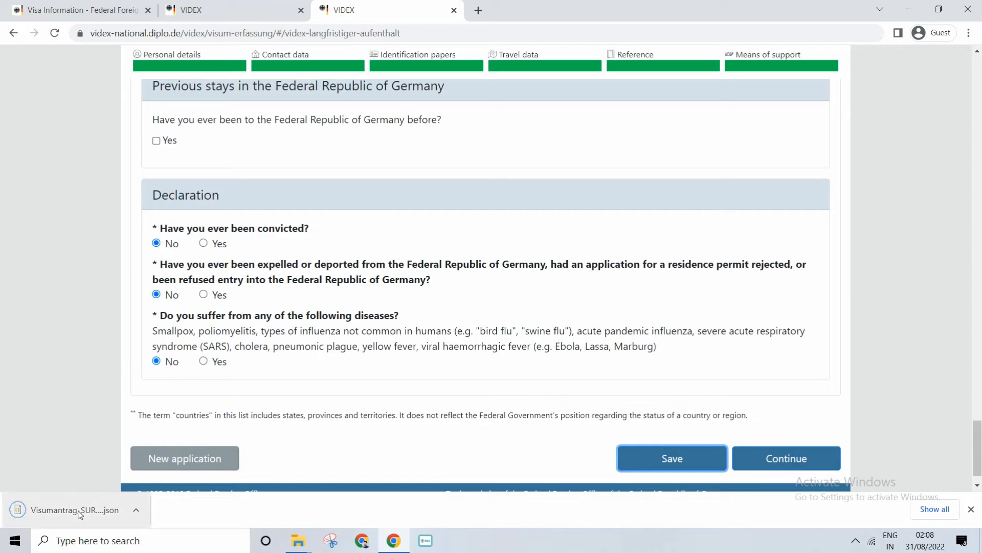
{"action": "left_click", "coordinate": [796, 463]}
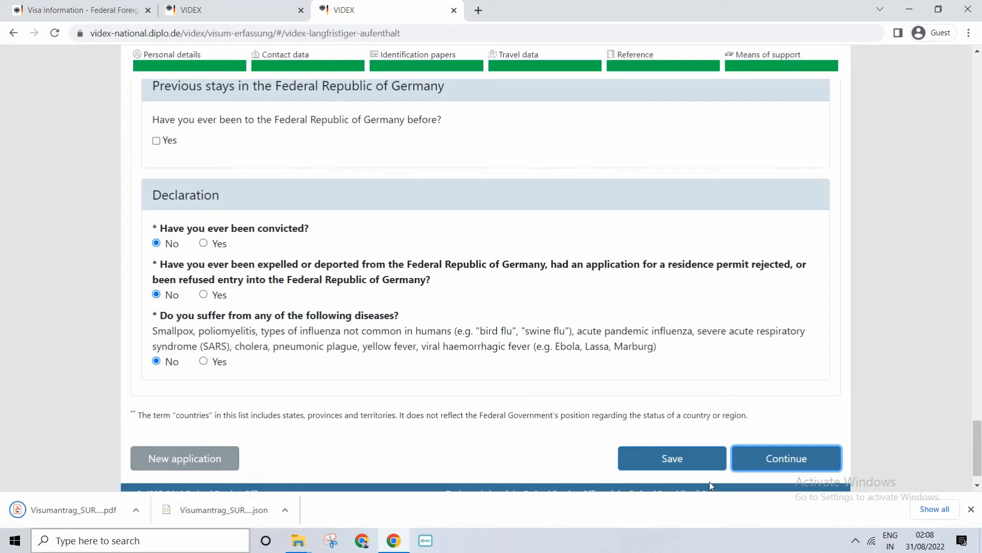
Open the downloaded Visumantrag PDF and dismiss the list of downloaded files
{"action": "scroll", "coordinate": [344, 443], "scroll_direction": "up", "scroll_amount": 20}
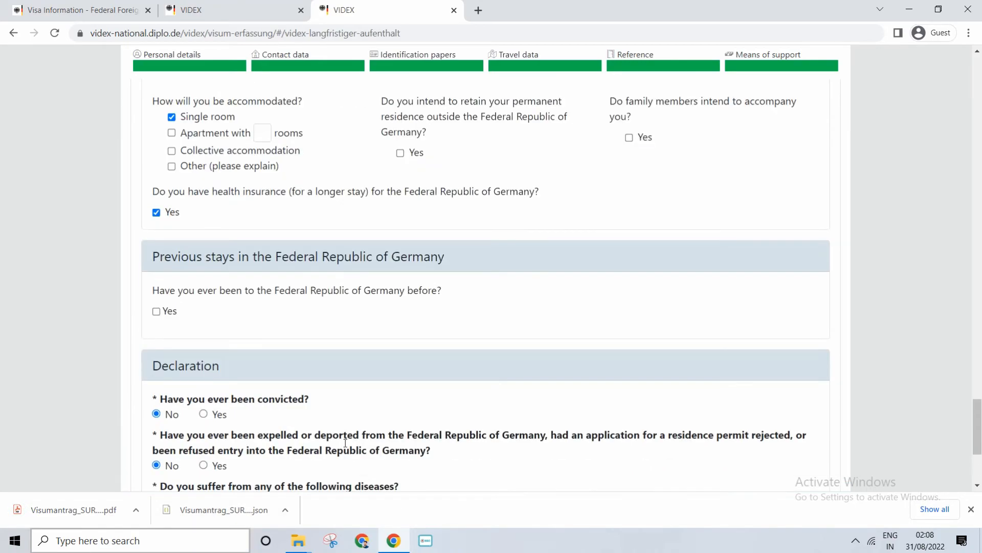
{"action": "scroll", "coordinate": [349, 441], "scroll_direction": "down", "scroll_amount": 20}
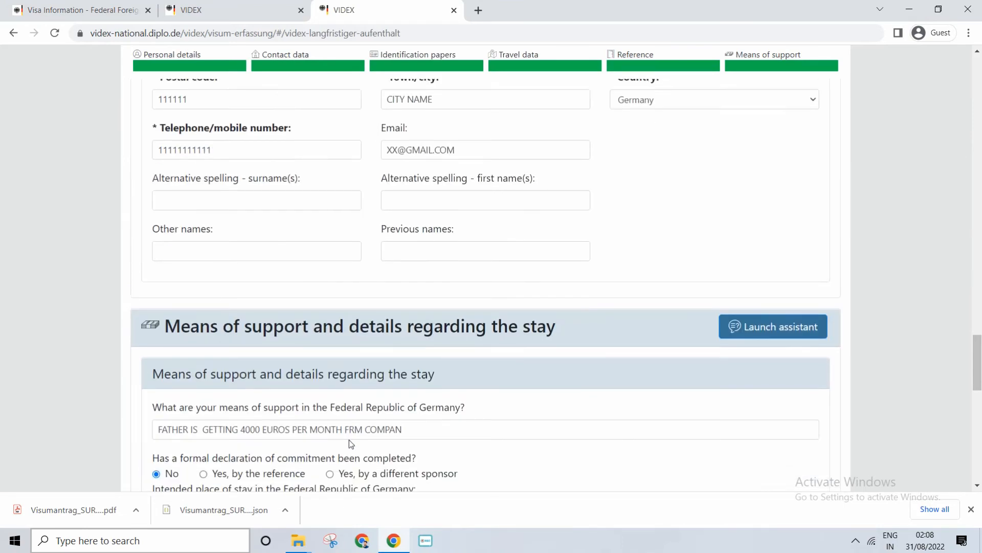
{"action": "left_click", "coordinate": [42, 510]}
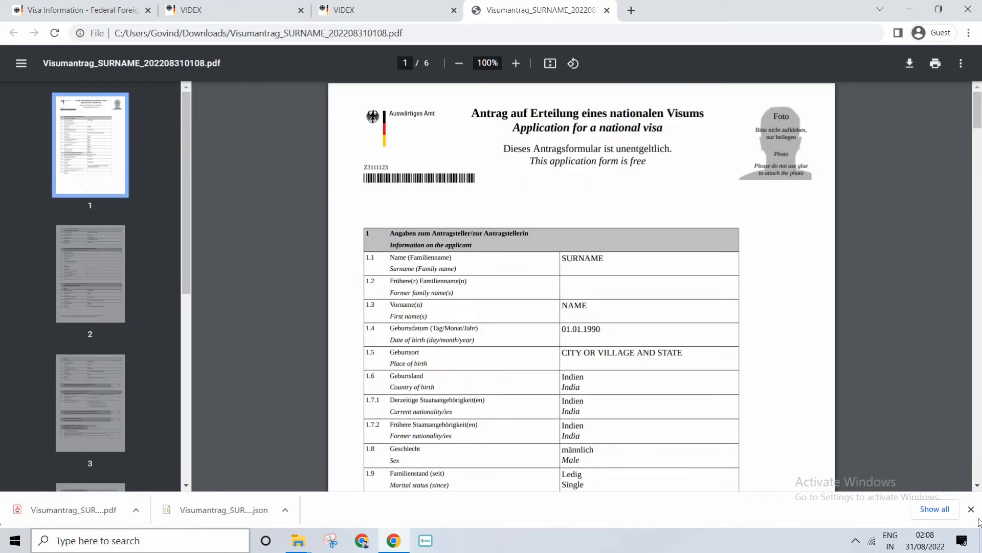
{"action": "left_click", "coordinate": [971, 509]}
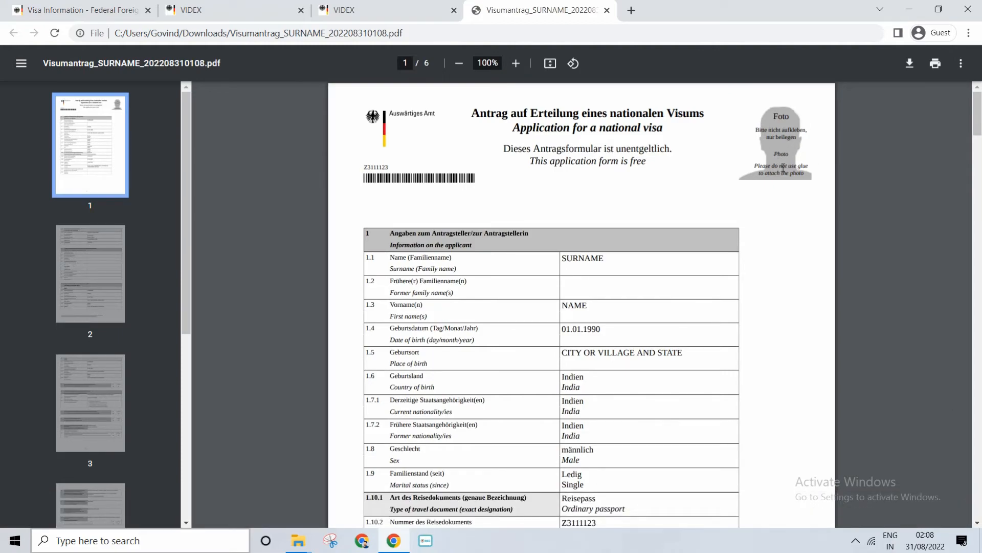
Review the generated national visa application from the applicant details through the signature fields to the machine-readable barcode appendix
{"action": "scroll", "coordinate": [722, 272], "scroll_direction": "up", "scroll_amount": 2}
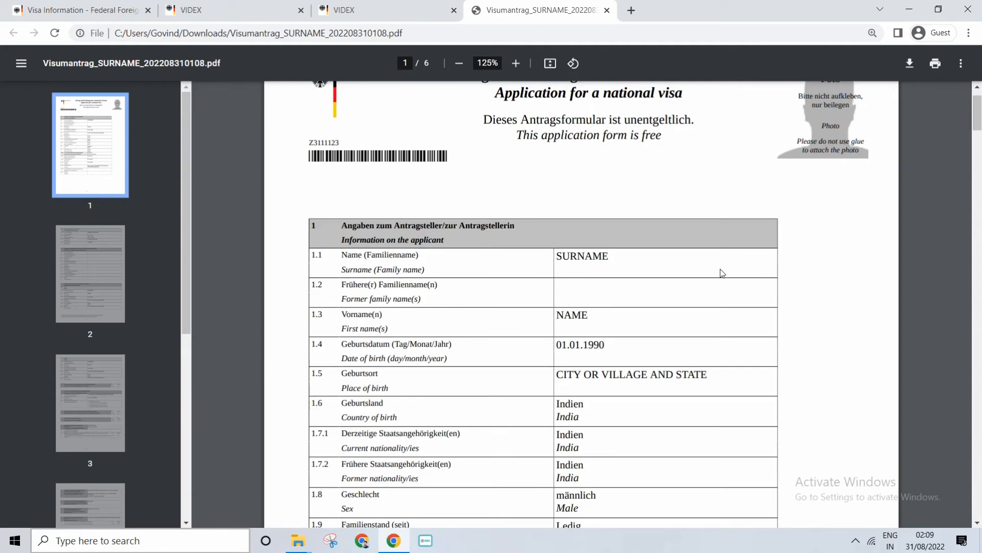
{"action": "scroll", "coordinate": [717, 251], "scroll_direction": "down", "scroll_amount": 20}
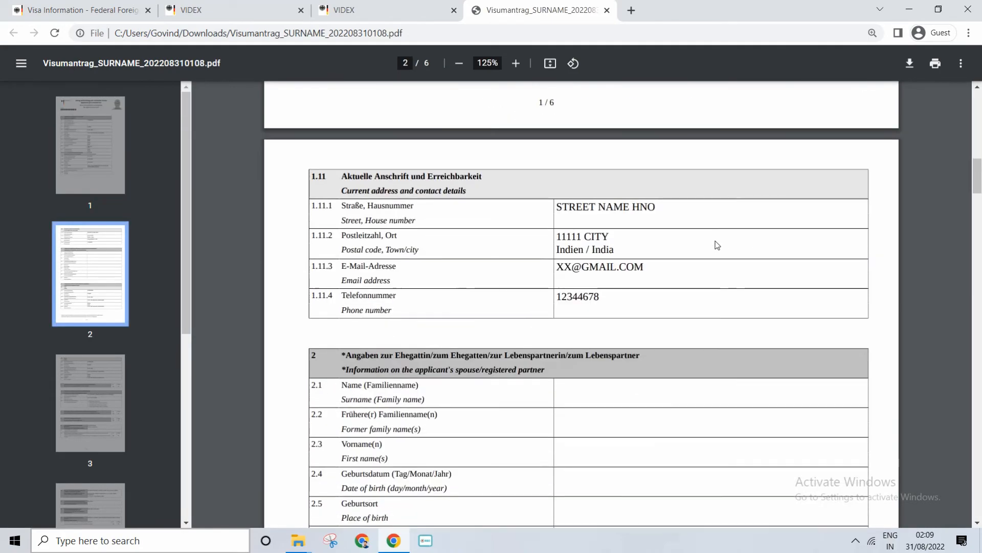
{"action": "scroll", "coordinate": [717, 244], "scroll_direction": "down", "scroll_amount": 15}
{"action": "scroll", "coordinate": [717, 244], "scroll_direction": "up", "scroll_amount": 13}
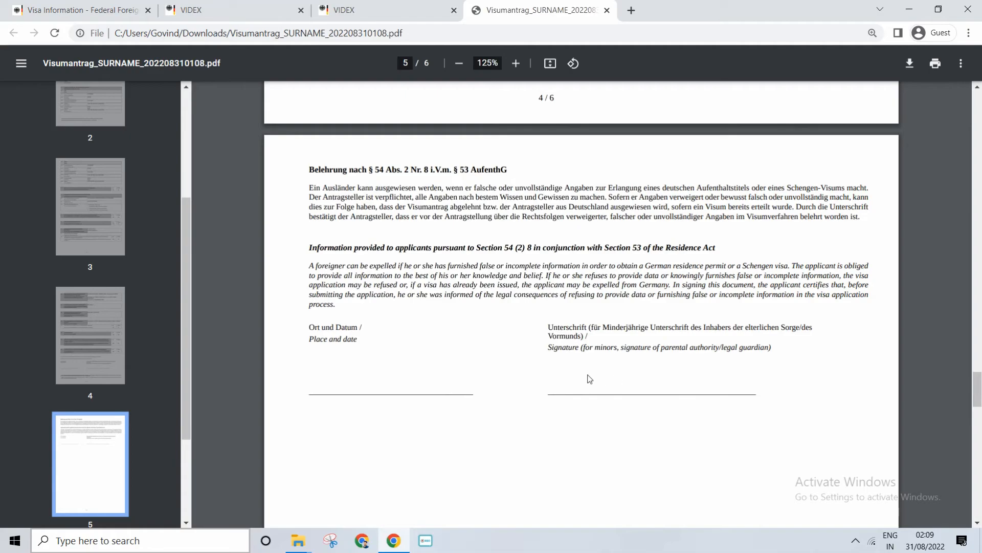
{"action": "scroll", "coordinate": [412, 385], "scroll_direction": "down", "scroll_amount": 10}
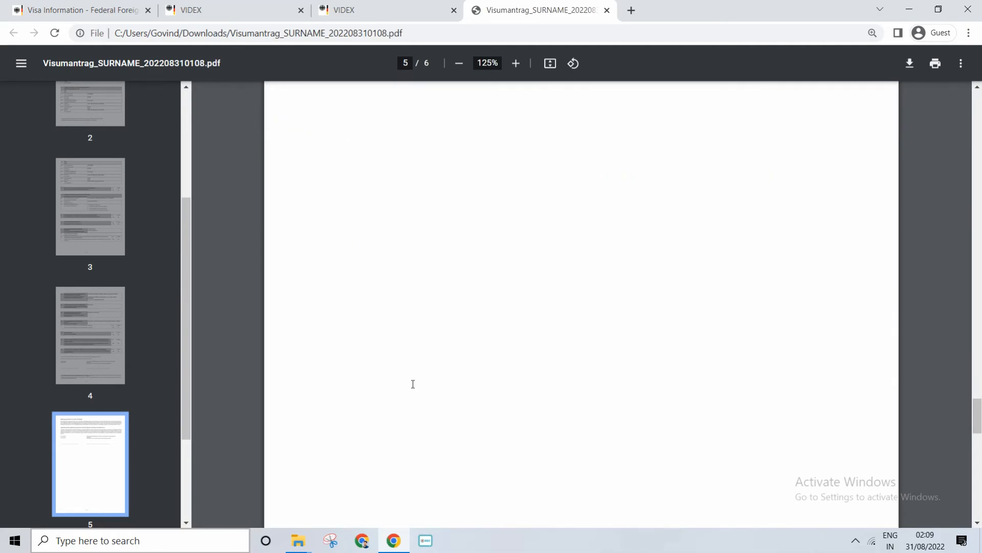
{"action": "scroll", "coordinate": [412, 389], "scroll_direction": "up", "scroll_amount": 15}
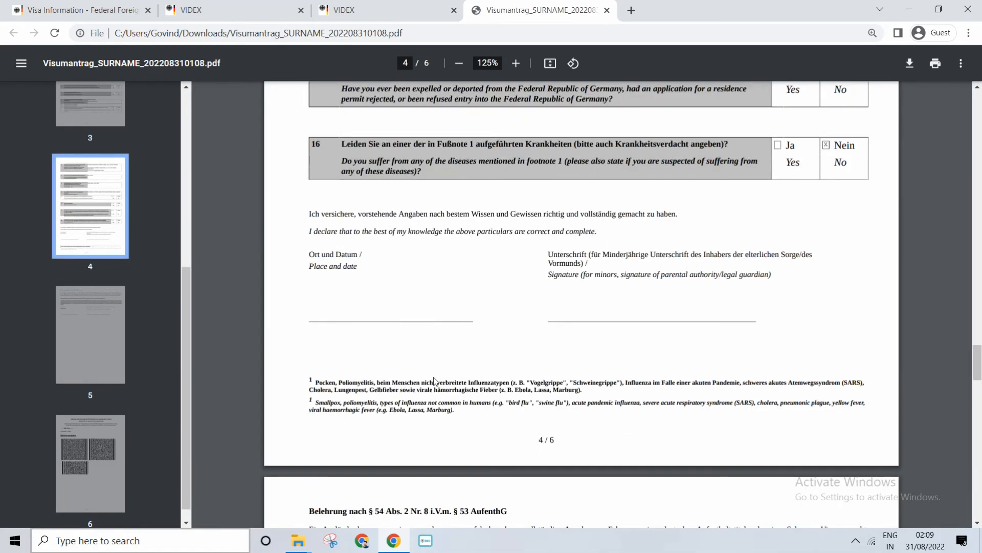
{"action": "scroll", "coordinate": [564, 317], "scroll_direction": "down", "scroll_amount": 15}
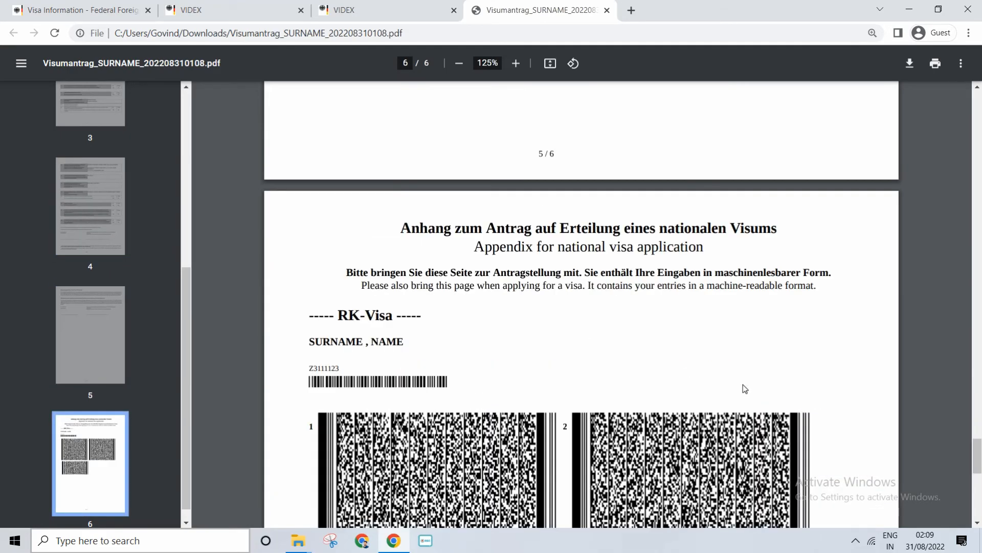
{"action": "left_click_drag", "start_coordinate": [979, 473], "coordinate": [978, 100]}
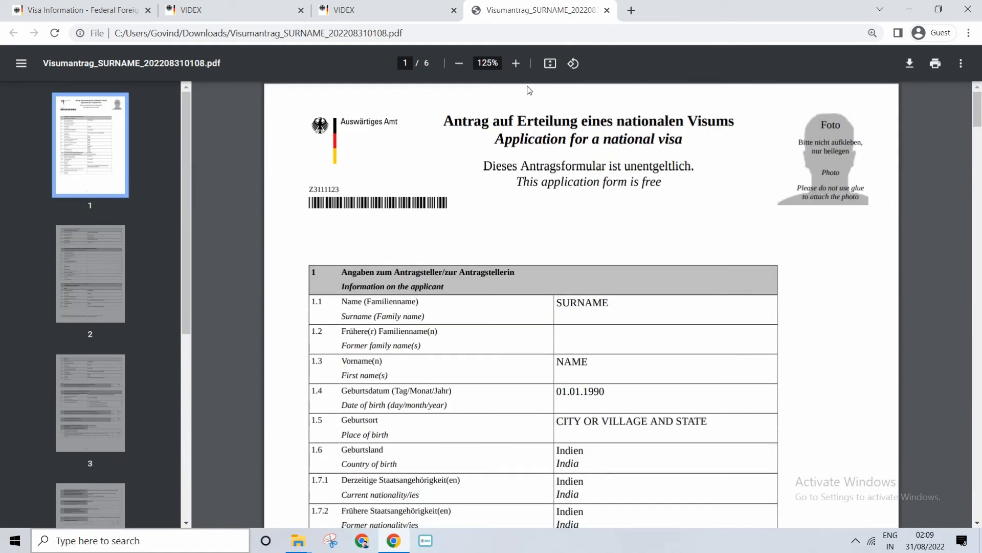
Open the German National Visa information page, and recheck the personal and passport details on page 1 of the application PDF
{"action": "left_click", "coordinate": [102, 10]}
{"action": "left_click", "coordinate": [345, 338]}
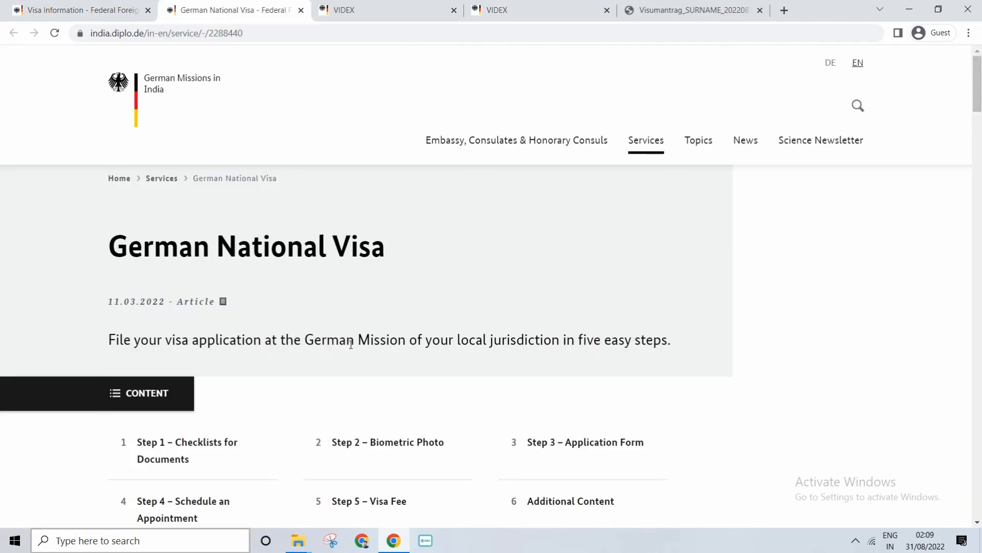
{"action": "left_click", "coordinate": [660, 10]}
{"action": "scroll", "coordinate": [616, 279], "scroll_direction": "down", "scroll_amount": 3}
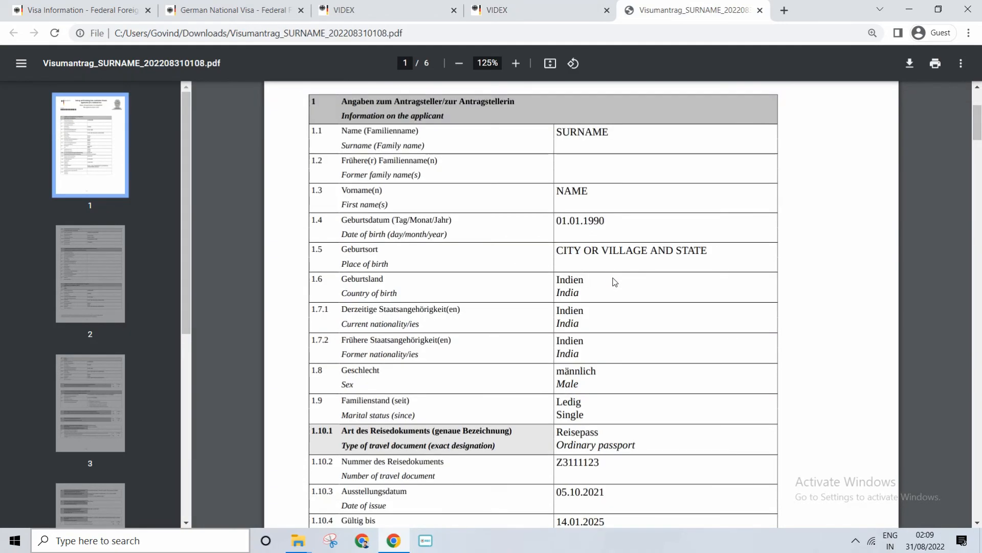
{"action": "scroll", "coordinate": [614, 302], "scroll_direction": "down", "scroll_amount": 3}
{"action": "scroll", "coordinate": [609, 319], "scroll_direction": "down", "scroll_amount": 3}
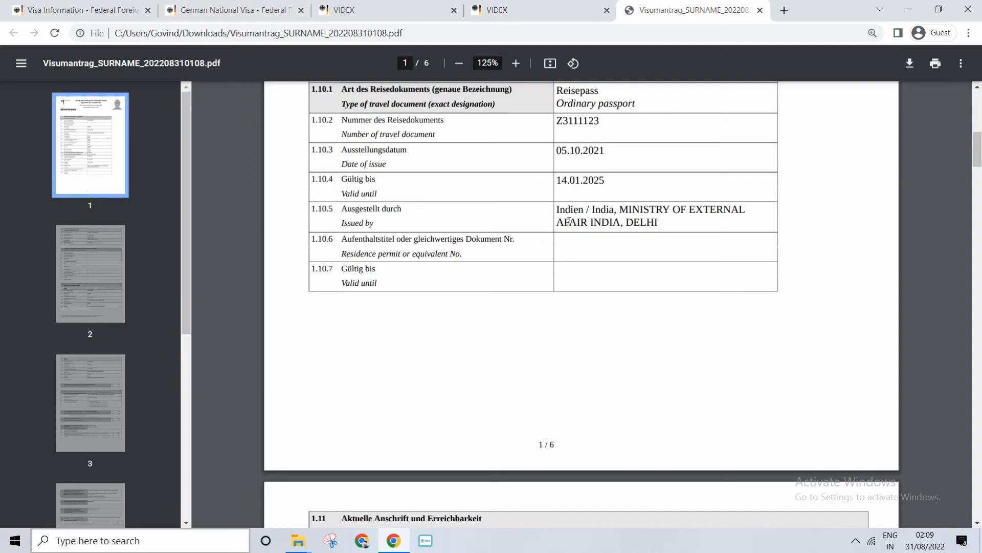
On the German National Visa page, find the note on a child joining parents in Germany and open the Declaration of Consent PDF
{"action": "left_click", "coordinate": [197, 13]}
{"action": "scroll", "coordinate": [364, 340], "scroll_direction": "down", "scroll_amount": 6}
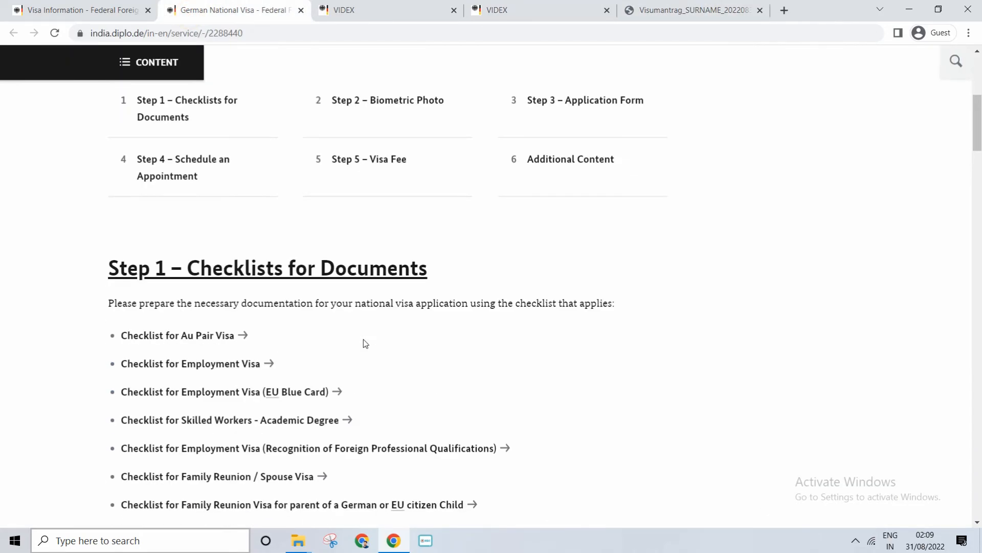
{"action": "scroll", "coordinate": [363, 340], "scroll_direction": "down", "scroll_amount": 20}
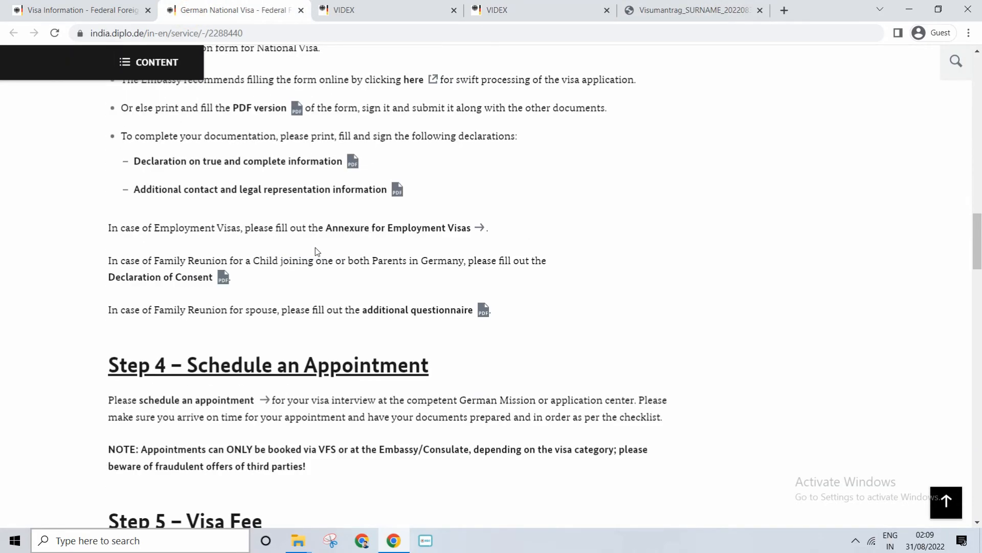
{"action": "scroll", "coordinate": [315, 251], "scroll_direction": "down", "scroll_amount": 3}
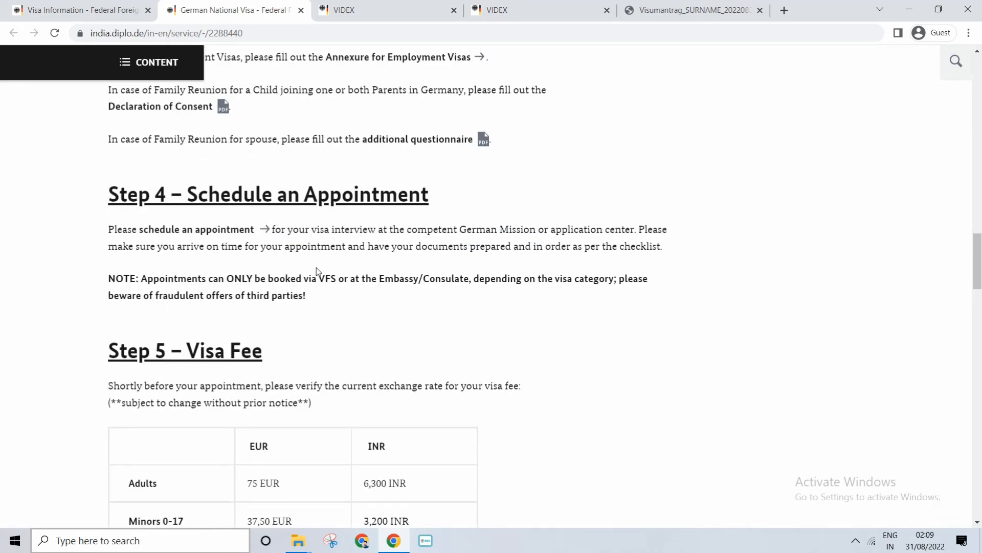
{"action": "scroll", "coordinate": [318, 271], "scroll_direction": "up", "scroll_amount": 3}
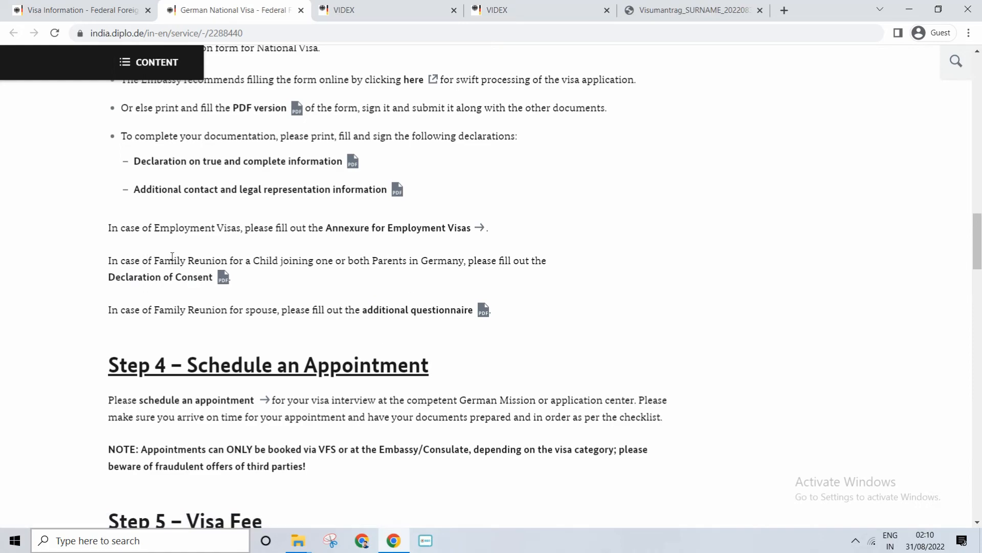
{"action": "left_click_drag", "start_coordinate": [174, 260], "coordinate": [300, 261]}
{"action": "left_click", "coordinate": [311, 260]}
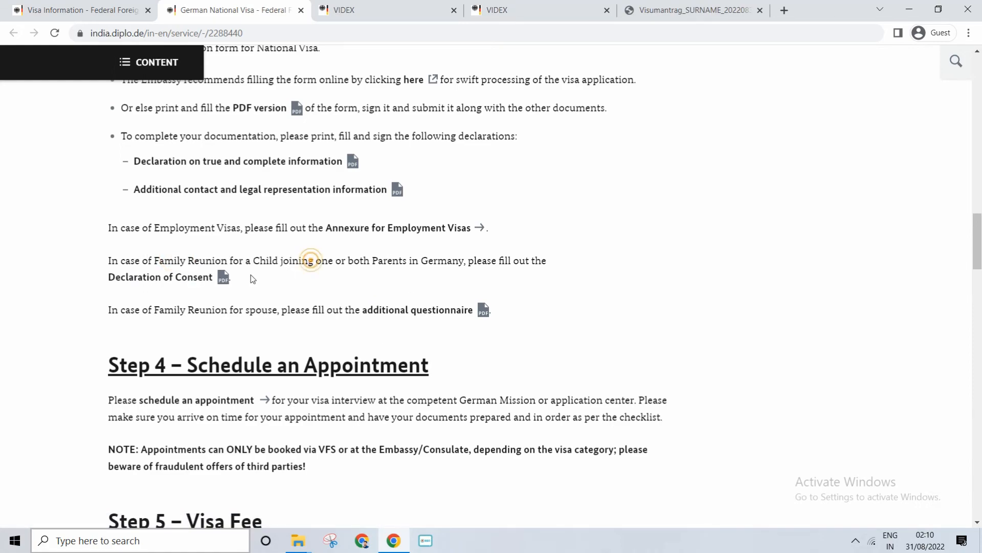
{"action": "left_click", "coordinate": [223, 280]}
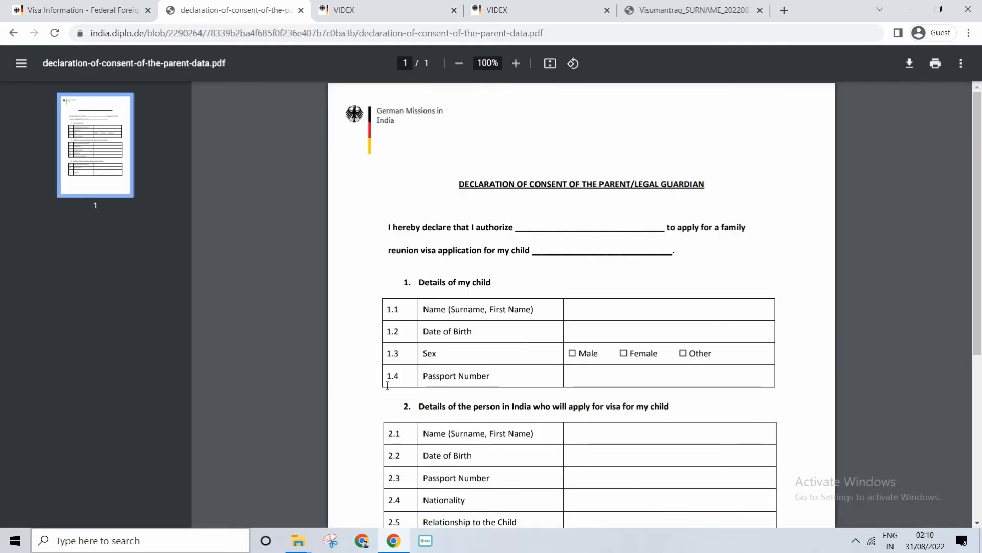
Read through the parent or legal guardian's consent form, covering the child's details, the accompanying applicant and the signature section
{"action": "scroll", "coordinate": [419, 376], "scroll_direction": "down", "scroll_amount": 5}
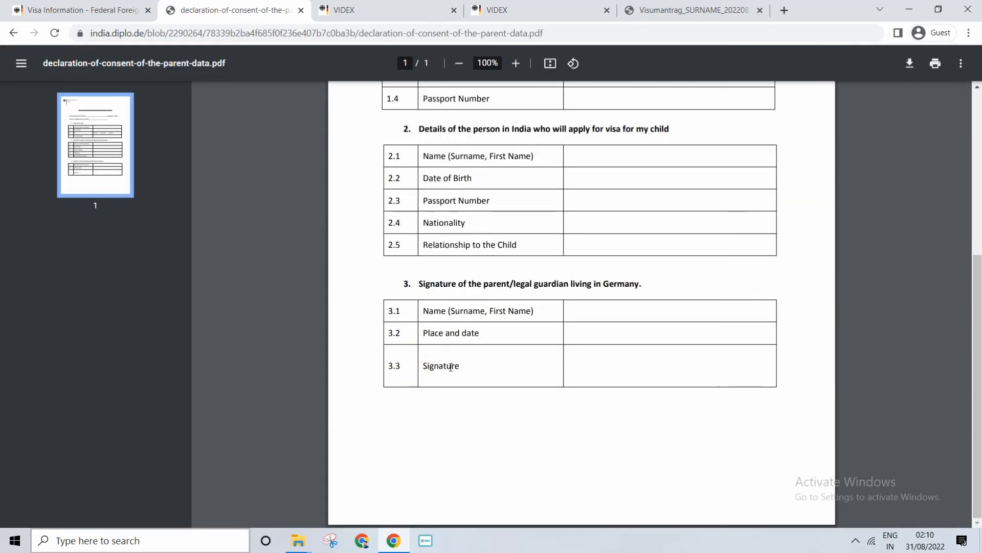
{"action": "scroll", "coordinate": [451, 367], "scroll_direction": "up", "scroll_amount": 5}
{"action": "left_click_drag", "start_coordinate": [479, 238], "coordinate": [598, 229]}
{"action": "scroll", "coordinate": [606, 305], "scroll_direction": "down", "scroll_amount": 5}
Return to the German National Visa page and open the Step 4 instructions for scheduling an appointment, down to the missions table
{"action": "left_click", "coordinate": [13, 33]}
{"action": "scroll", "coordinate": [196, 323], "scroll_direction": "down", "scroll_amount": 3}
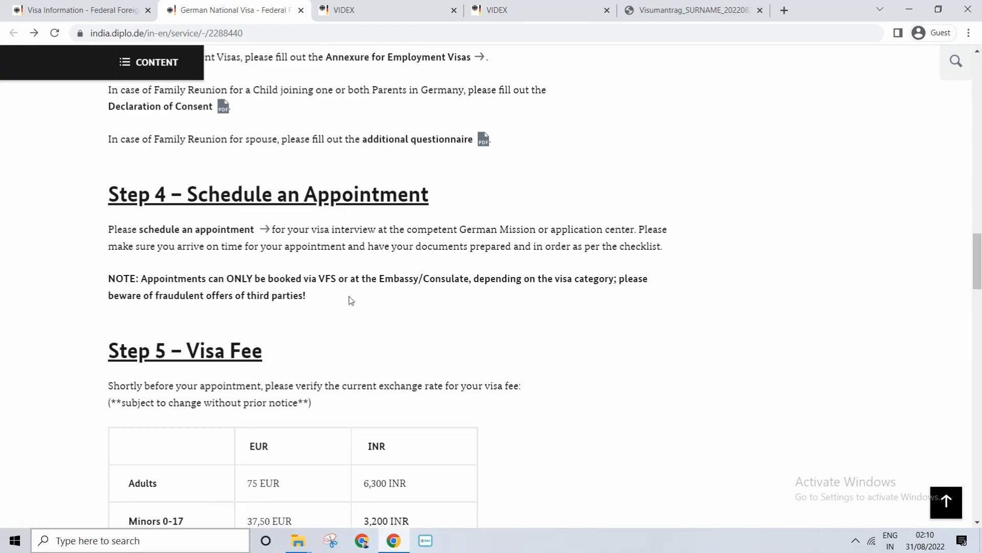
{"action": "left_click", "coordinate": [192, 230]}
{"action": "scroll", "coordinate": [233, 385], "scroll_direction": "down", "scroll_amount": 6}
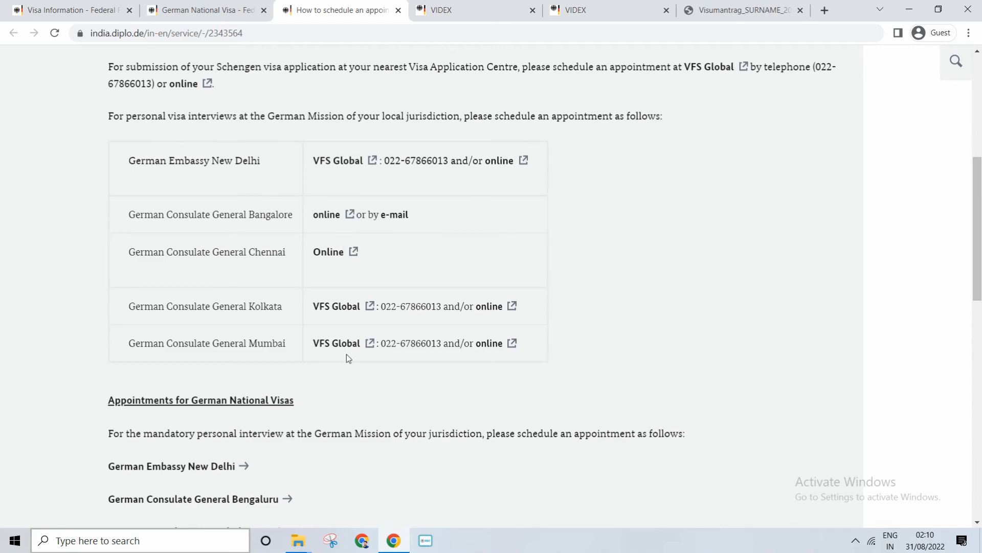
Open the VFS Global website linked for the German Embassy New Delhi and bring up its visa country selection
{"action": "left_click", "coordinate": [360, 165]}
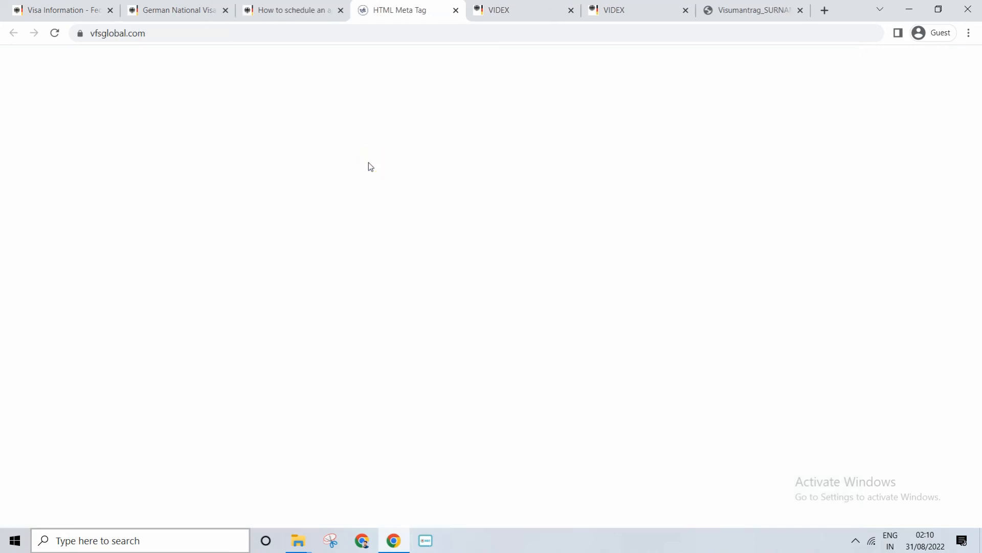
{"action": "left_click", "coordinate": [276, 20]}
{"action": "left_click", "coordinate": [358, 351]}
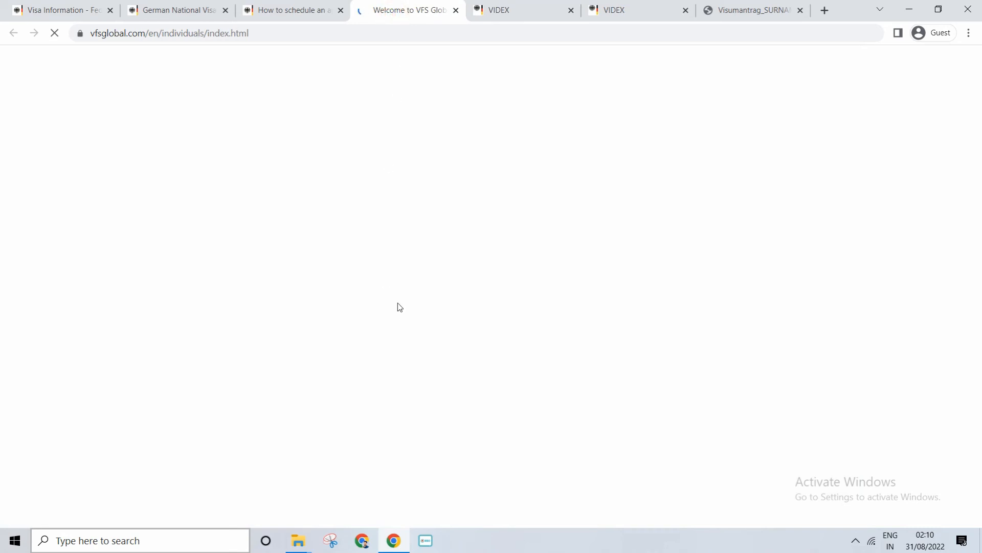
{"action": "scroll", "coordinate": [349, 392], "scroll_direction": "down", "scroll_amount": 3}
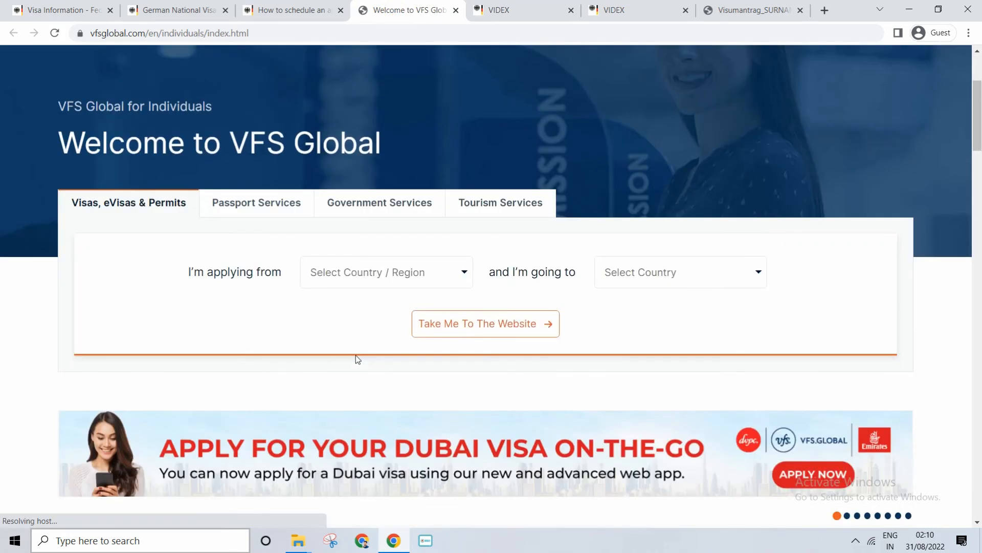
Look at the choices for the country of application and the destination country, leaving both unselected
{"action": "left_click", "coordinate": [329, 279]}
{"action": "left_click", "coordinate": [662, 280]}
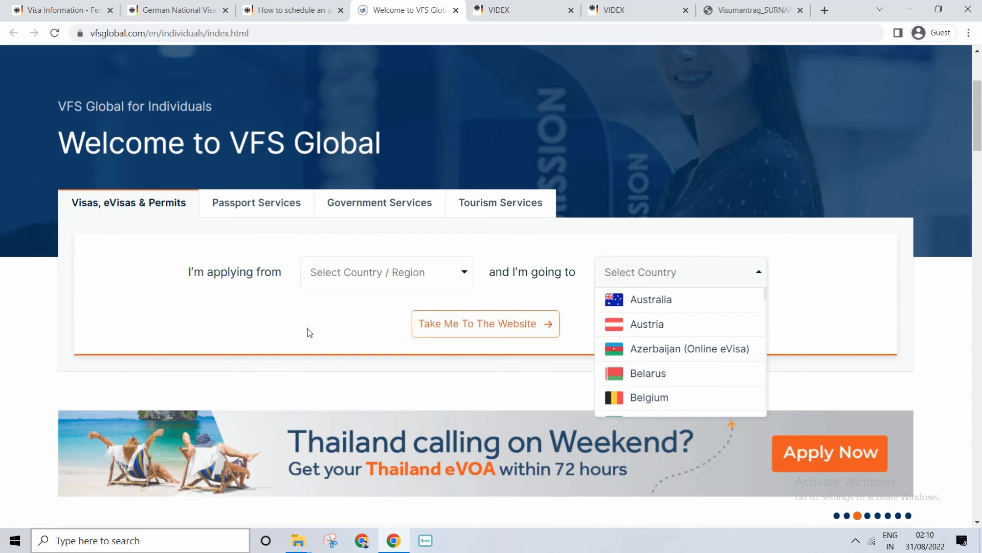
{"action": "left_click", "coordinate": [309, 333]}
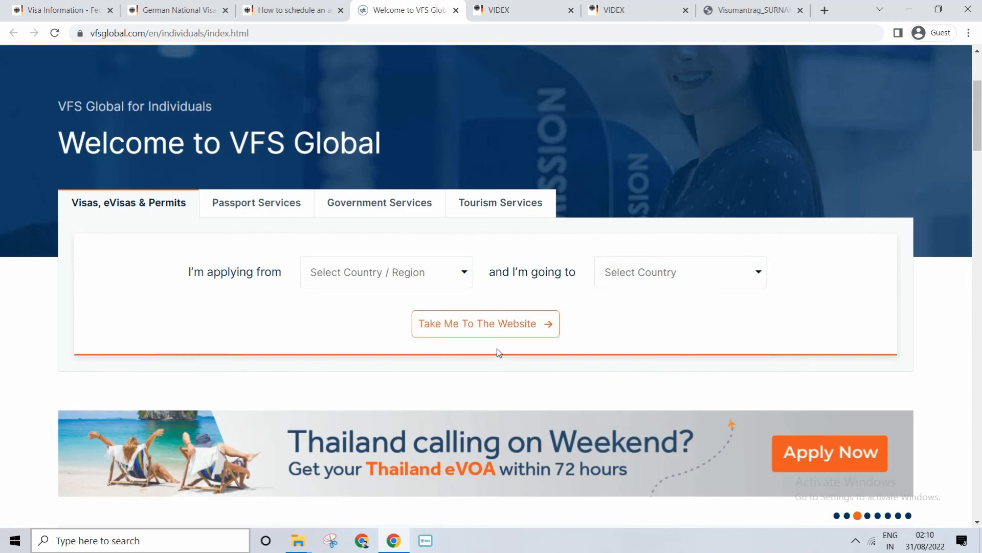